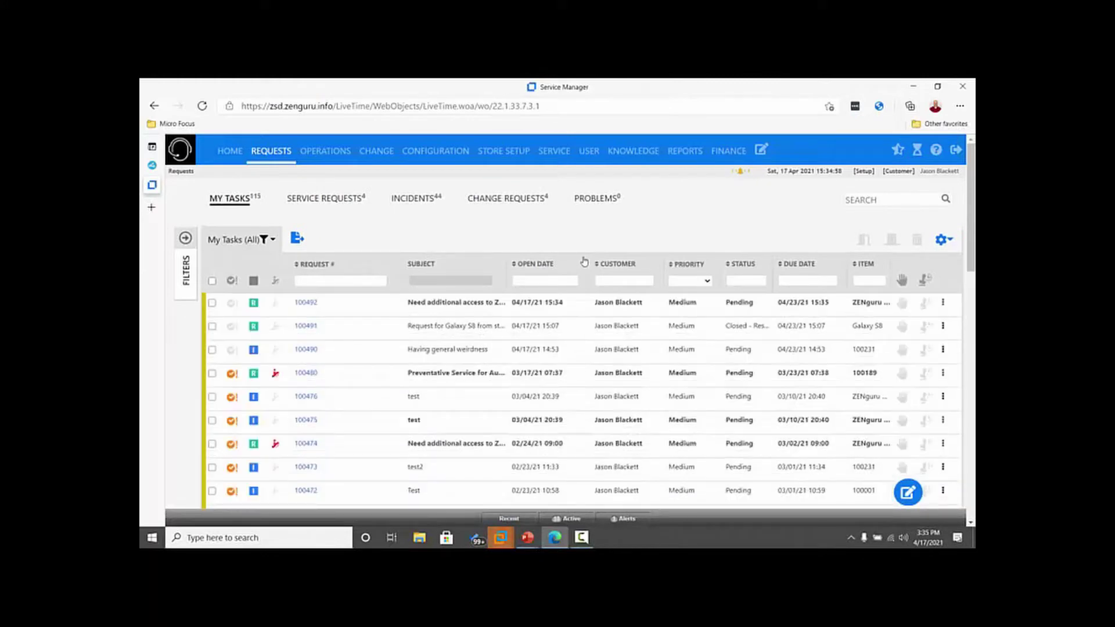
{"action": "key", "text": "alt+Tab"}
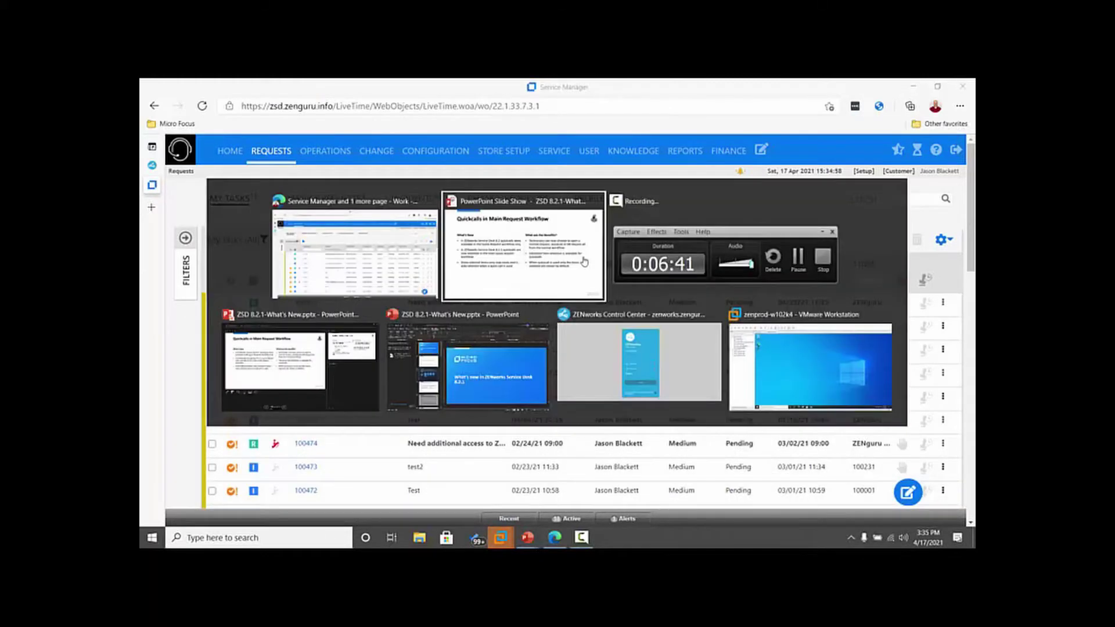
{"action": "key", "text": "Right"}
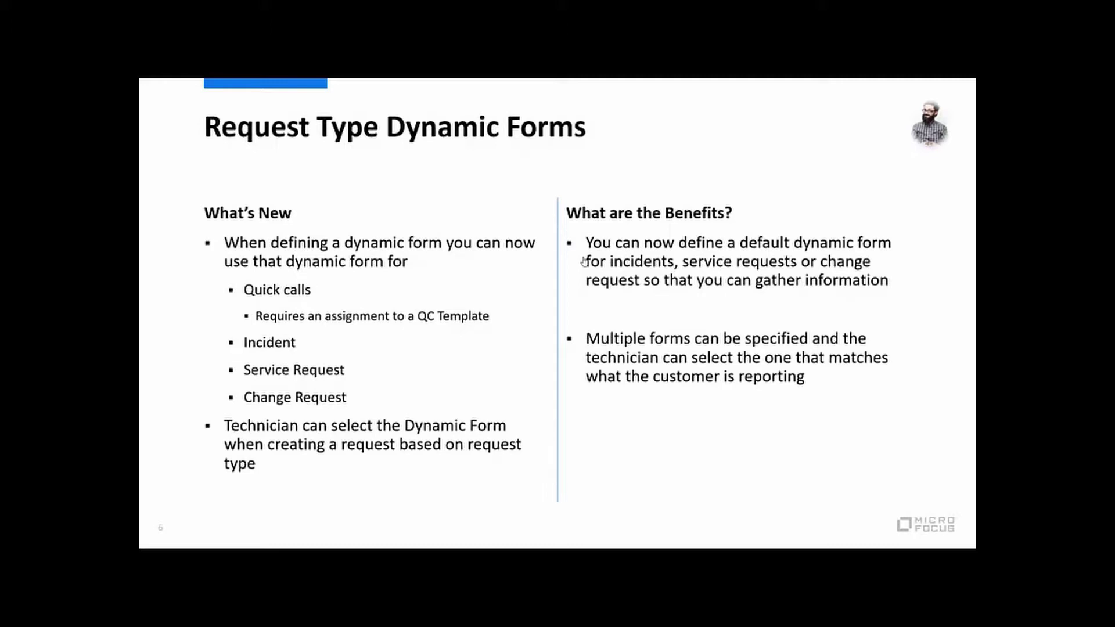
{"action": "key", "text": "alt+Tab"}
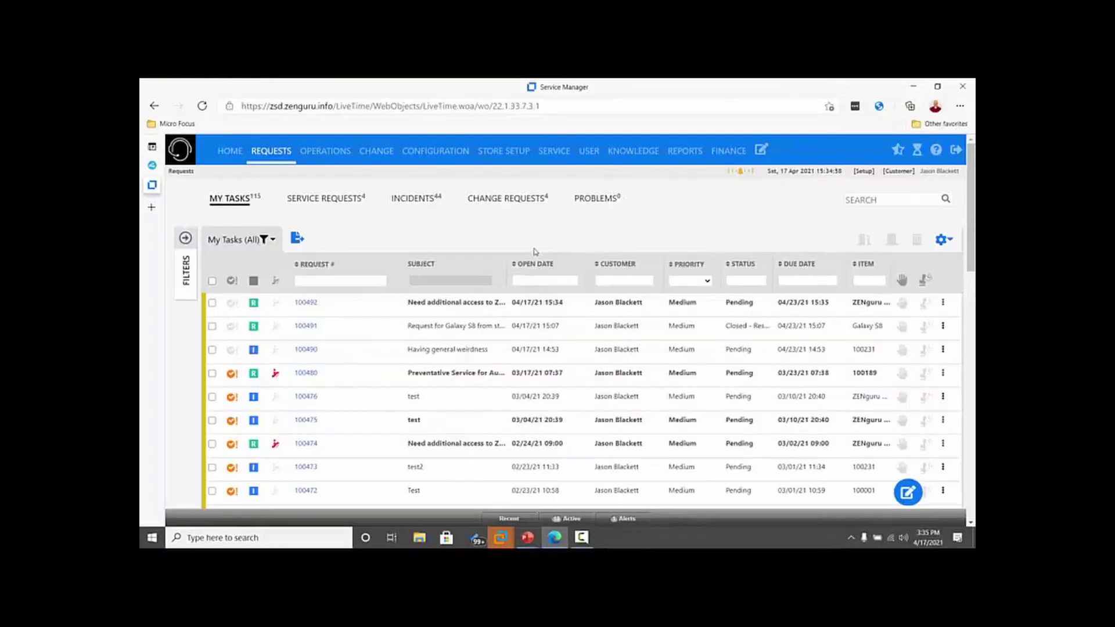
Step: From HOME, go to the Dynamic Forms list and start a new blank form
{"action": "left_click", "coordinate": [230, 152]}
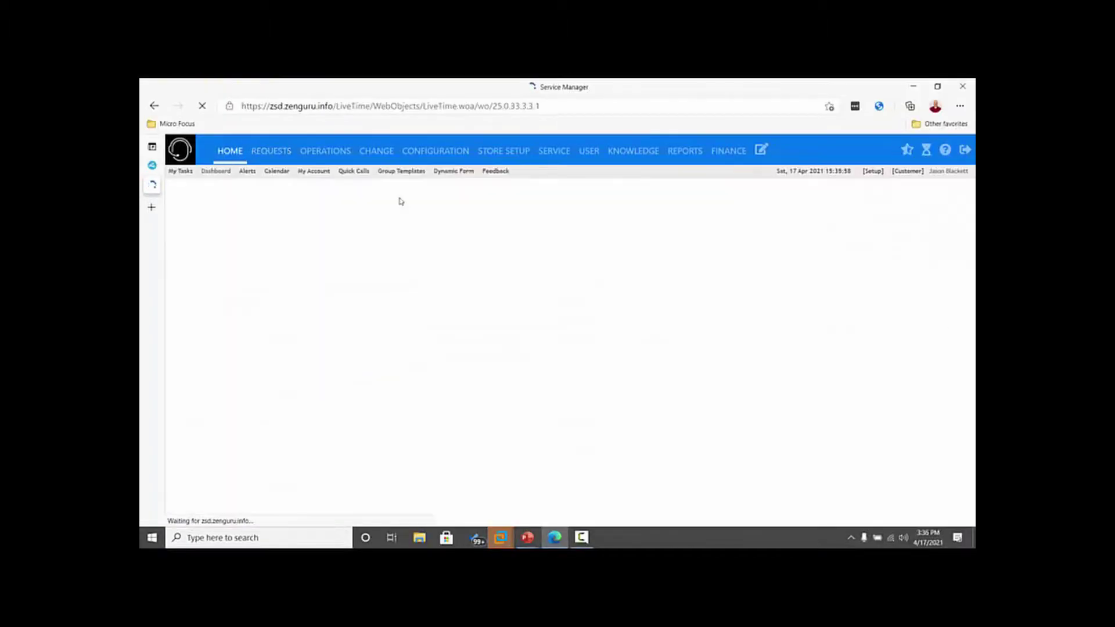
{"action": "left_click", "coordinate": [452, 173]}
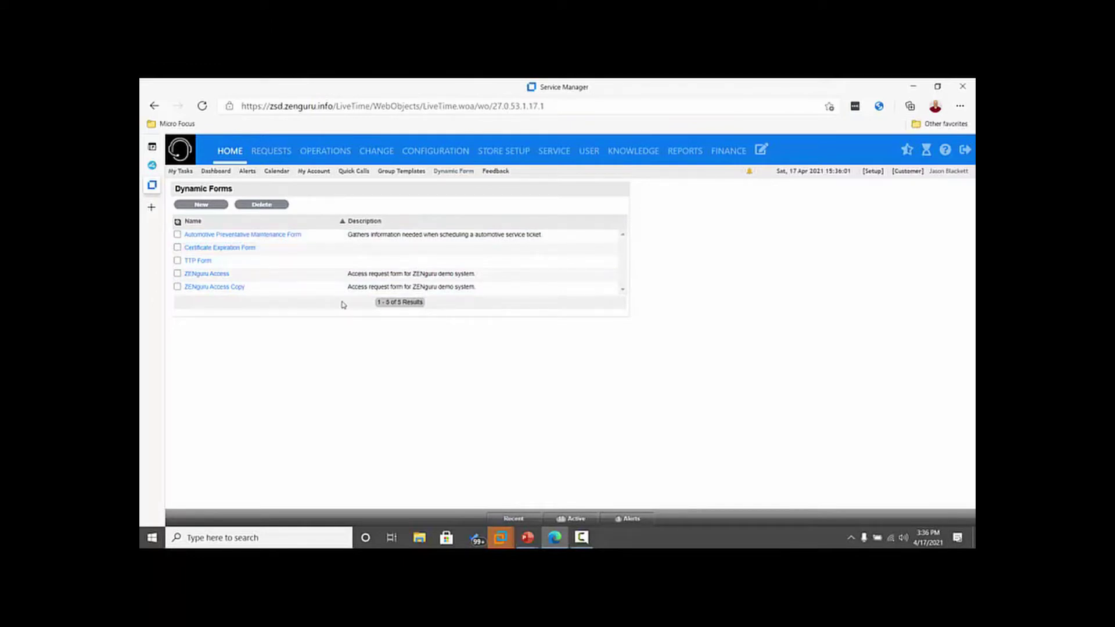
{"action": "left_click", "coordinate": [205, 206]}
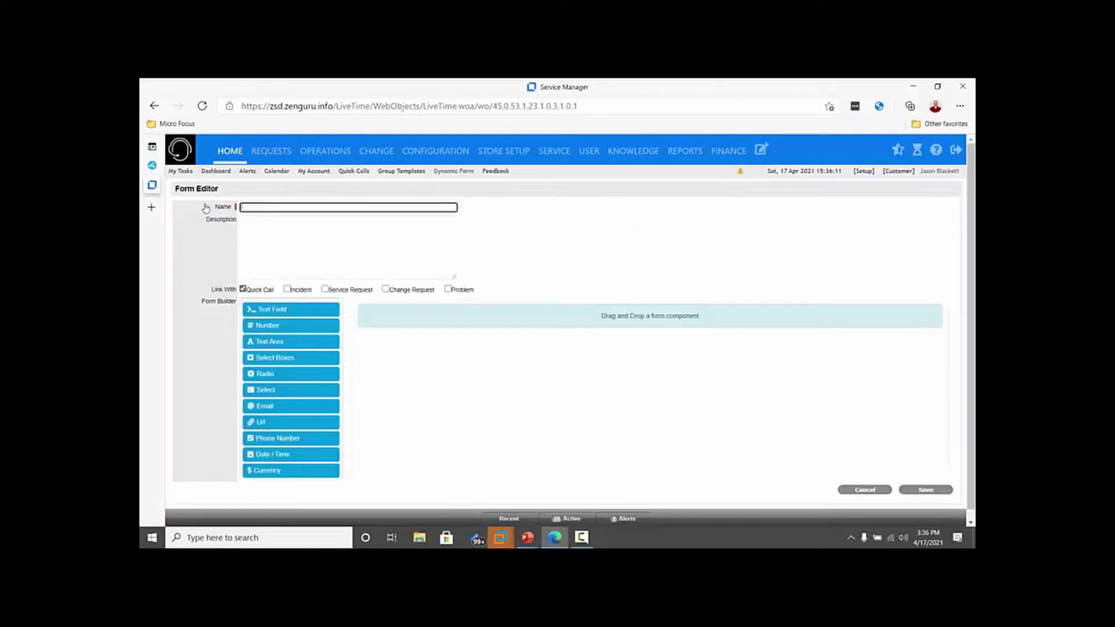
Step: Name the form 'Incident Default Form', link it to Incident instead of Quick Call, and add a Select field
{"action": "left_click", "coordinate": [281, 208]}
{"action": "type", "text": "idcide"}
{"action": "type", "text": "nt"}
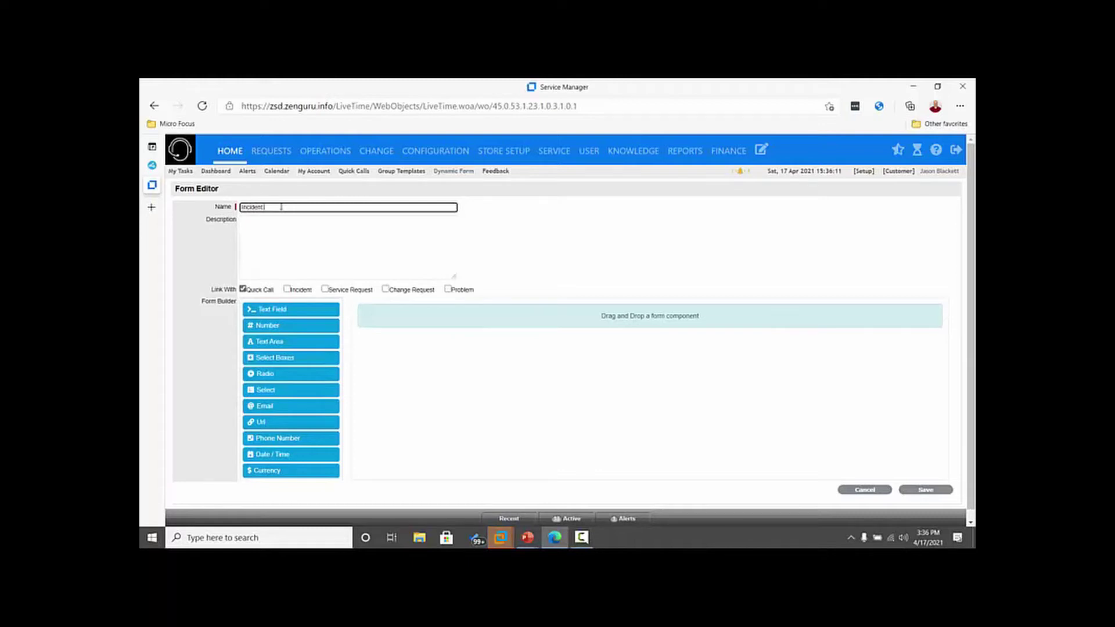
{"action": "type", "text": " Default Form"}
{"action": "left_click", "coordinate": [287, 289]}
{"action": "left_click", "coordinate": [243, 289]}
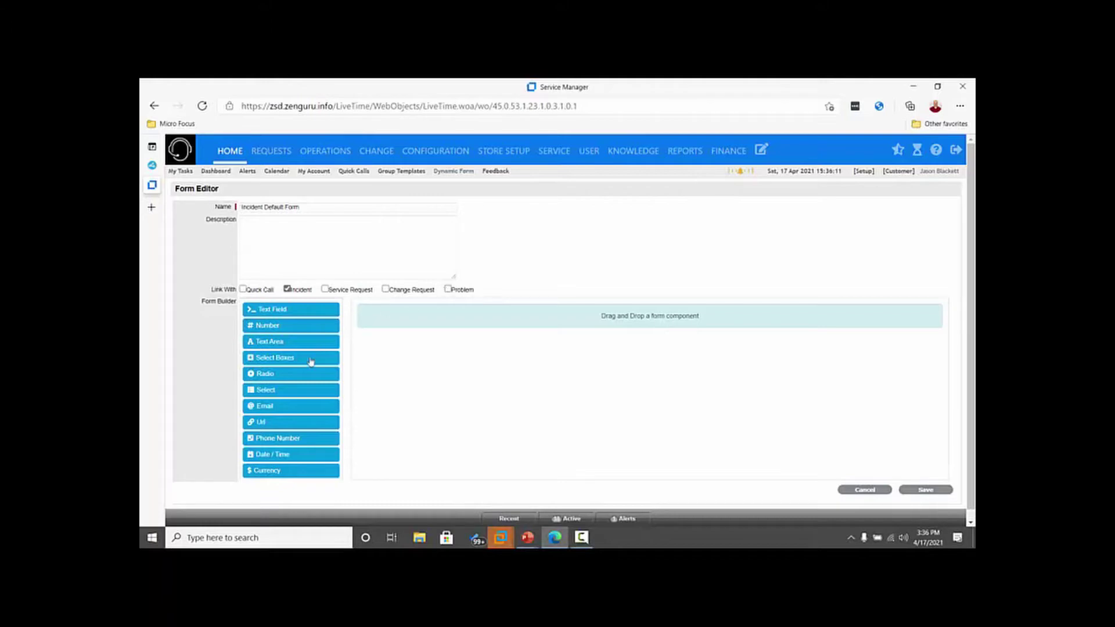
{"action": "left_click_drag", "start_coordinate": [286, 390], "coordinate": [415, 366]}
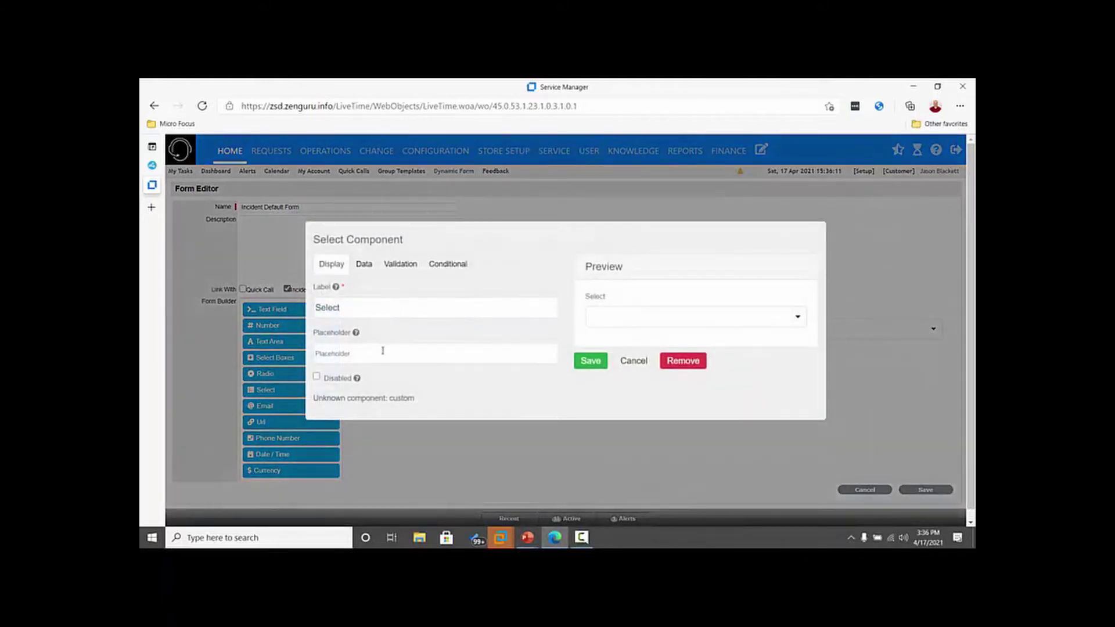
Step: Label the select field 'Location'
{"action": "left_click", "coordinate": [384, 349]}
{"action": "double_click", "coordinate": [364, 306]}
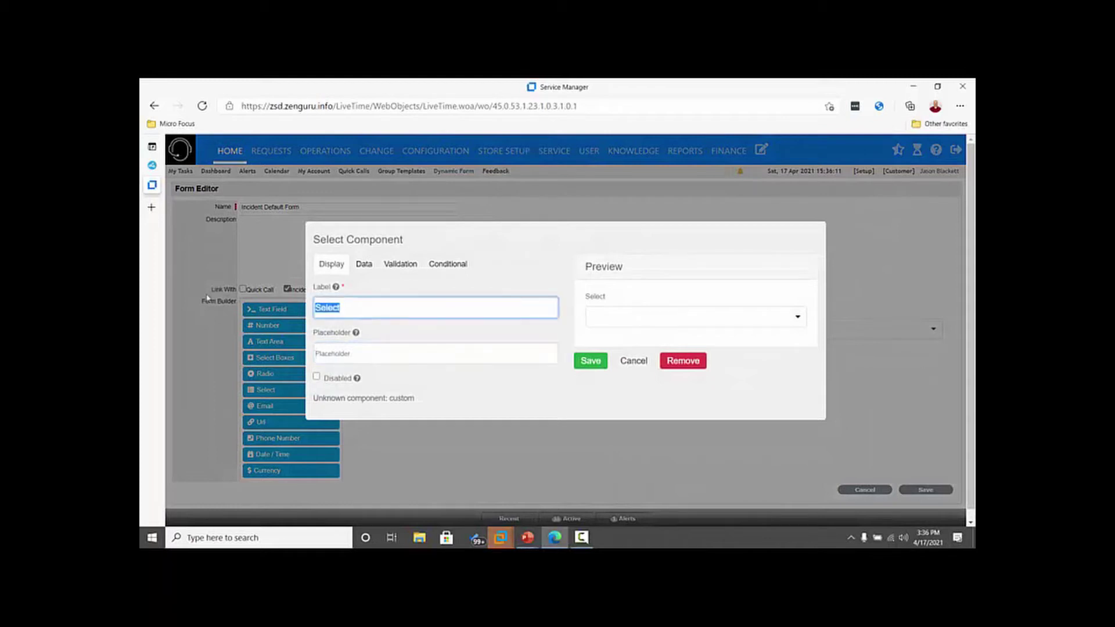
{"action": "type", "text": "Location"}
{"action": "key", "text": "Tab"}
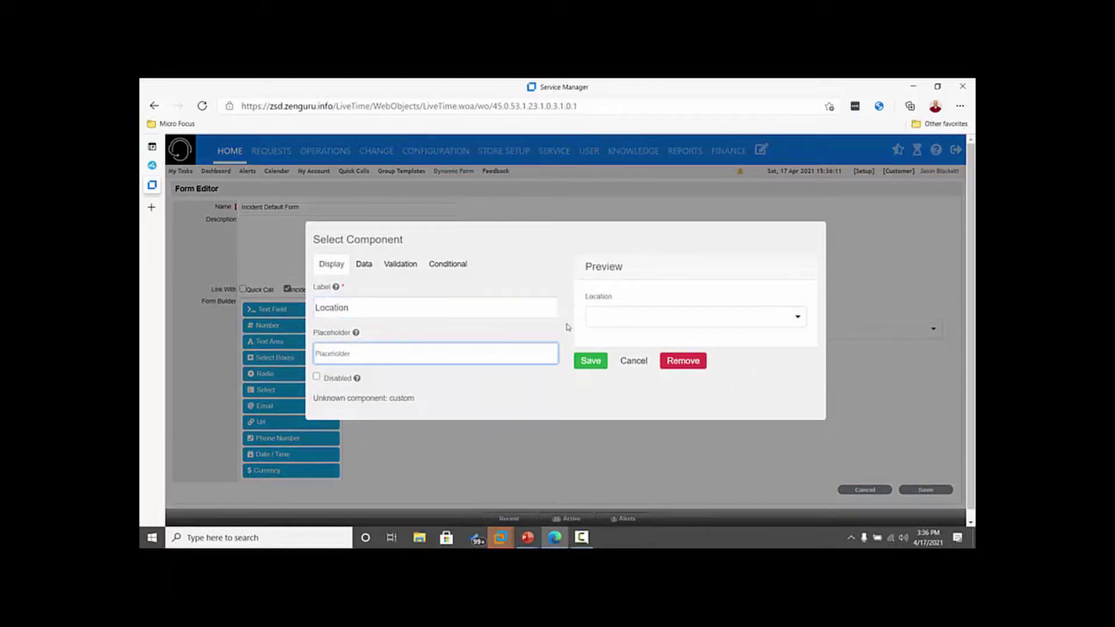
Step: Give the Location dropdown the options Provo, Herriman and Bangalore, and preview them
{"action": "left_click", "coordinate": [364, 264]}
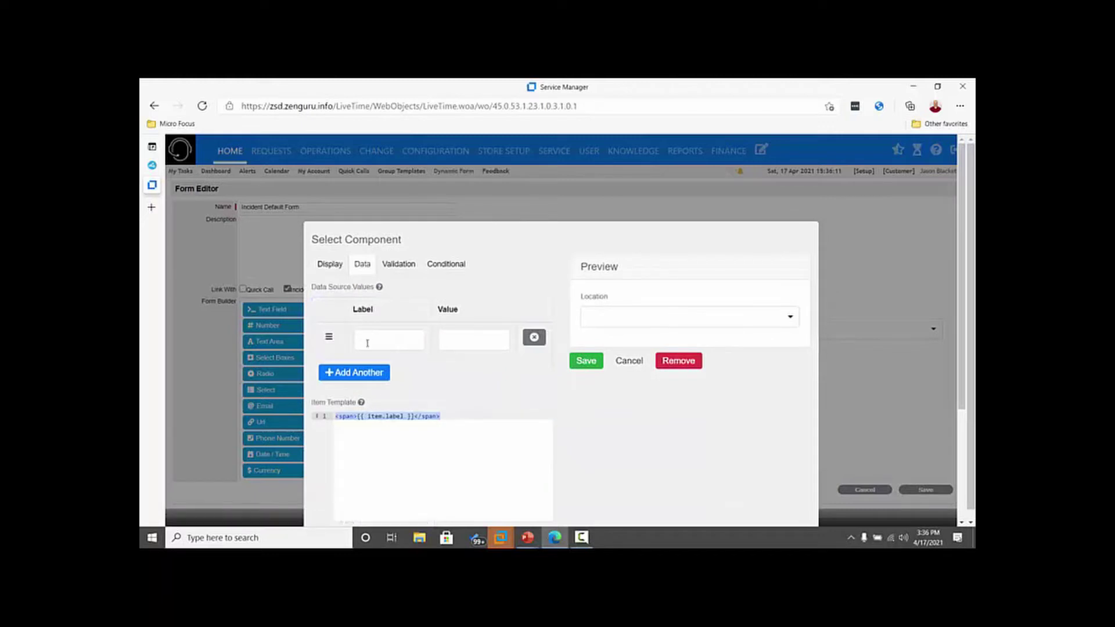
{"action": "left_click", "coordinate": [380, 335]}
{"action": "type", "text": "PRovo"}
{"action": "key", "text": "BackSpace"}
{"action": "key", "text": "BackSpace"}
{"action": "key", "text": "BackSpace"}
{"action": "key", "text": "BackSpace"}
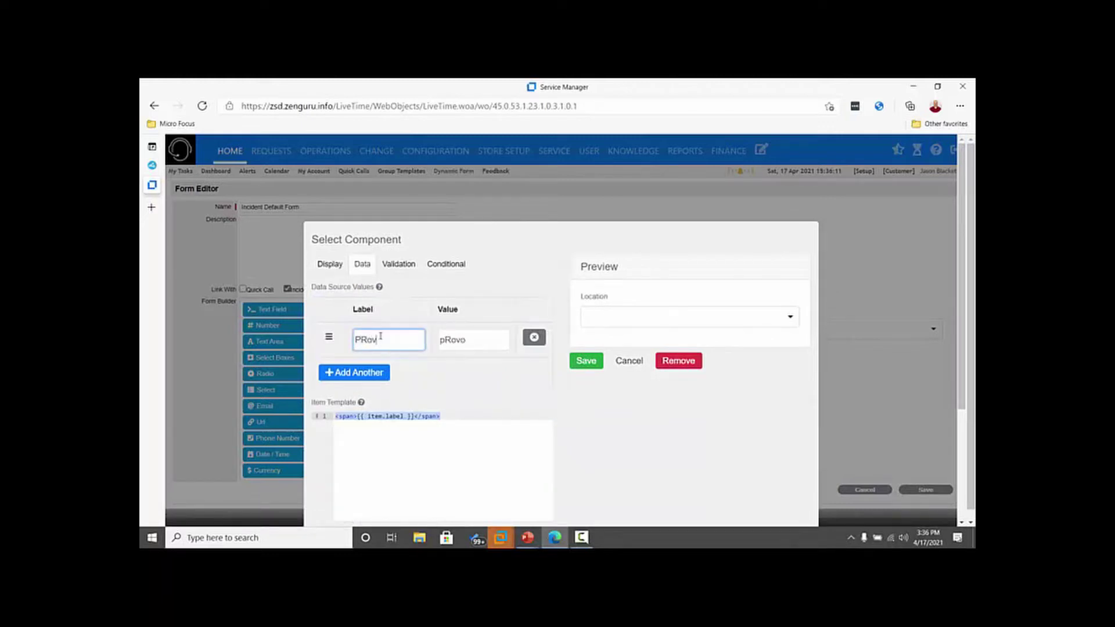
{"action": "type", "text": "rovo"}
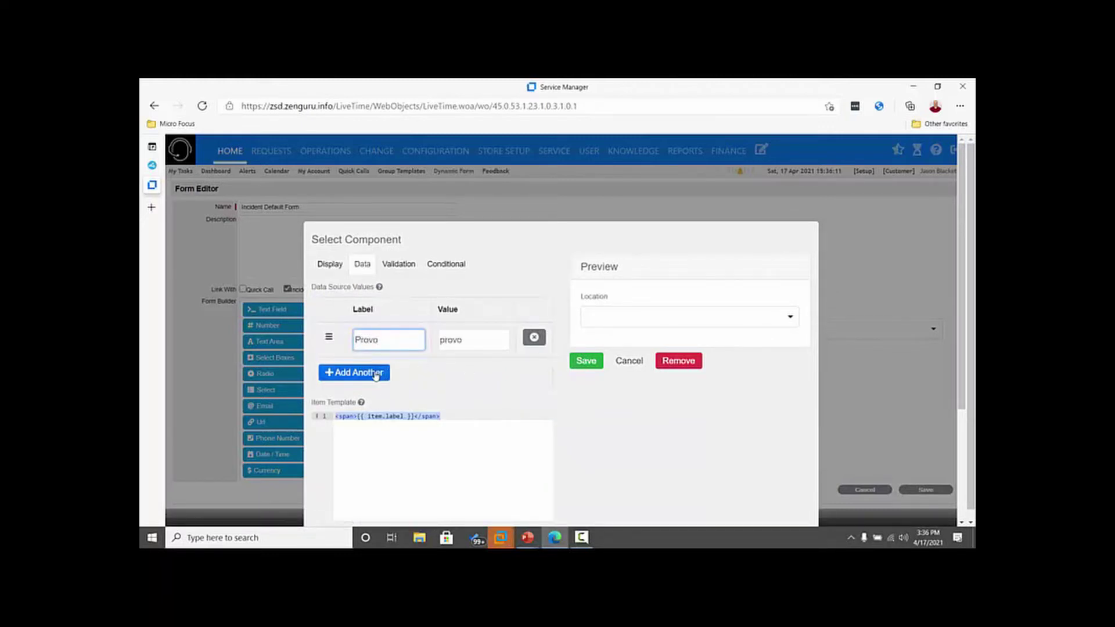
{"action": "left_click", "coordinate": [378, 372]}
{"action": "left_click", "coordinate": [388, 374]}
{"action": "type", "text": "Herriman"}
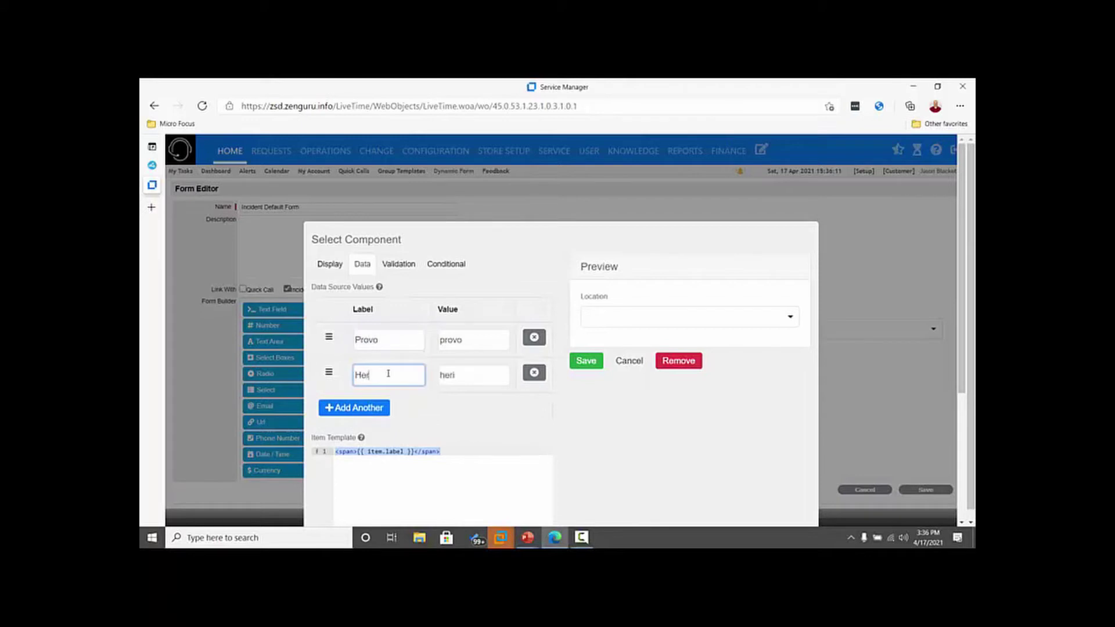
{"action": "left_click", "coordinate": [344, 408]}
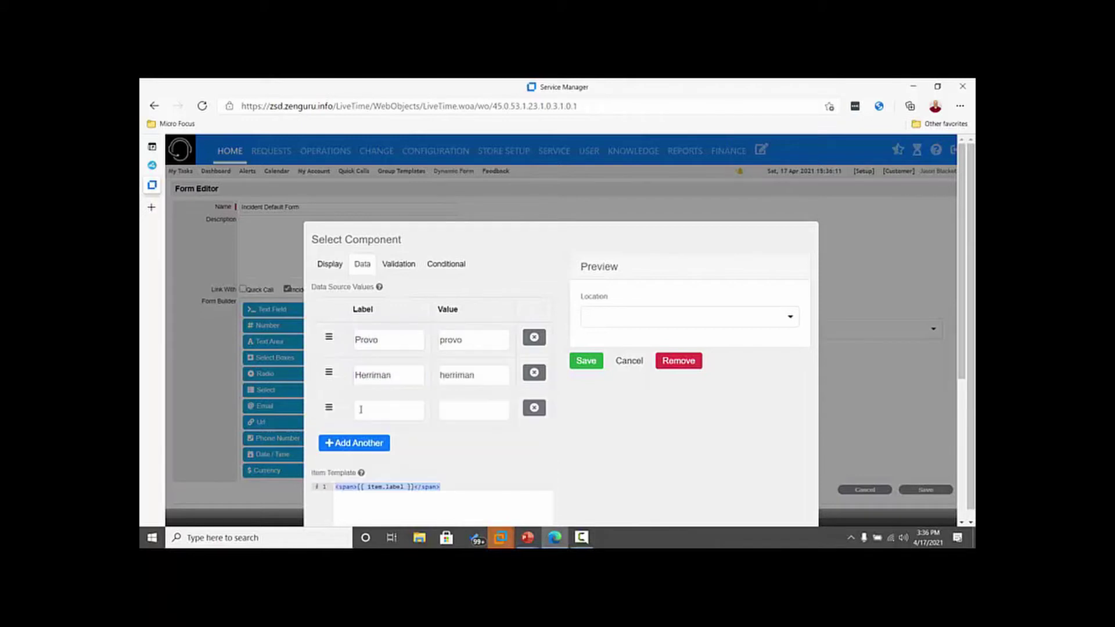
{"action": "left_click", "coordinate": [365, 410]}
{"action": "type", "text": "Bangalore"}
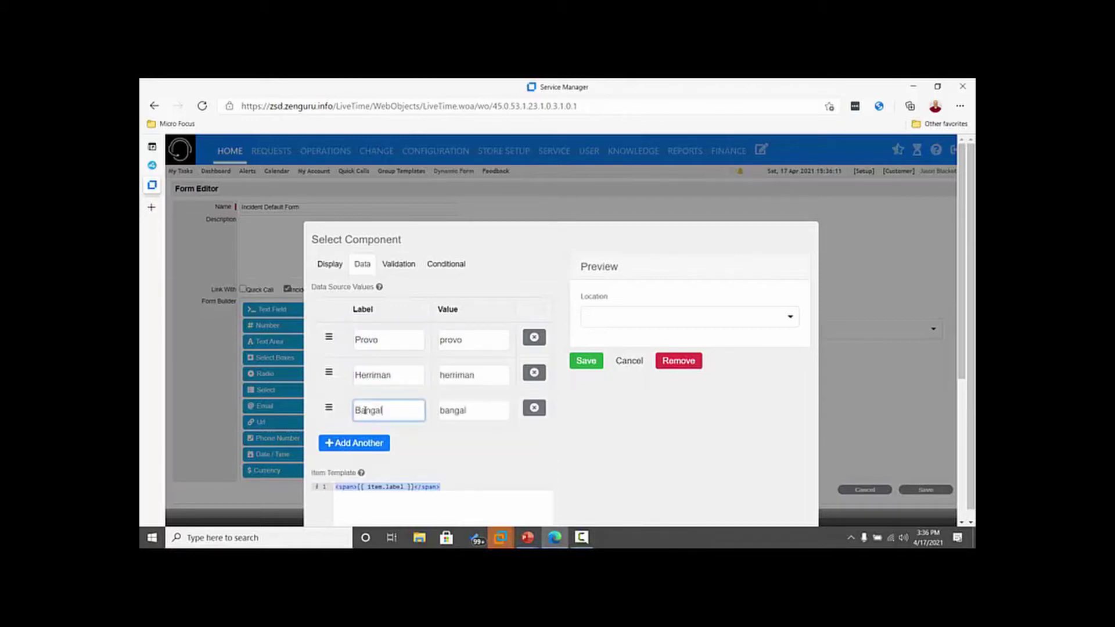
{"action": "left_click", "coordinate": [623, 322]}
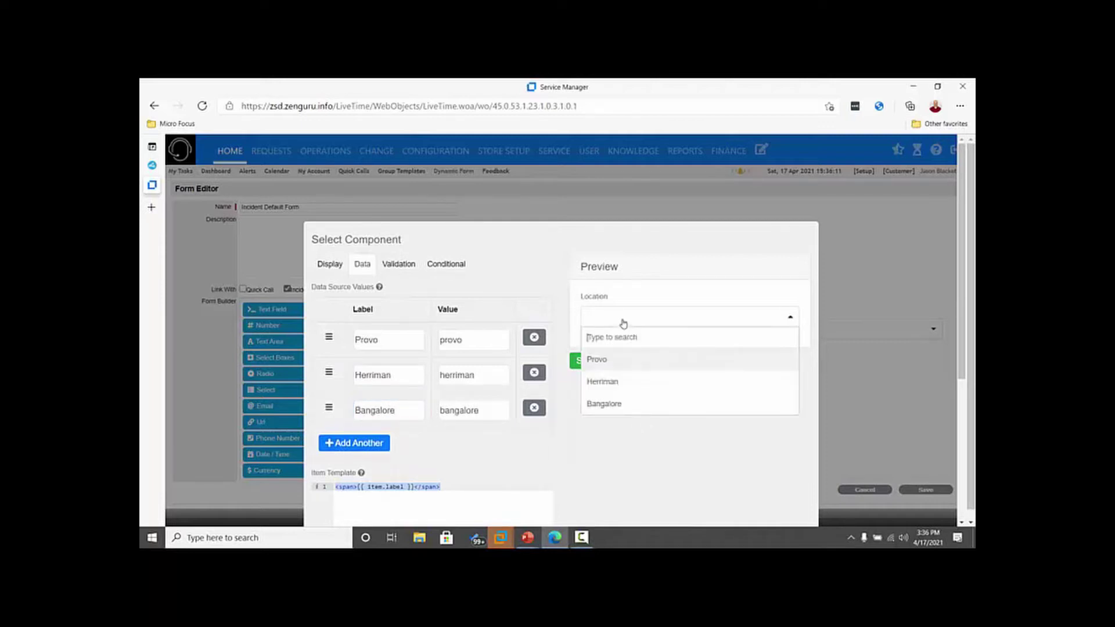
{"action": "left_click", "coordinate": [632, 465]}
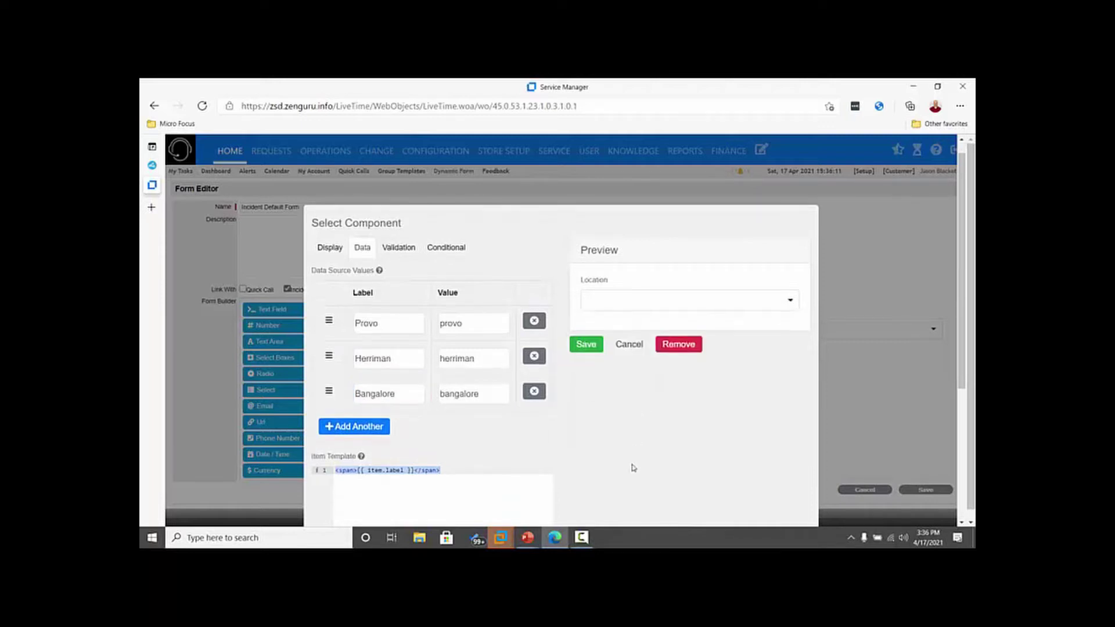
{"action": "scroll", "coordinate": [632, 465], "scroll_direction": "down", "scroll_amount": 4}
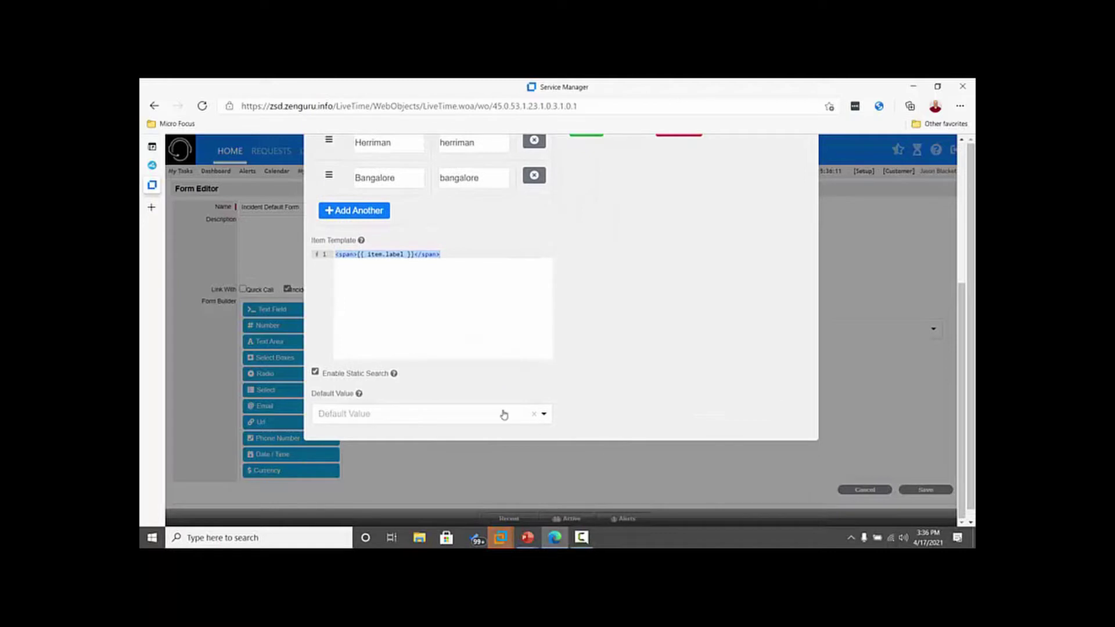
{"action": "scroll", "coordinate": [723, 374], "scroll_direction": "up", "scroll_amount": 4}
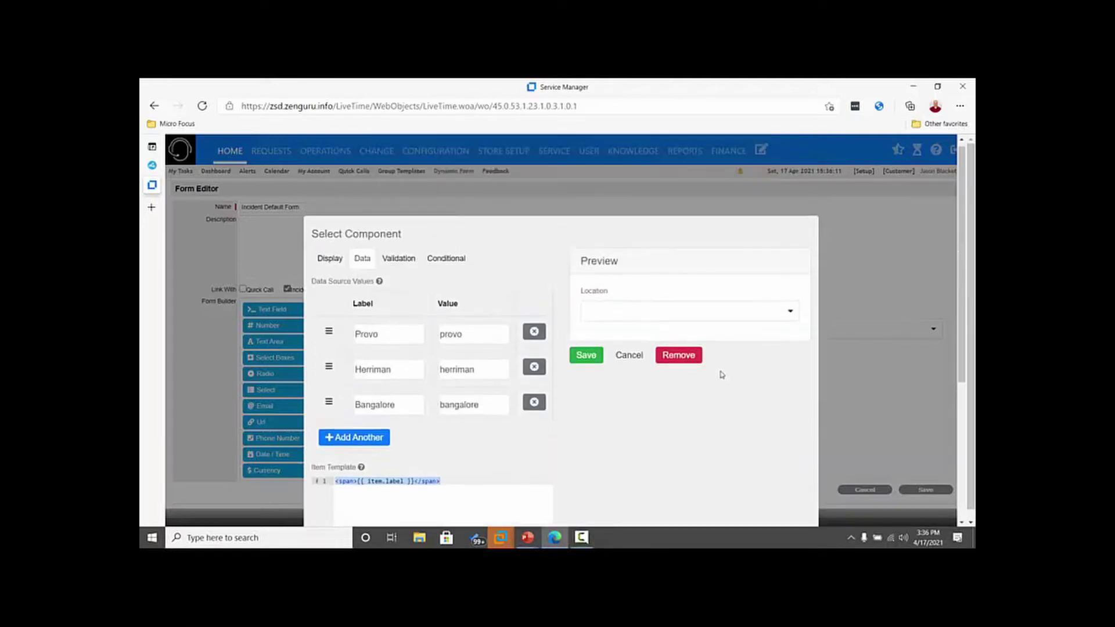
Step: Make the Location field required and save it into the form
{"action": "left_click", "coordinate": [341, 259]}
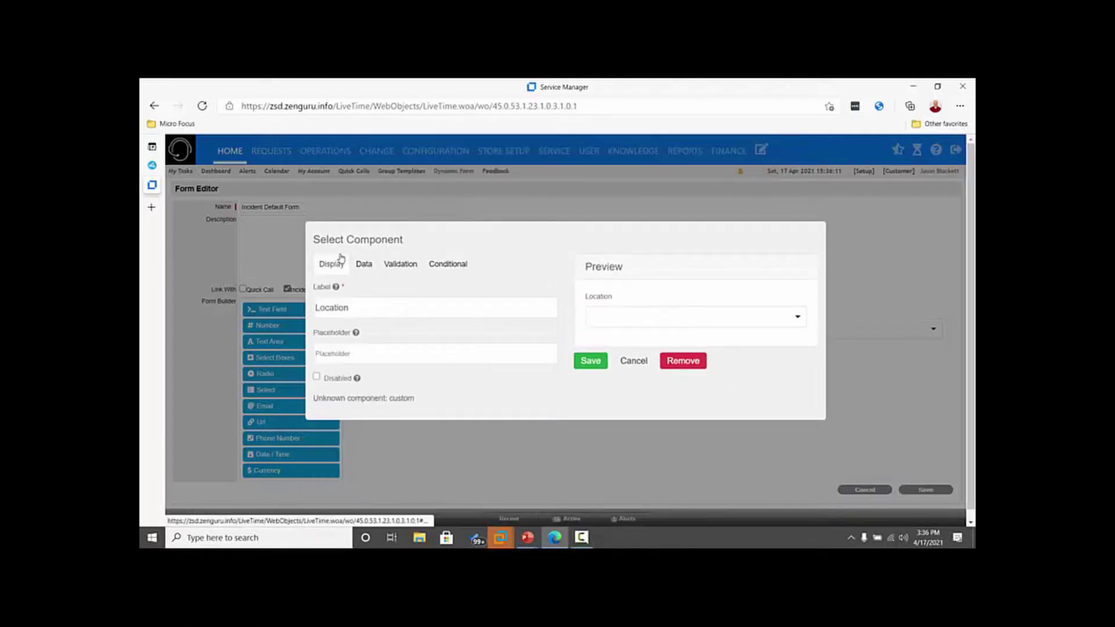
{"action": "left_click", "coordinate": [391, 265]}
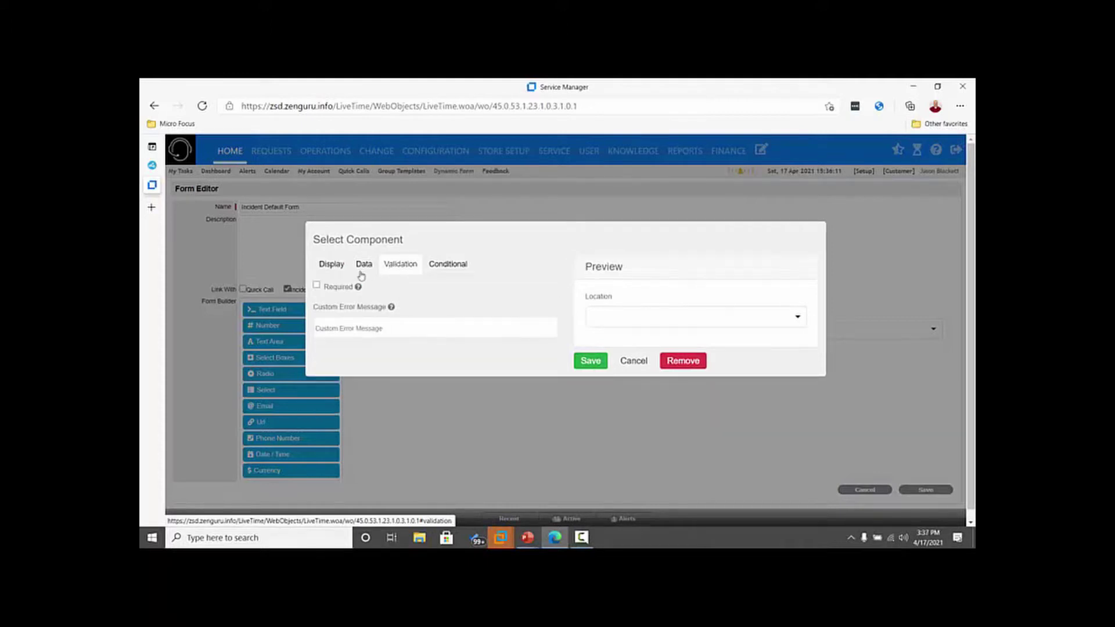
{"action": "left_click", "coordinate": [317, 285]}
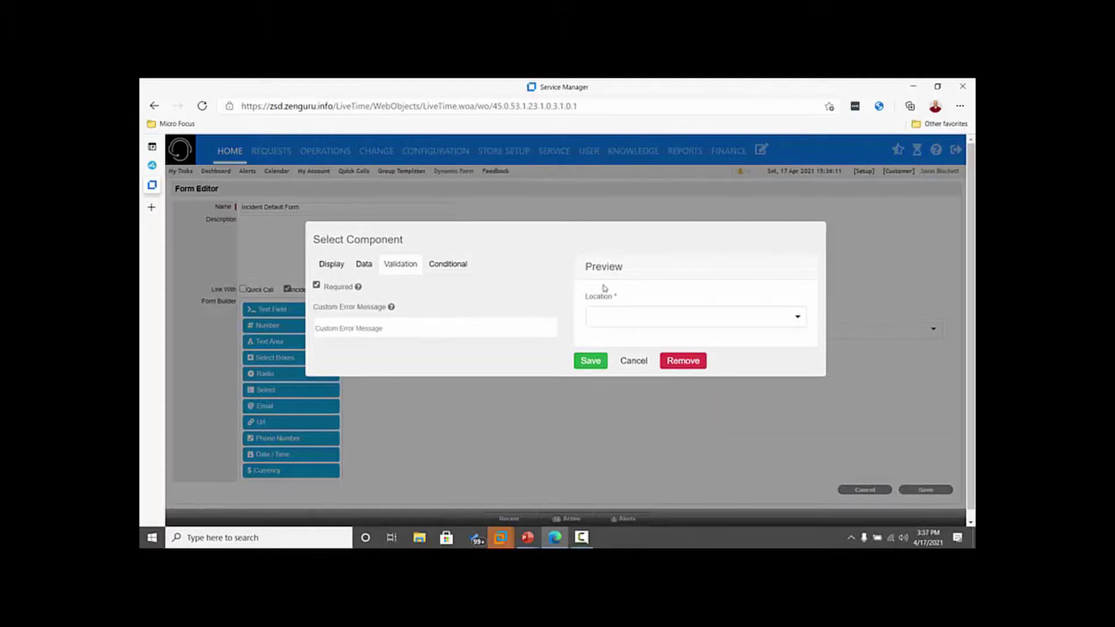
{"action": "left_click", "coordinate": [593, 364]}
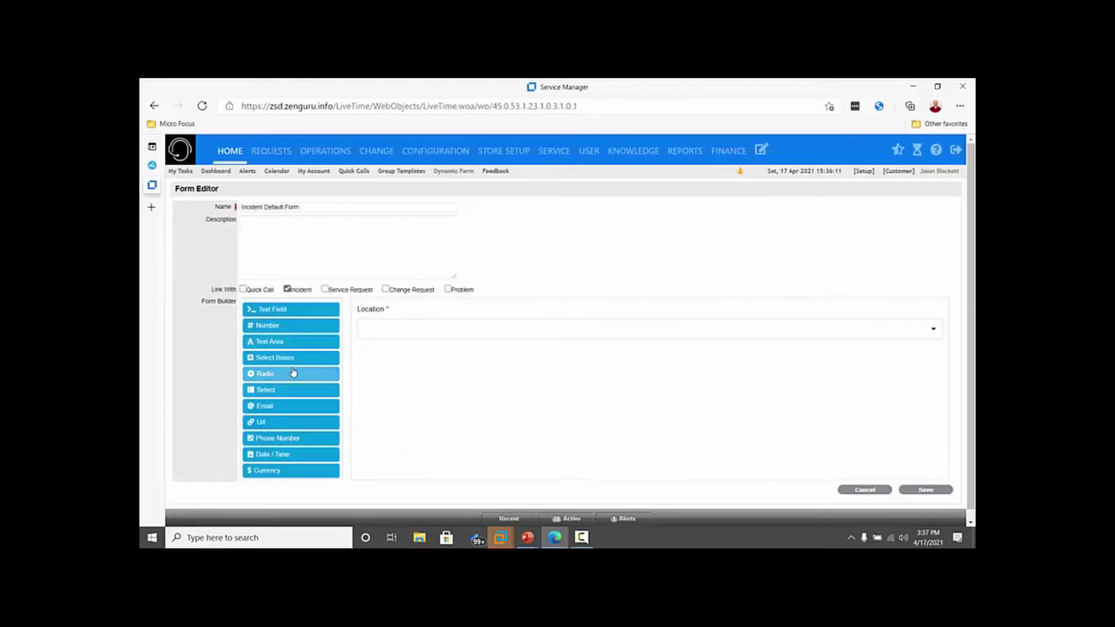
Step: Add a radio group labelled 'Are customers impacted?' to the form
{"action": "left_click_drag", "start_coordinate": [293, 373], "coordinate": [428, 395]}
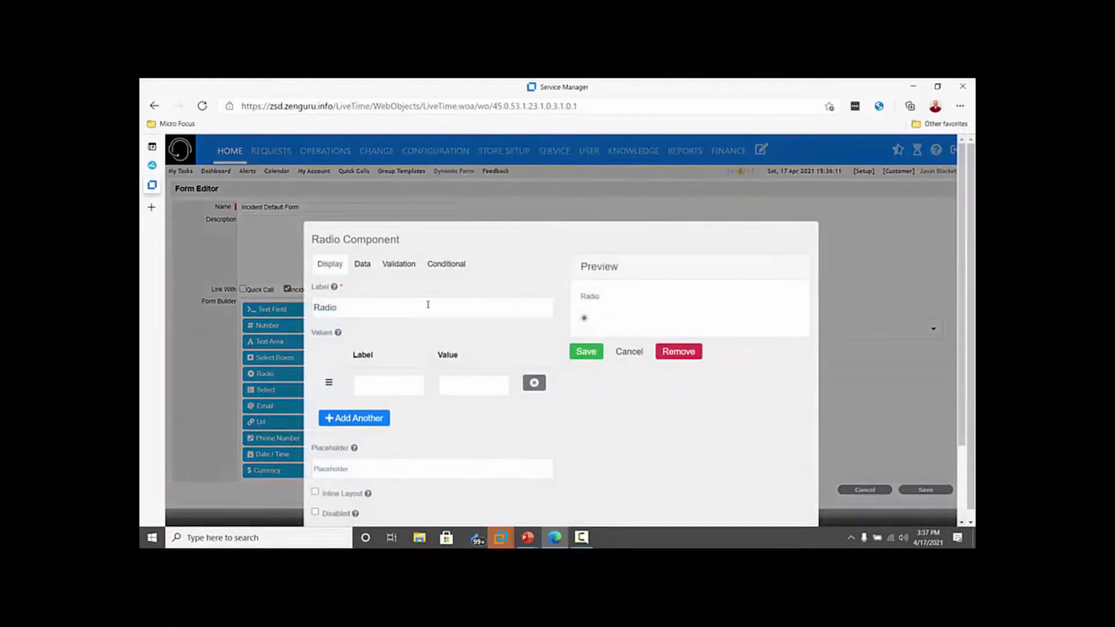
{"action": "left_click", "coordinate": [378, 311]}
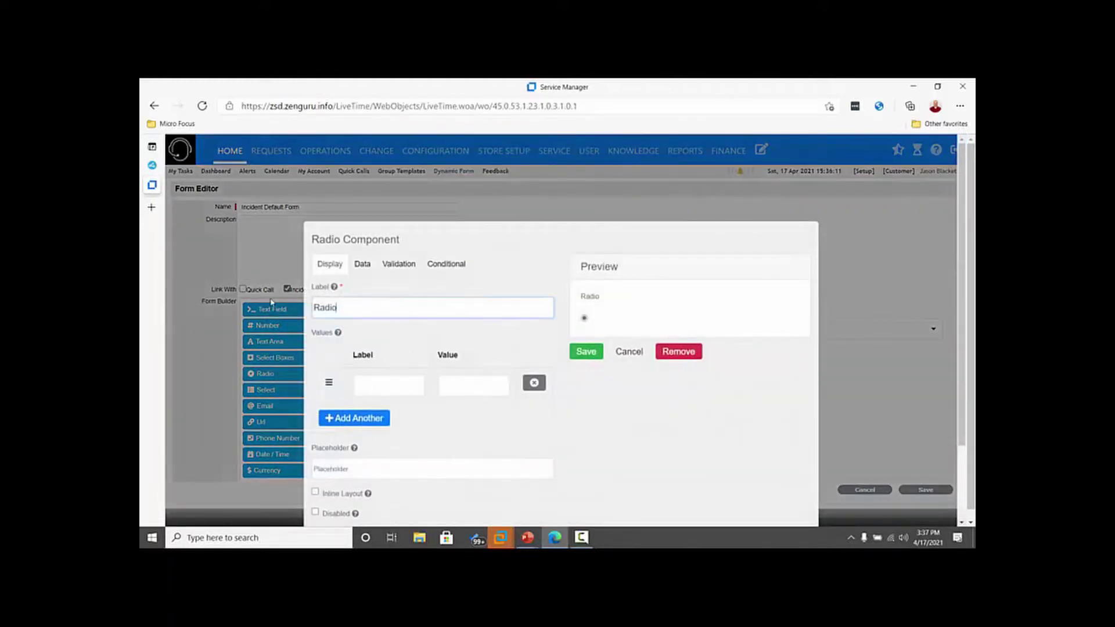
{"action": "key", "text": "ctrl+a"}
{"action": "type", "text": "Are customers"}
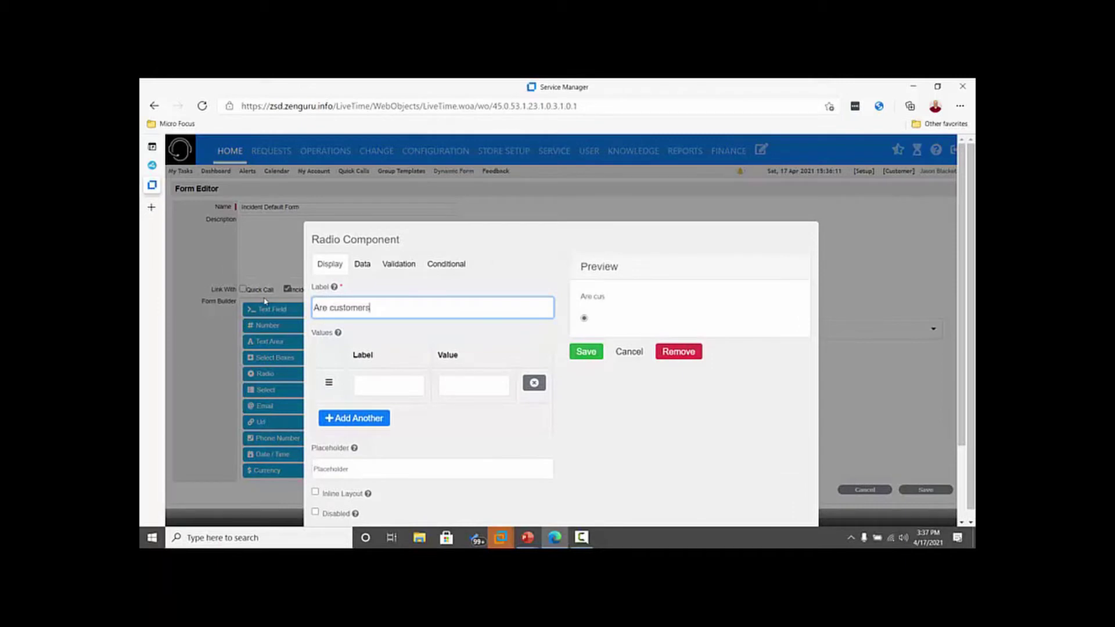
{"action": "type", "text": " impacted?"}
Step: Give the radio question the answer choices Yes and No
{"action": "left_click", "coordinate": [415, 380]}
{"action": "type", "text": "Yes"}
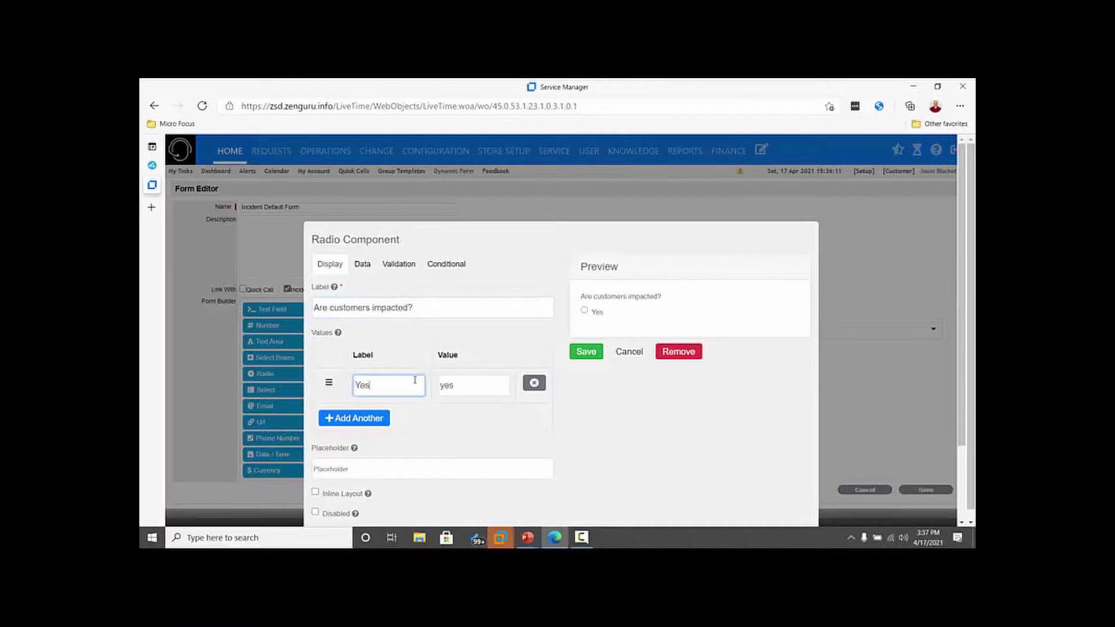
{"action": "left_click", "coordinate": [372, 419]}
{"action": "left_click", "coordinate": [382, 419]}
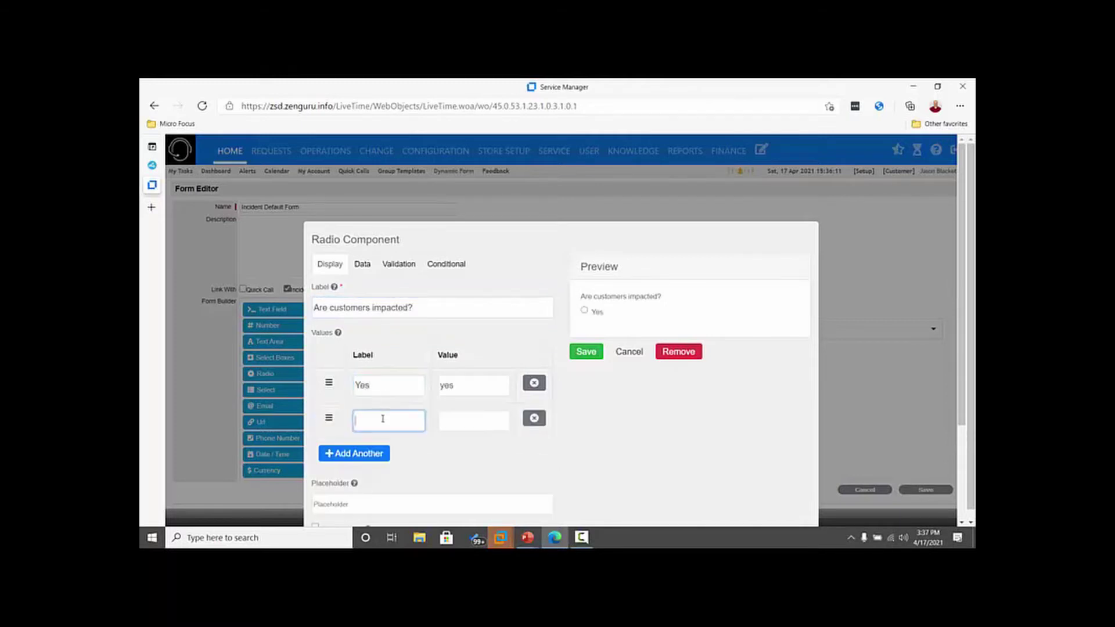
{"action": "type", "text": "No"}
{"action": "scroll", "coordinate": [645, 391], "scroll_direction": "down", "scroll_amount": 1}
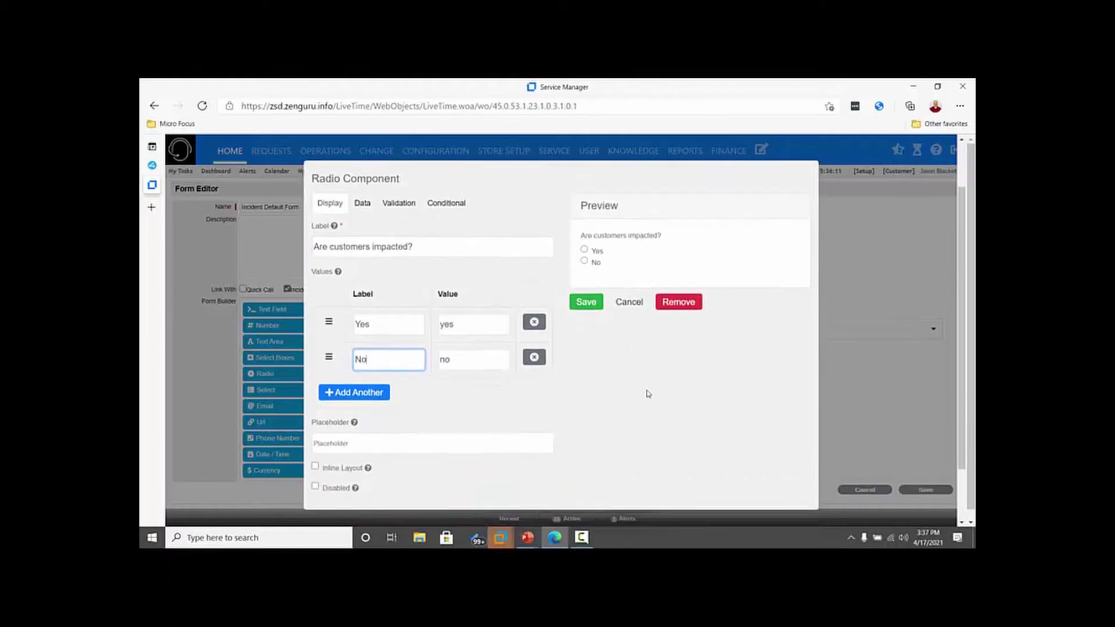
Step: Mark the customers-impacted question required and save it into the form
{"action": "left_click", "coordinate": [363, 203]}
{"action": "left_click", "coordinate": [395, 261]}
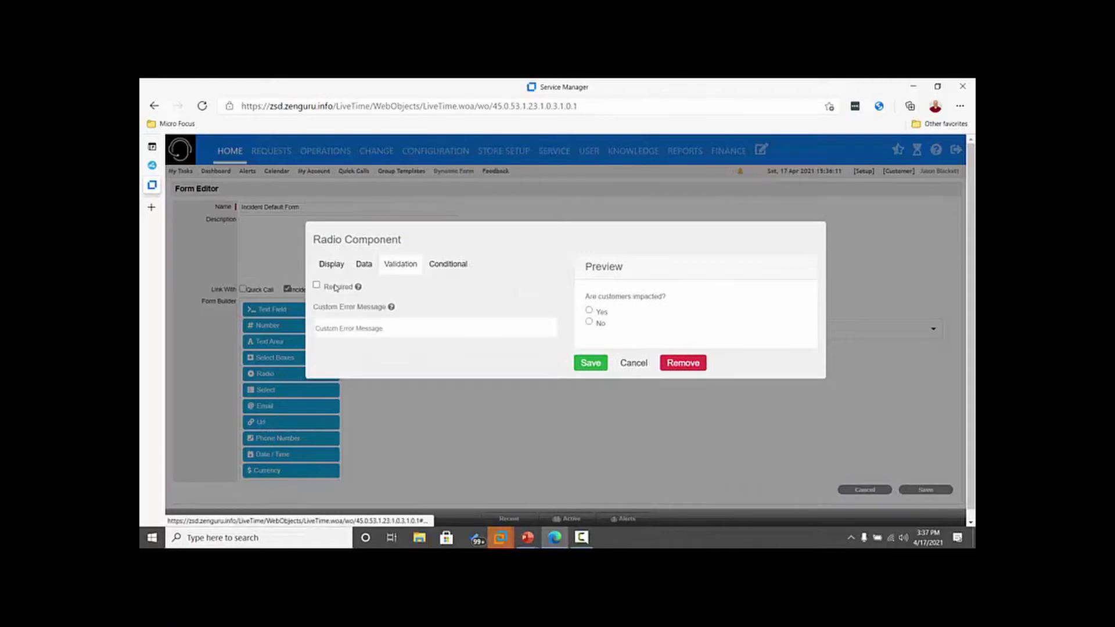
{"action": "left_click", "coordinate": [316, 284]}
{"action": "left_click", "coordinate": [589, 364]}
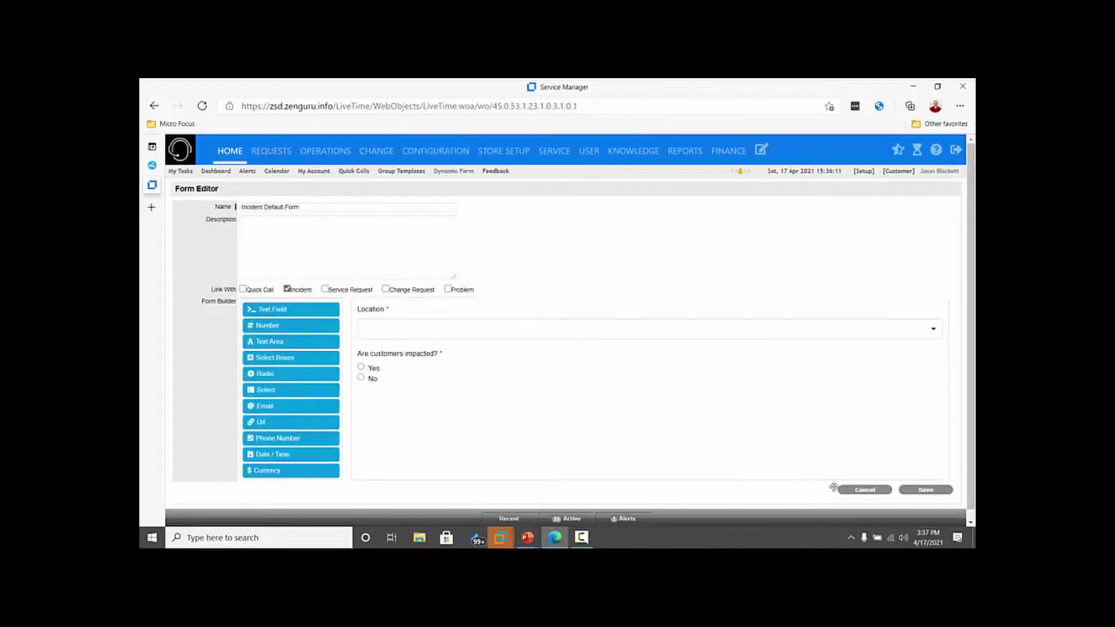
Step: Save and finish the Incident Default Form, then start a new request
{"action": "left_click", "coordinate": [926, 490]}
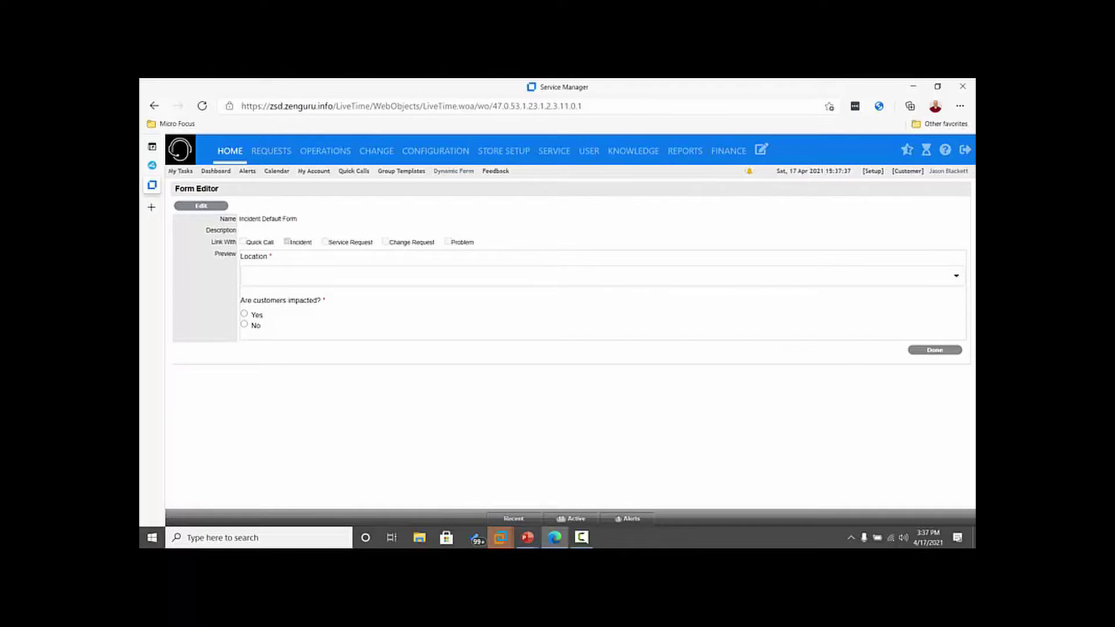
{"action": "left_click", "coordinate": [917, 354]}
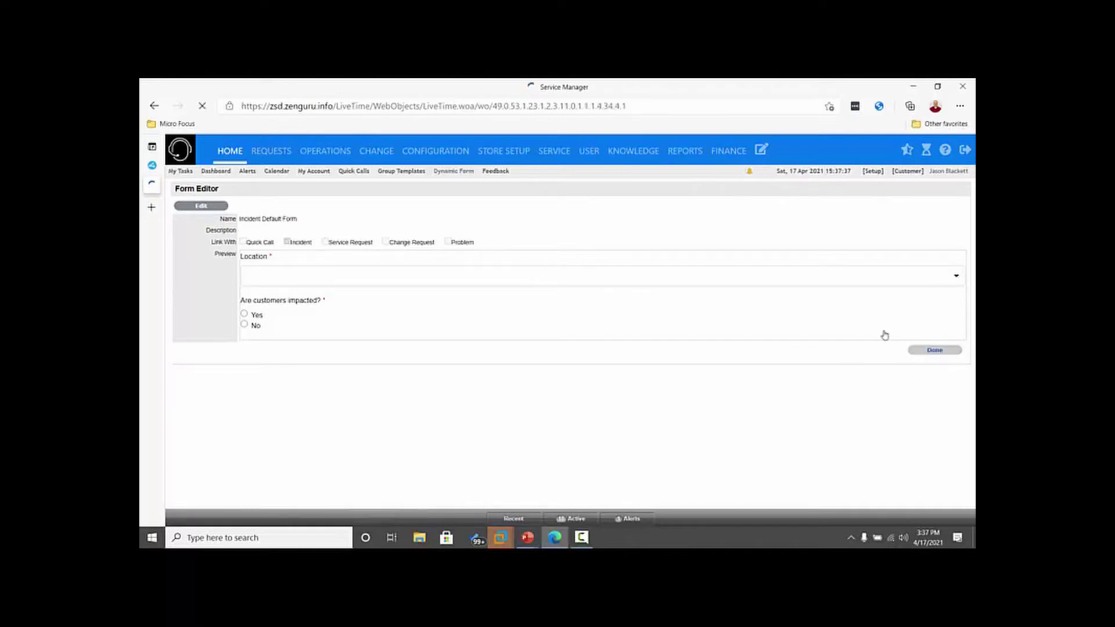
{"action": "left_click", "coordinate": [762, 150]}
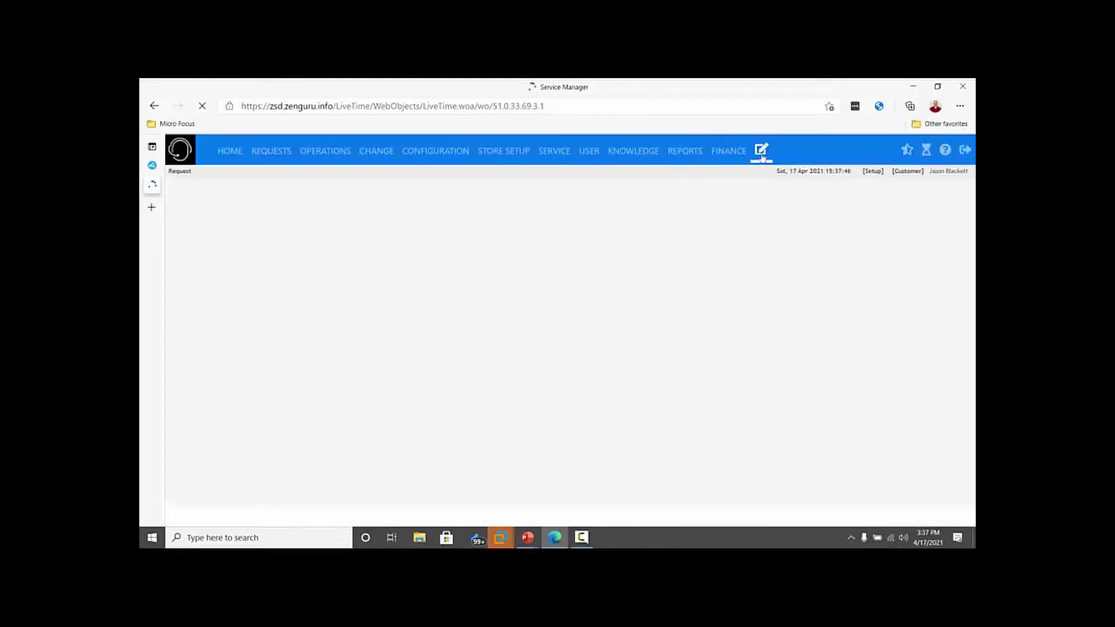
Step: Search for the customer by name and add them to the request
{"action": "left_click", "coordinate": [254, 240]}
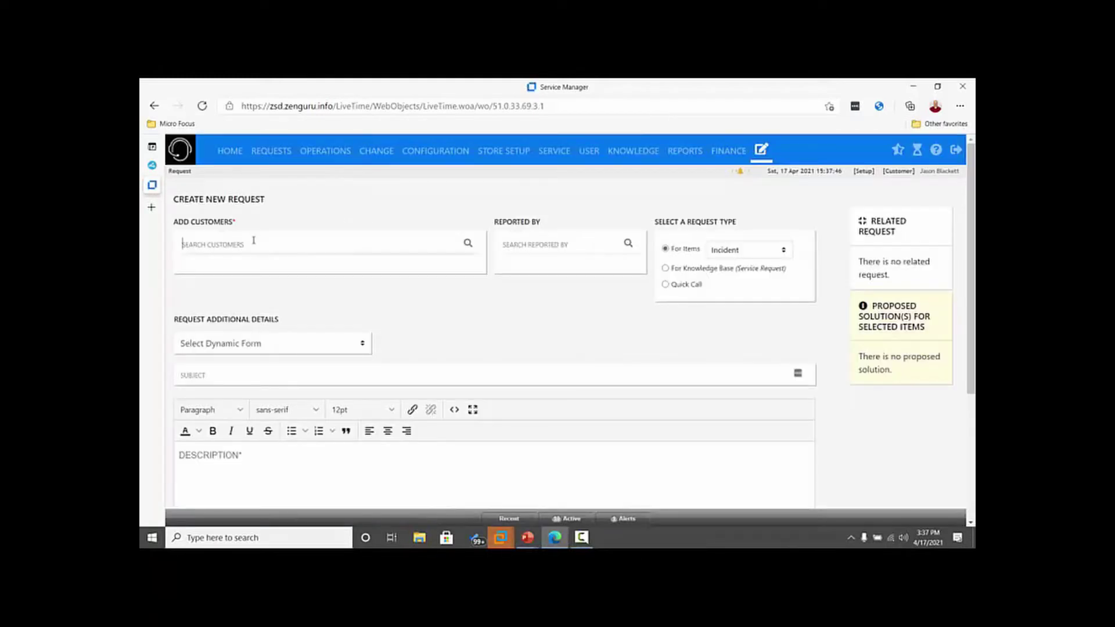
{"action": "type", "text": "angie"}
{"action": "left_click", "coordinate": [236, 263]}
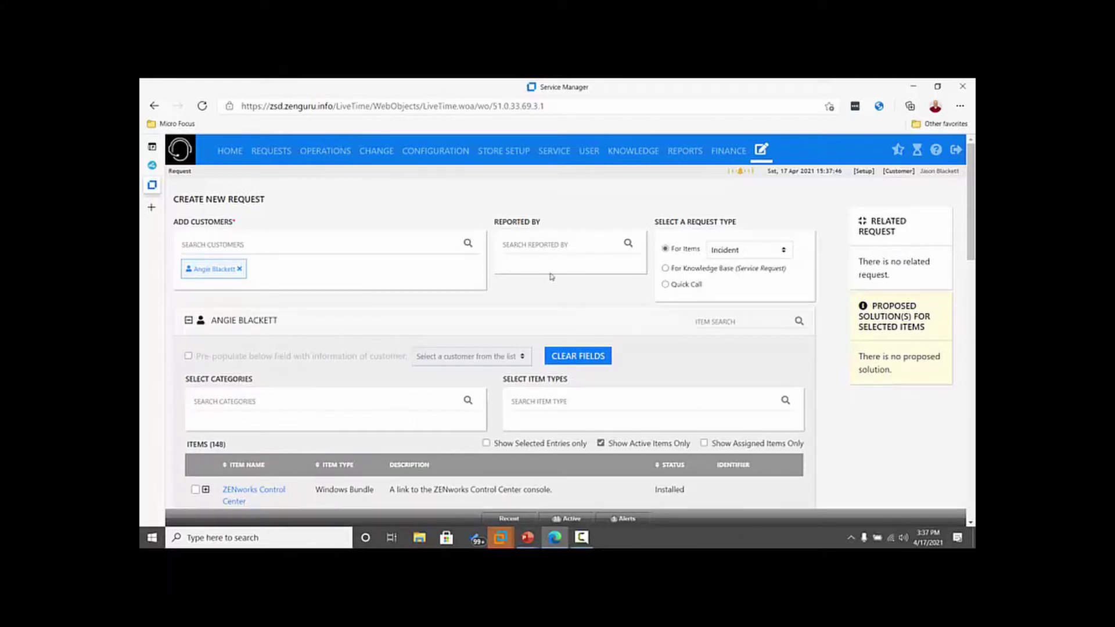
Step: Filter the customer's items to the Surface Pro 4 item type
{"action": "scroll", "coordinate": [484, 342], "scroll_direction": "down", "scroll_amount": 2}
{"action": "scroll", "coordinate": [485, 342], "scroll_direction": "down", "scroll_amount": 2}
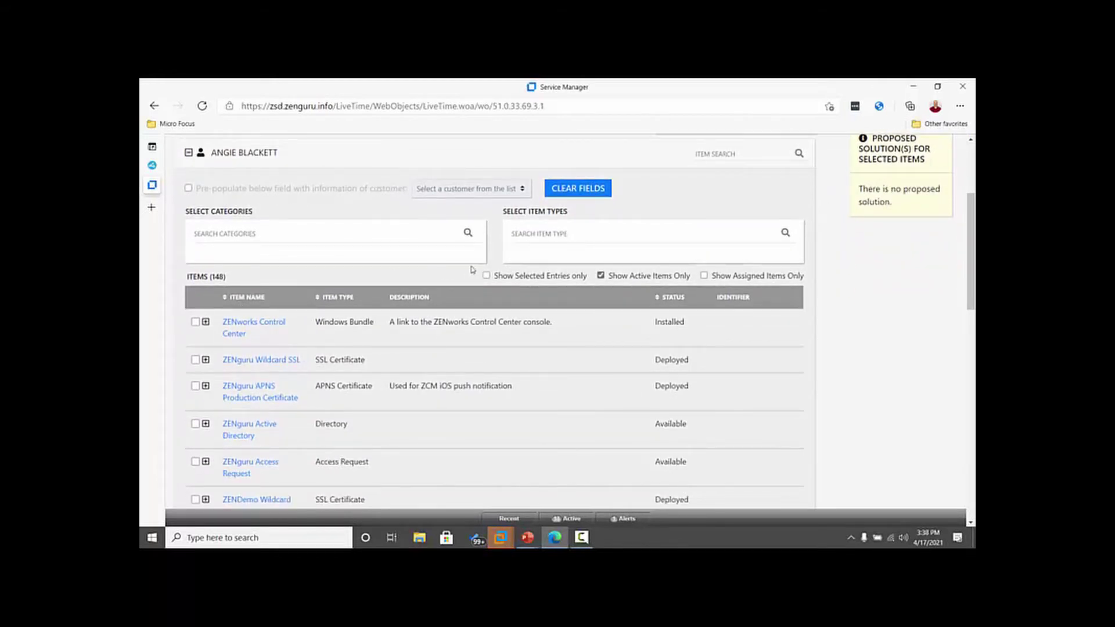
{"action": "left_click", "coordinate": [549, 232]}
{"action": "type", "text": "surface"}
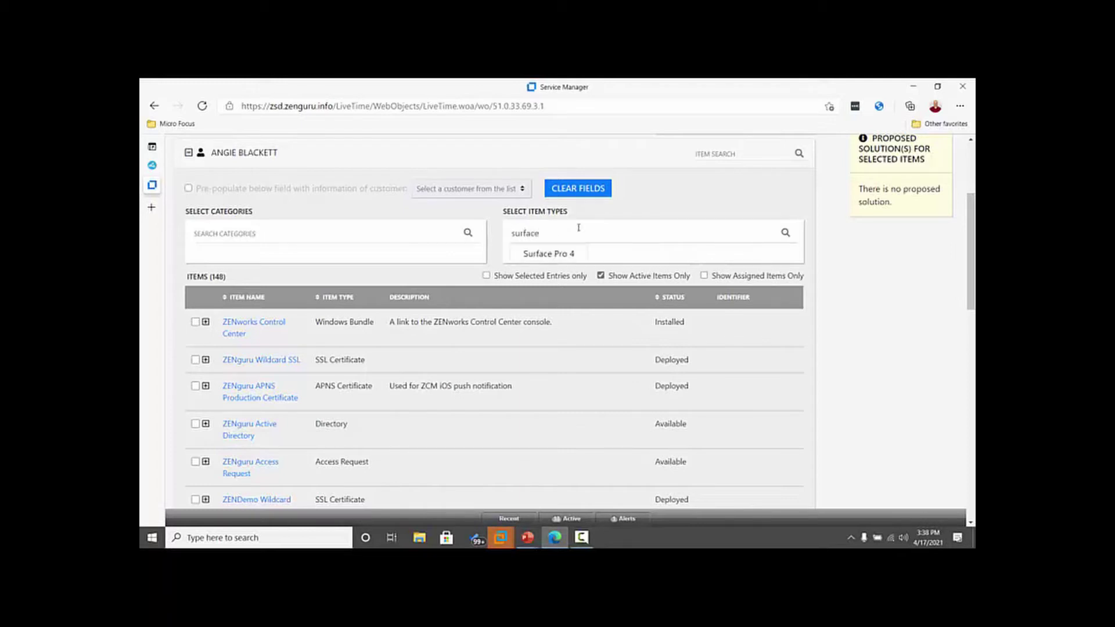
{"action": "left_click", "coordinate": [548, 253]}
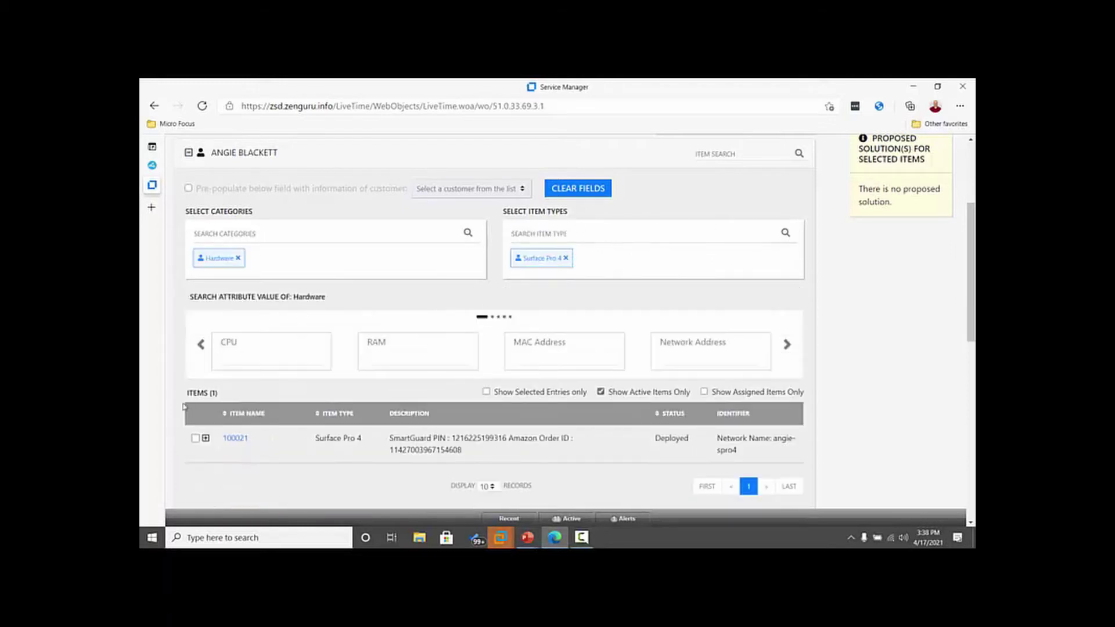
Step: Select item 100021 and set its location to Bangalore
{"action": "left_click", "coordinate": [195, 438]}
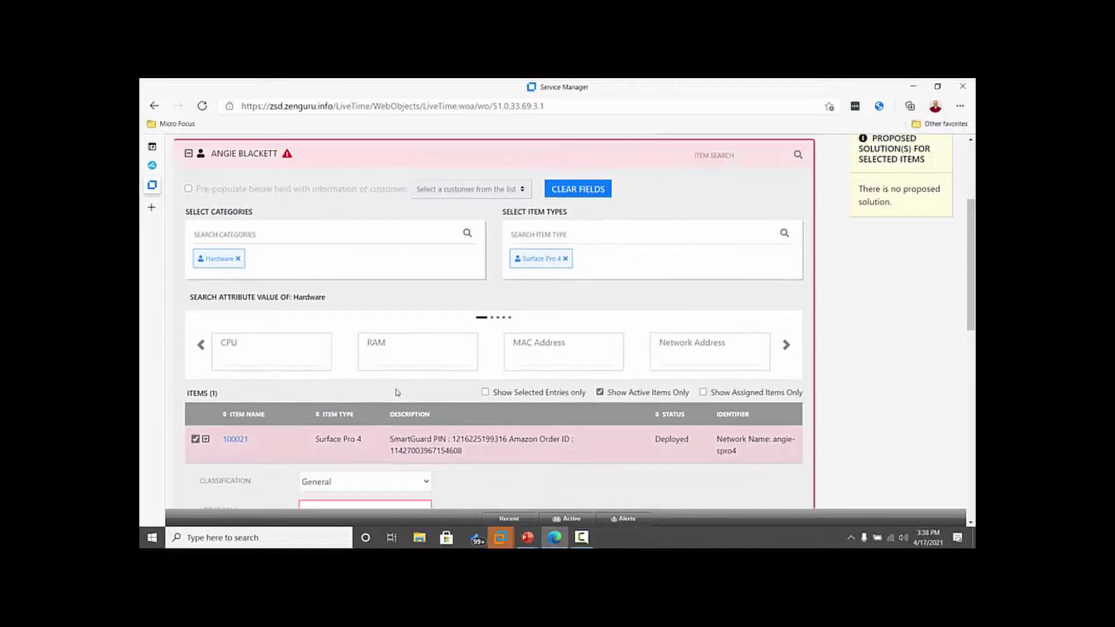
{"action": "scroll", "coordinate": [397, 393], "scroll_direction": "down", "scroll_amount": 2}
{"action": "scroll", "coordinate": [397, 393], "scroll_direction": "down", "scroll_amount": 1}
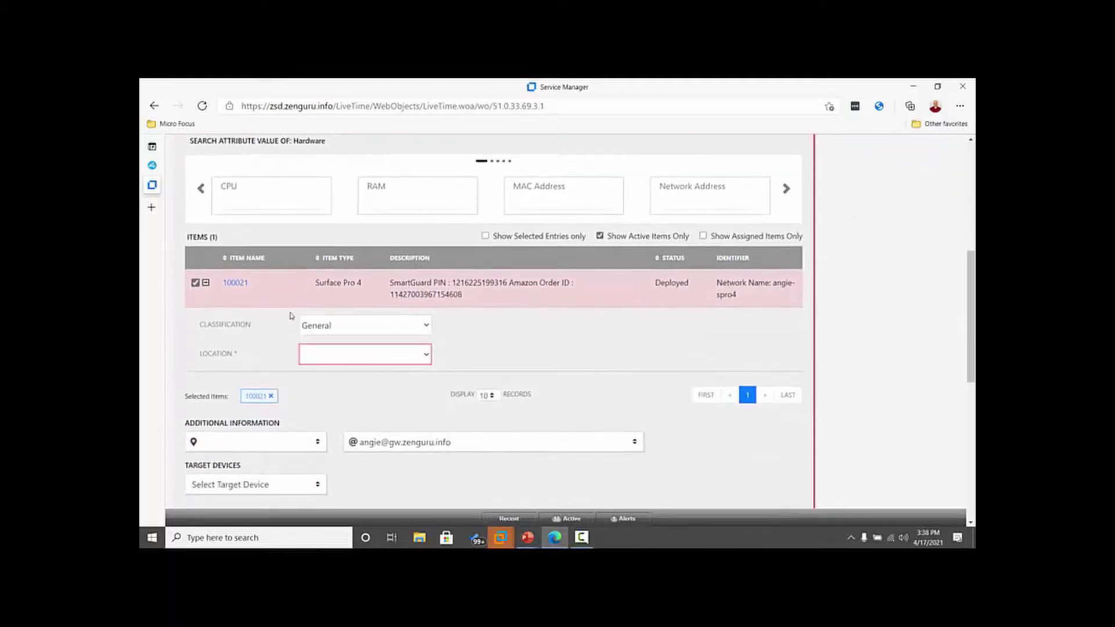
{"action": "left_click", "coordinate": [394, 357]}
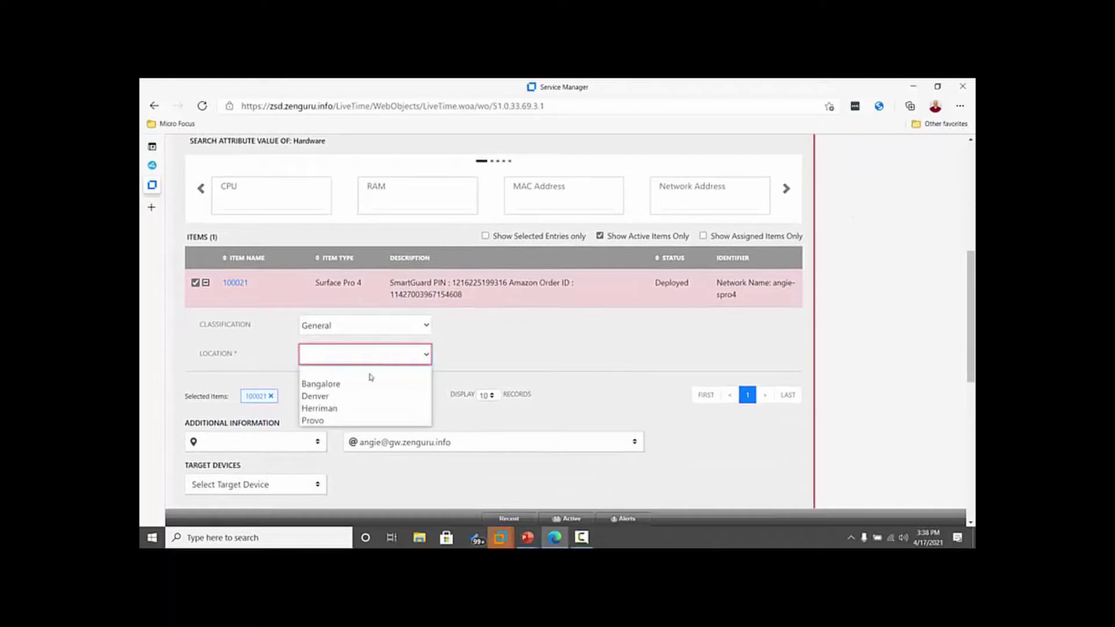
{"action": "left_click", "coordinate": [497, 389]}
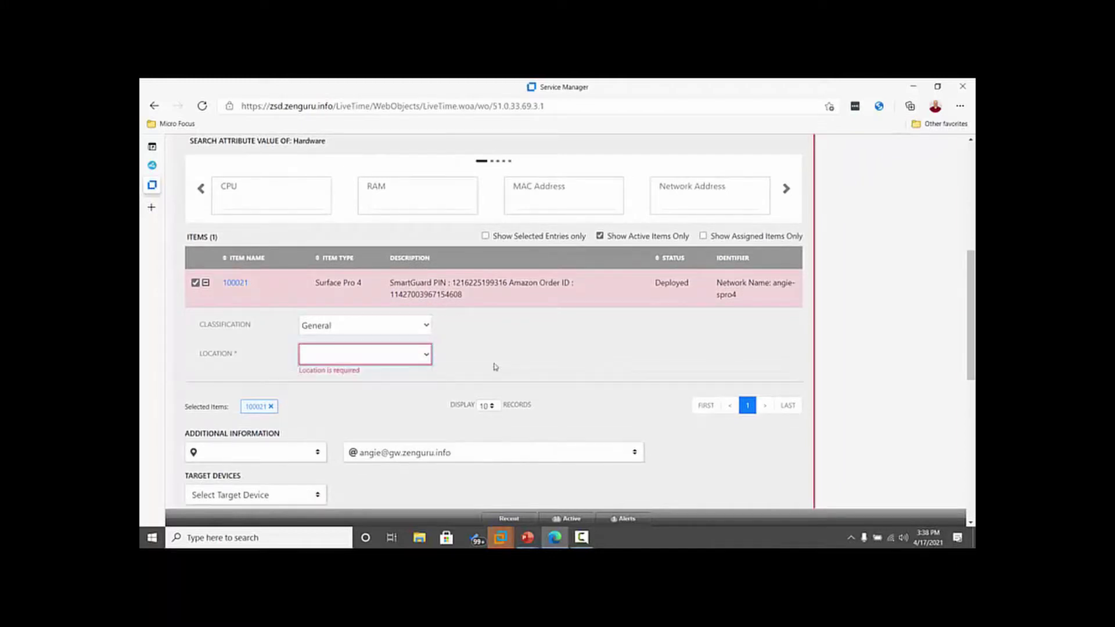
{"action": "left_click", "coordinate": [389, 359]}
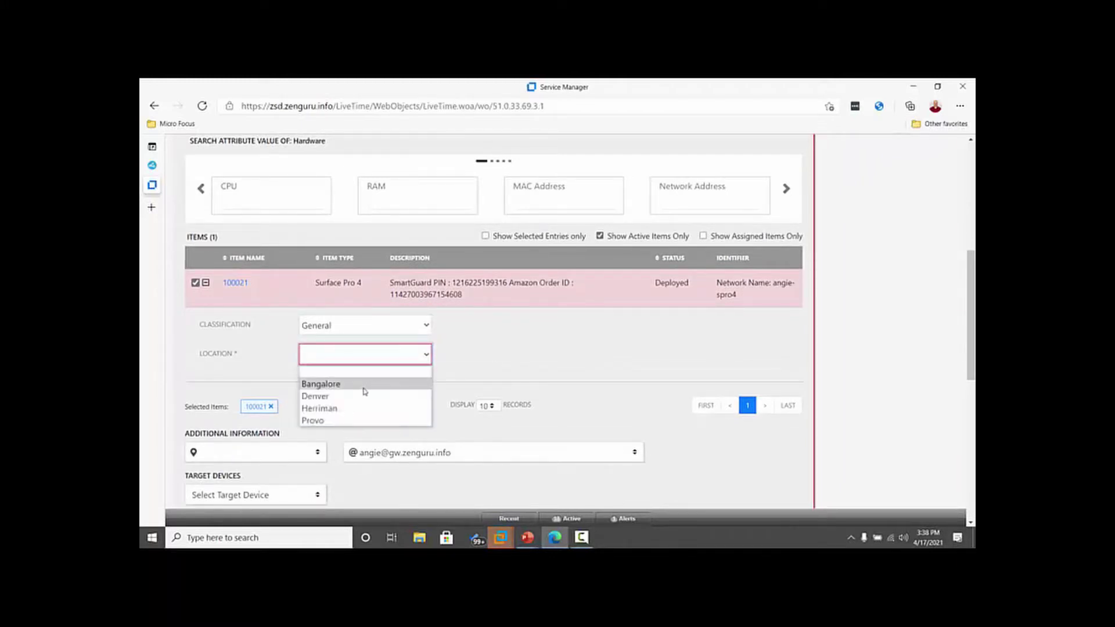
{"action": "left_click", "coordinate": [366, 384]}
{"action": "scroll", "coordinate": [414, 376], "scroll_direction": "down", "scroll_amount": 2}
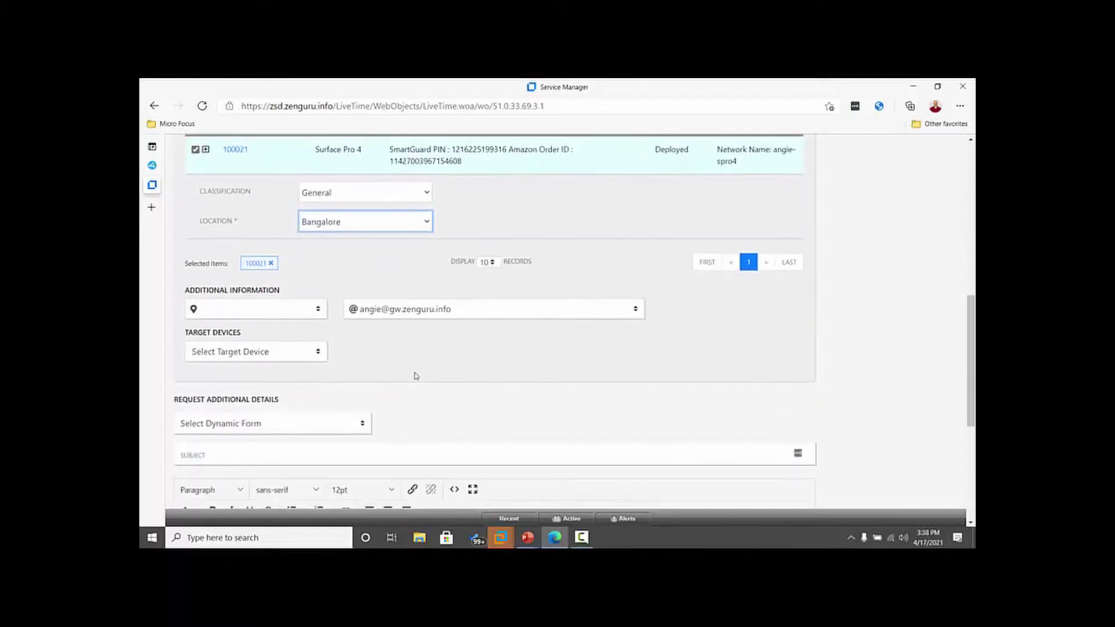
{"action": "scroll", "coordinate": [317, 393], "scroll_direction": "down", "scroll_amount": 2}
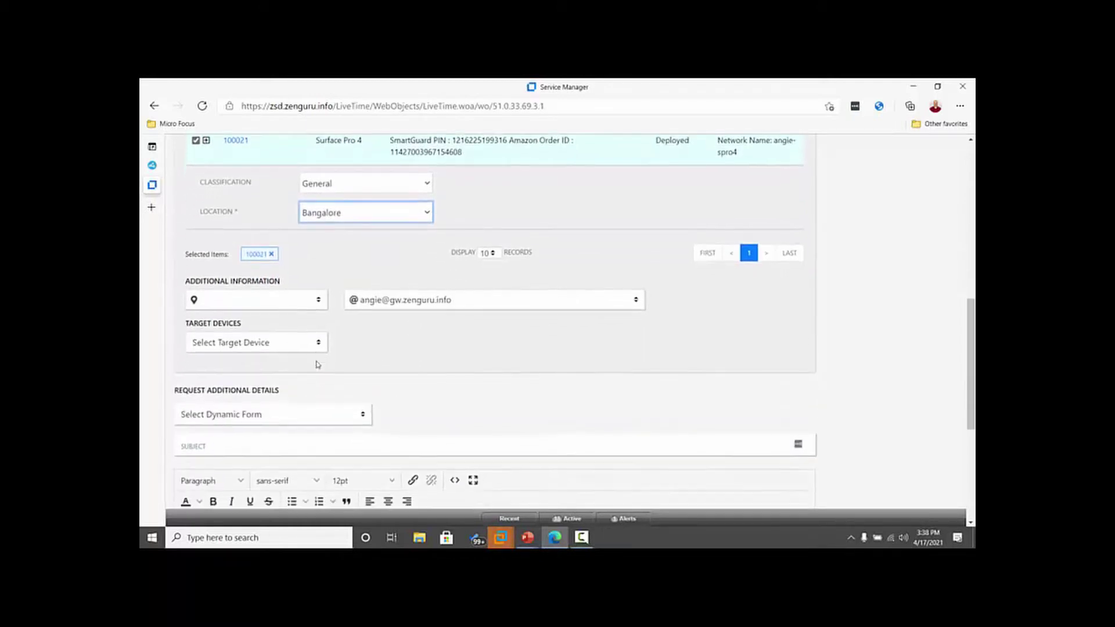
{"action": "left_click", "coordinate": [270, 337]}
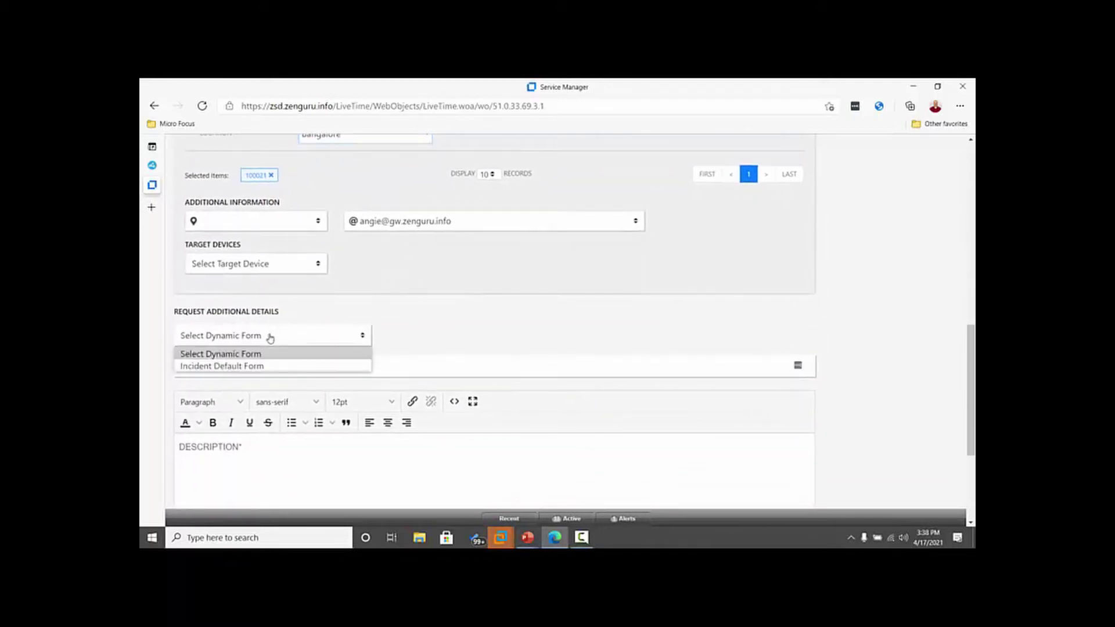
Step: Apply the Incident Default Form to the request
{"action": "left_click", "coordinate": [261, 367]}
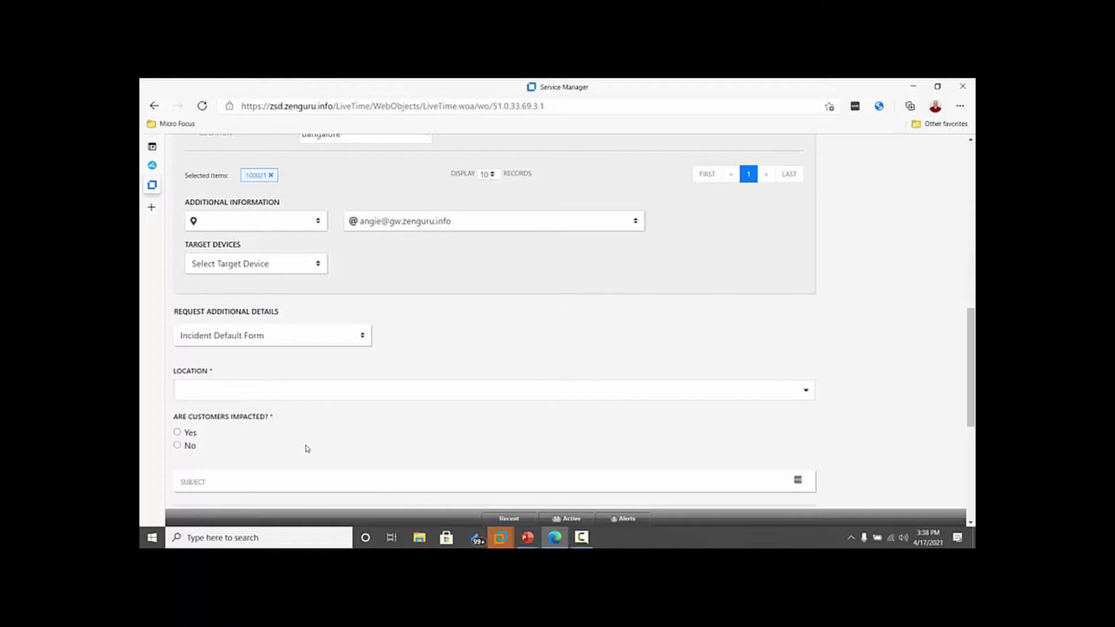
{"action": "scroll", "coordinate": [365, 327], "scroll_direction": "up", "scroll_amount": 3}
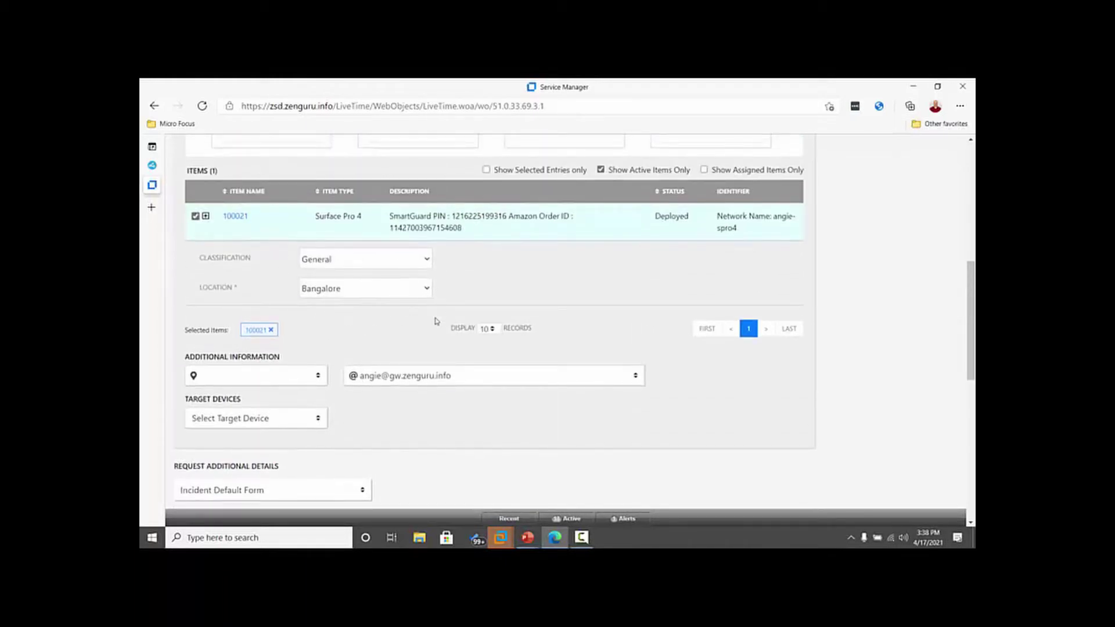
{"action": "scroll", "coordinate": [436, 313], "scroll_direction": "down", "scroll_amount": 1}
{"action": "scroll", "coordinate": [437, 321], "scroll_direction": "down", "scroll_amount": 1}
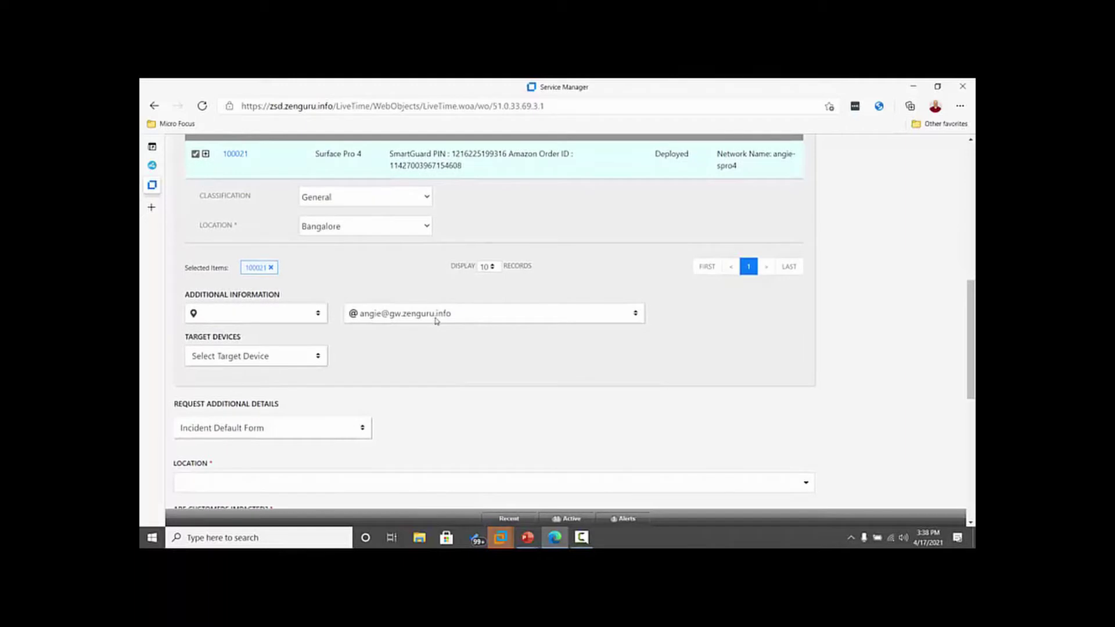
{"action": "scroll", "coordinate": [437, 321], "scroll_direction": "down", "scroll_amount": 3}
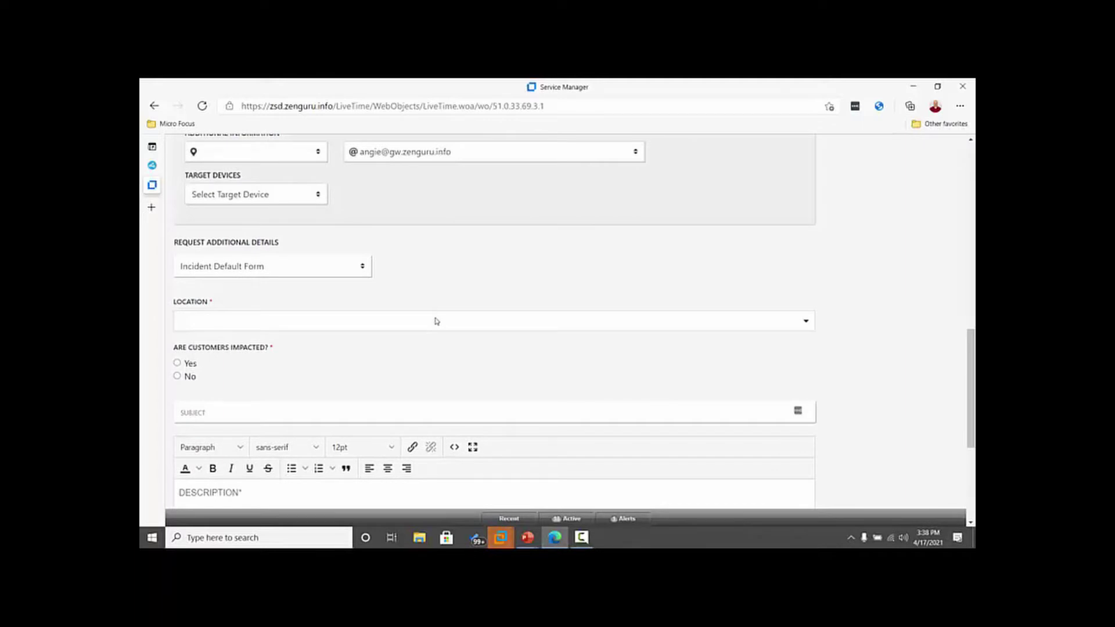
Step: Set the form's Location to Herriman and answer Yes to customers impacted
{"action": "left_click", "coordinate": [265, 320]}
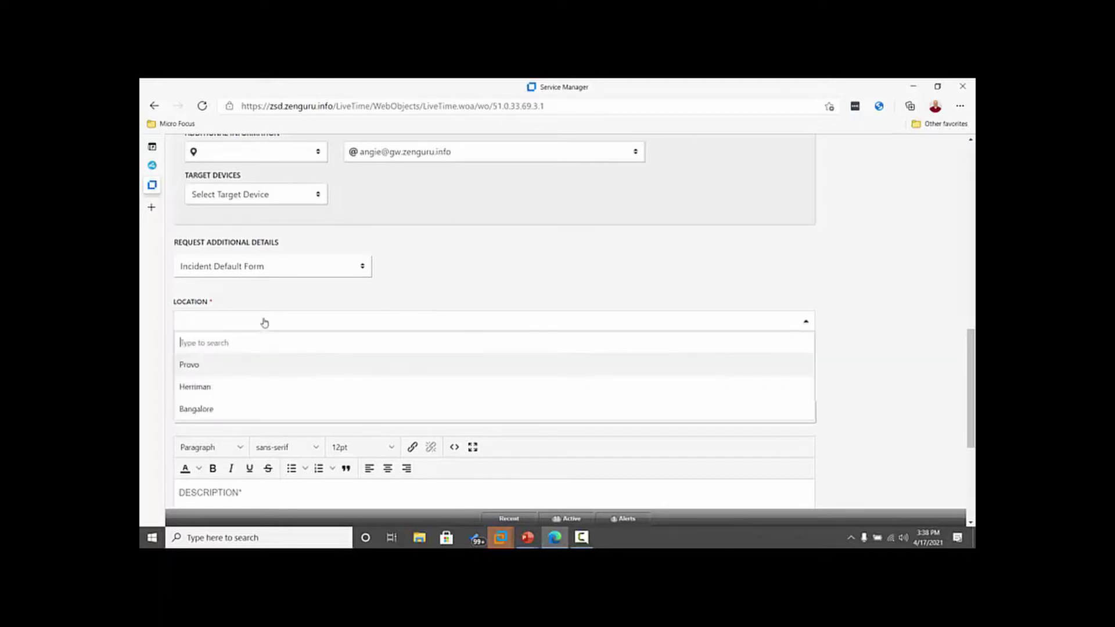
{"action": "left_click", "coordinate": [238, 387]}
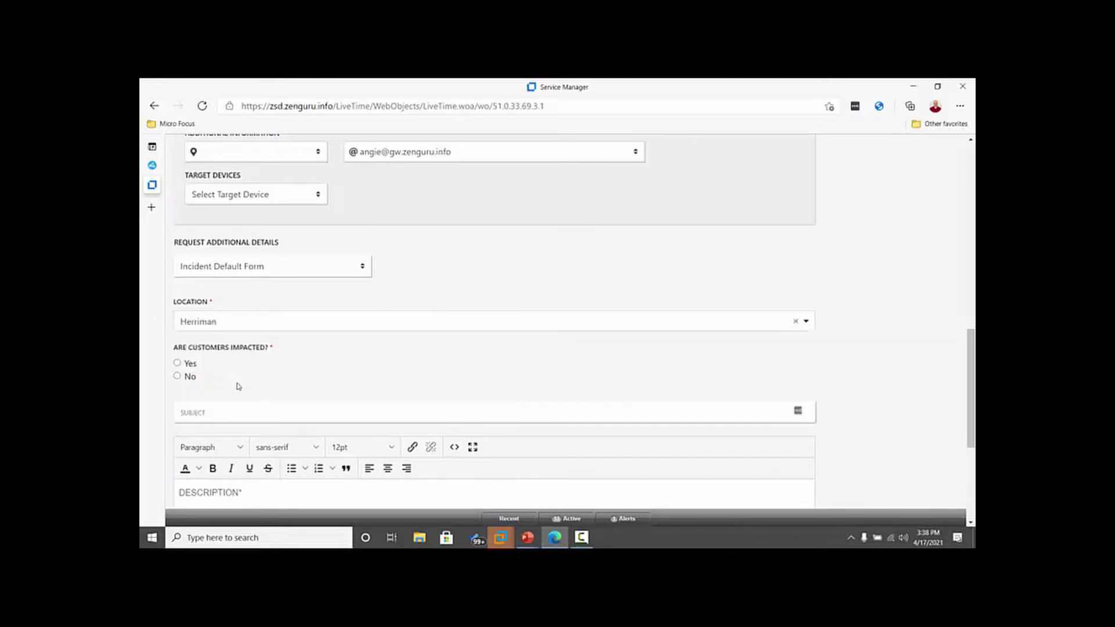
{"action": "left_click", "coordinate": [176, 364]}
Step: Enter 'Test' as the subject and 'TEst' as the description
{"action": "left_click", "coordinate": [201, 416]}
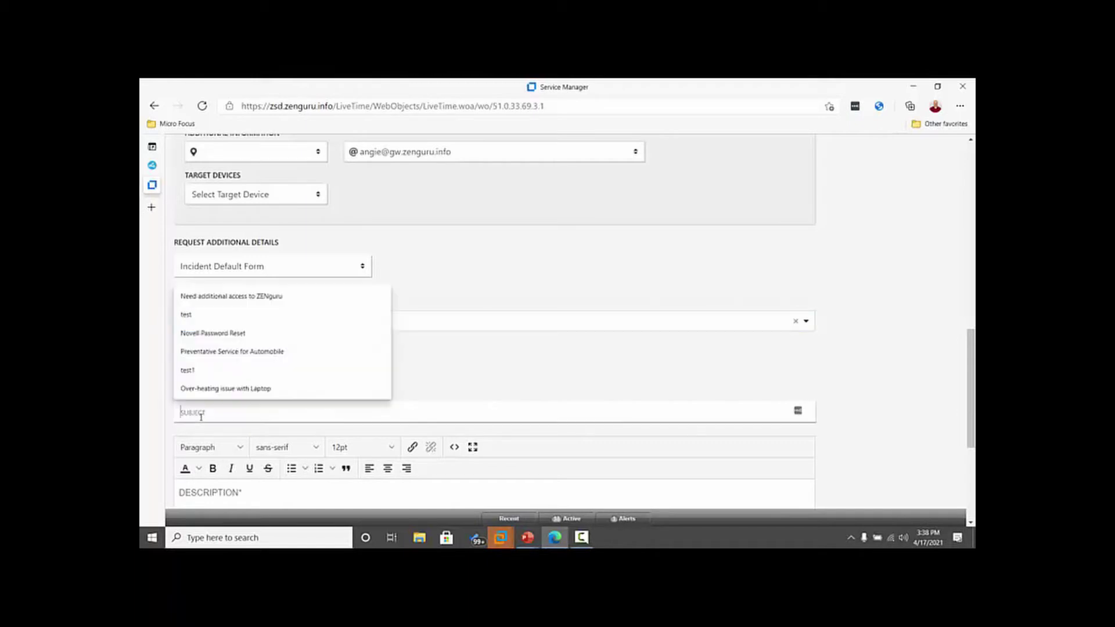
{"action": "type", "text": "Test"}
{"action": "key", "text": "Tab"}
{"action": "type", "text": "TE"}
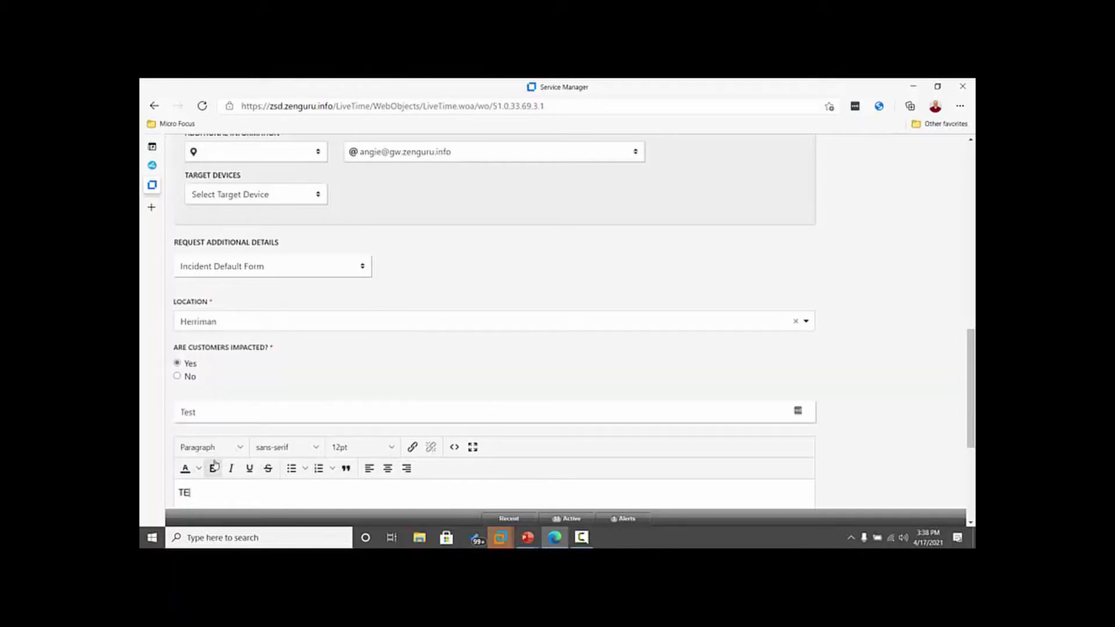
{"action": "type", "text": "st"}
{"action": "scroll", "coordinate": [215, 464], "scroll_direction": "down", "scroll_amount": 5}
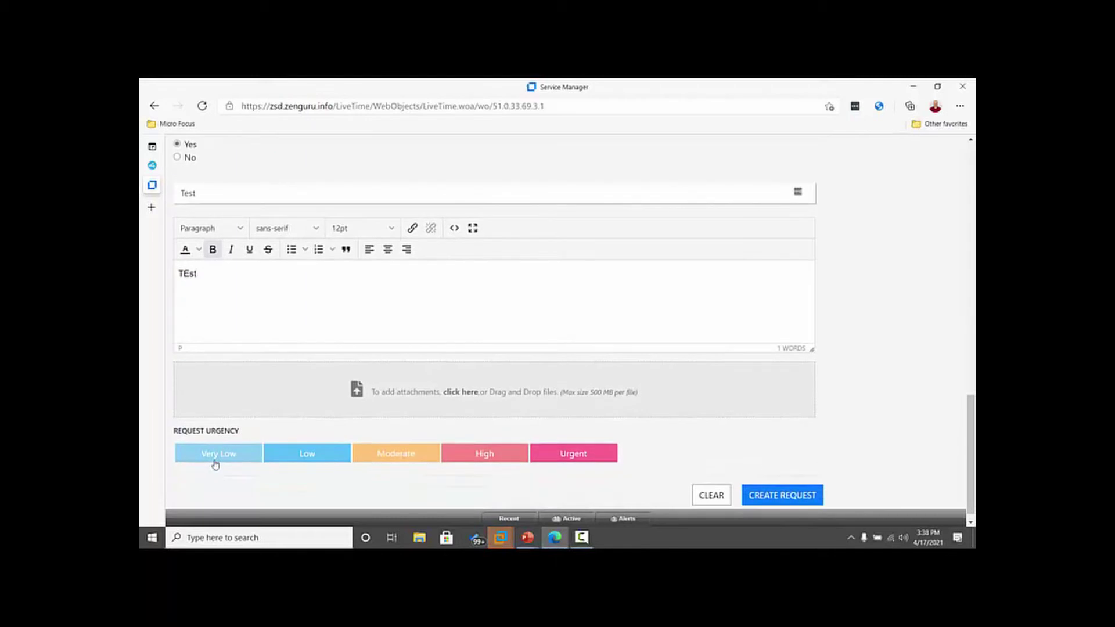
Step: Create the request, view it in My Tasks, then advance PowerPoint to the Email Automation slide
{"action": "left_click", "coordinate": [777, 493]}
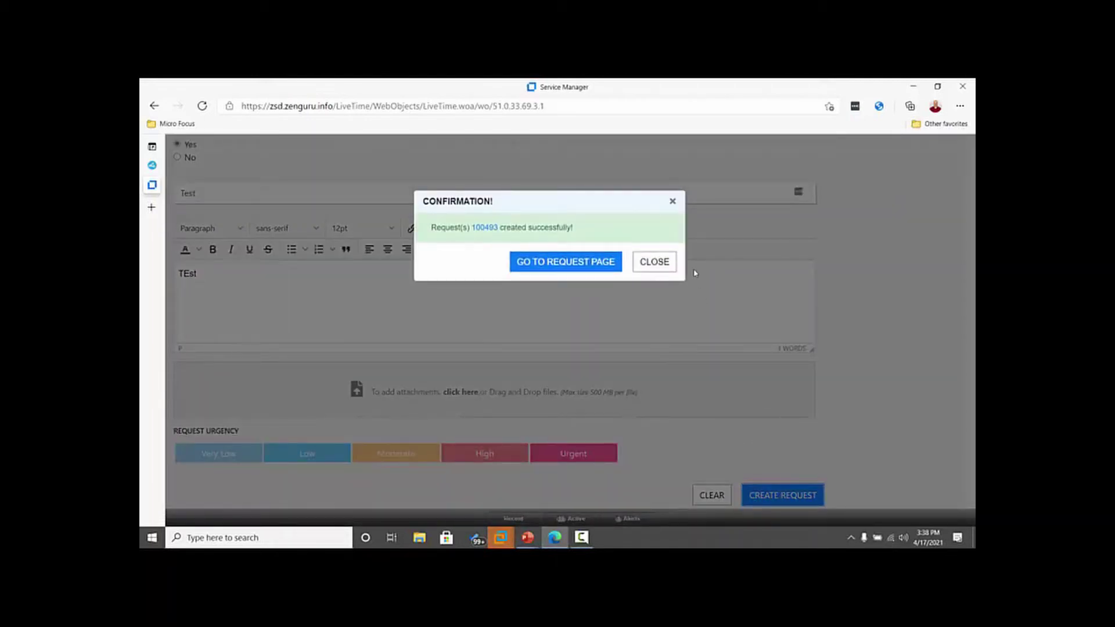
{"action": "left_click", "coordinate": [609, 260]}
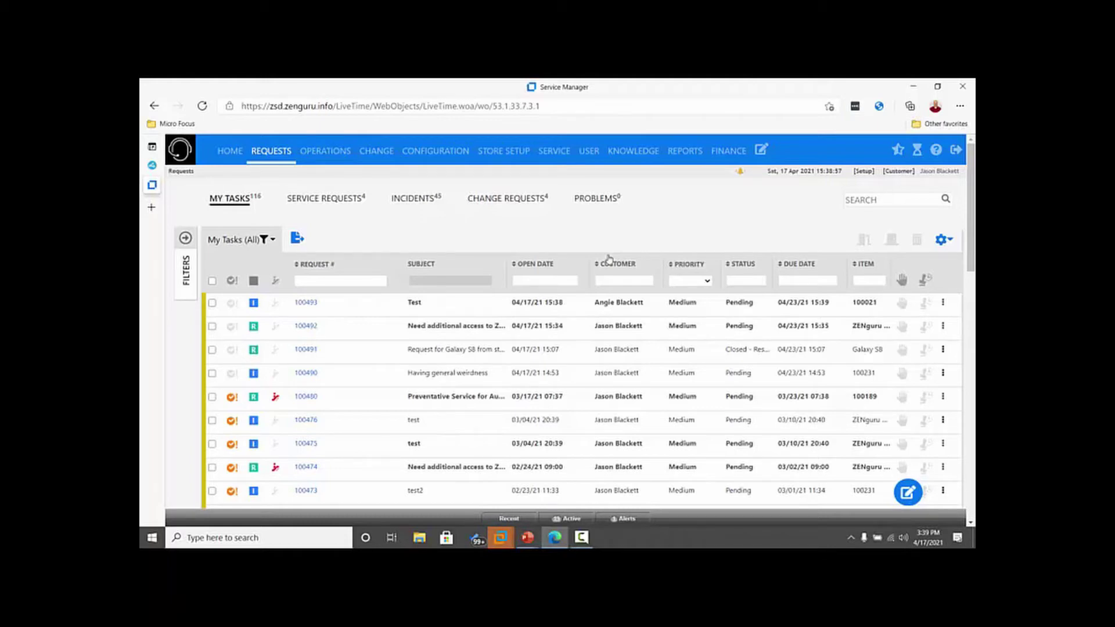
{"action": "key", "text": "alt+Tab"}
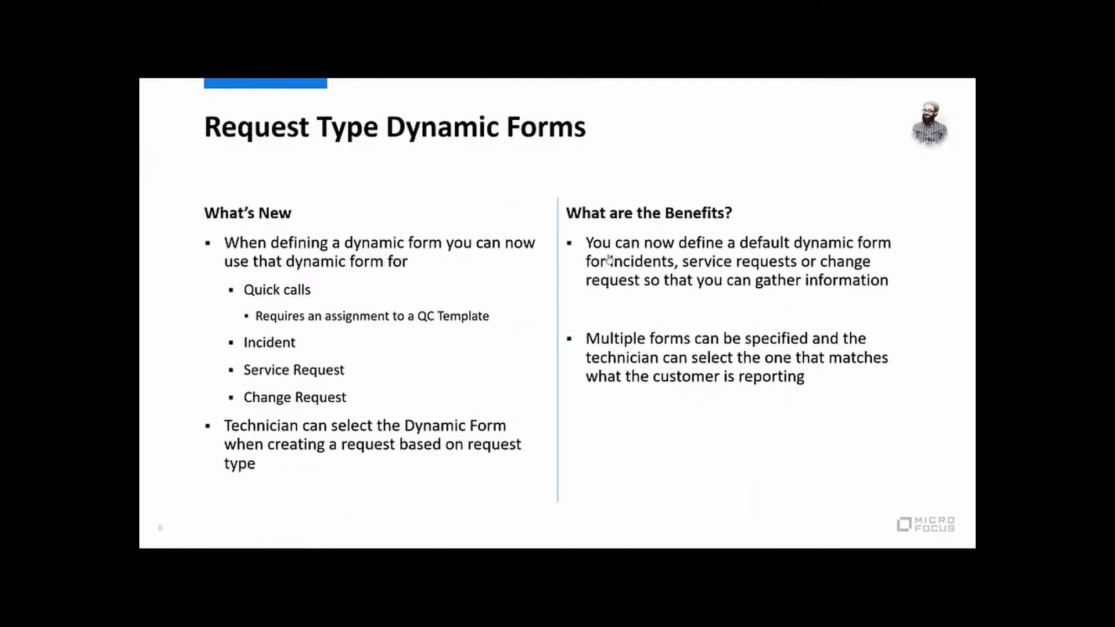
{"action": "key", "text": "Right"}
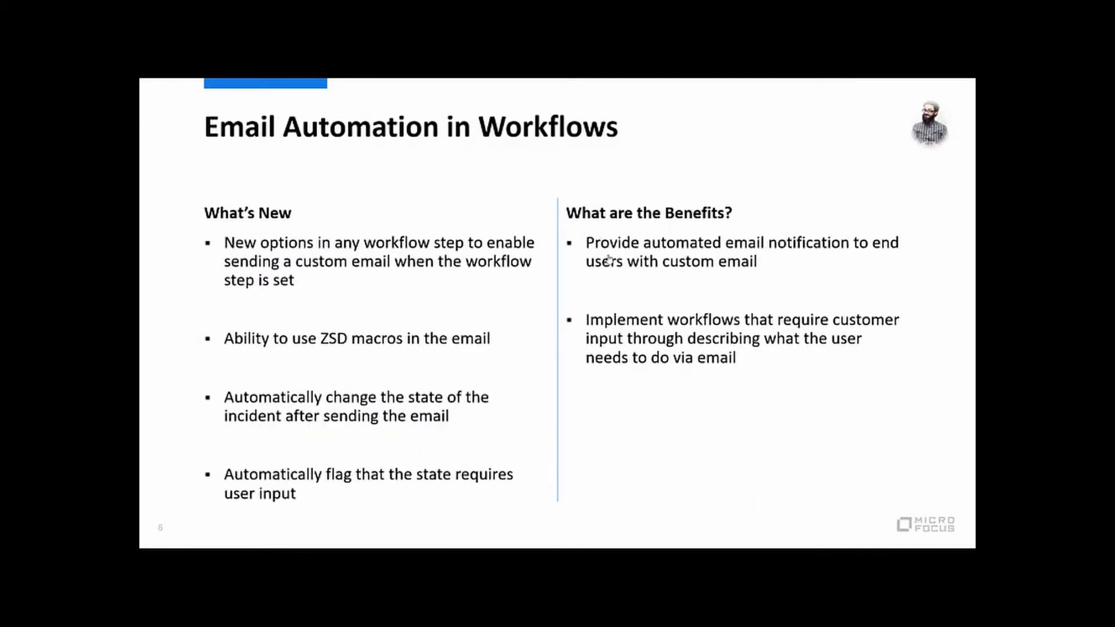
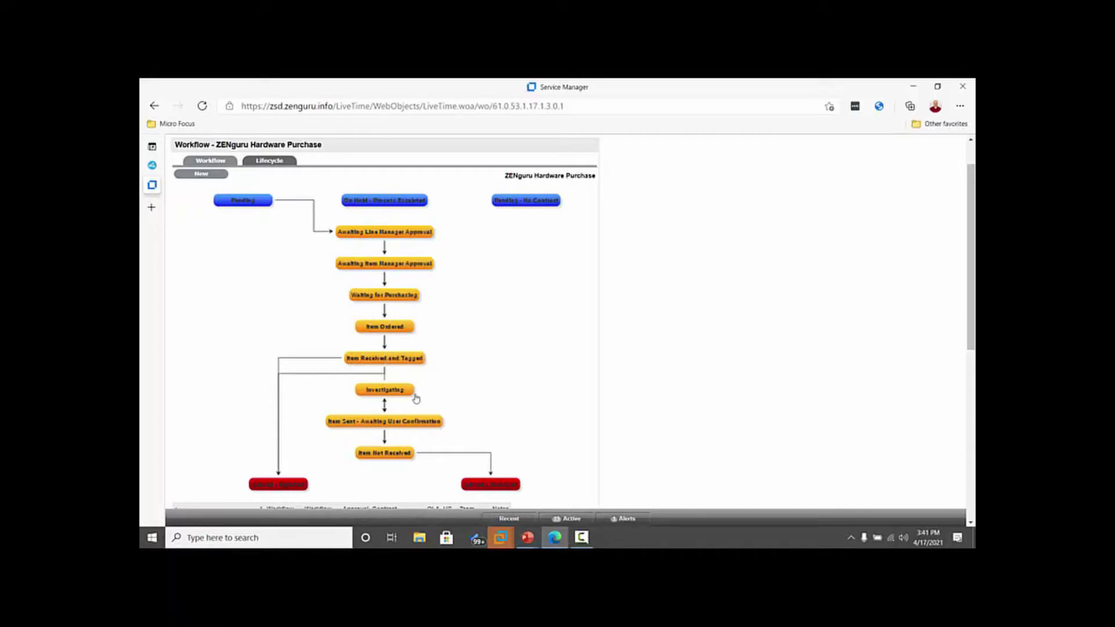
Step: Open the 'Item Sent - Awaiting User Confirmation' state from the ZENguru Hardware Purchase lifecycle diagram
{"action": "mouse_move", "coordinate": [416, 399]}
{"action": "mouse_move", "coordinate": [393, 431]}
{"action": "left_click", "coordinate": [415, 428]}
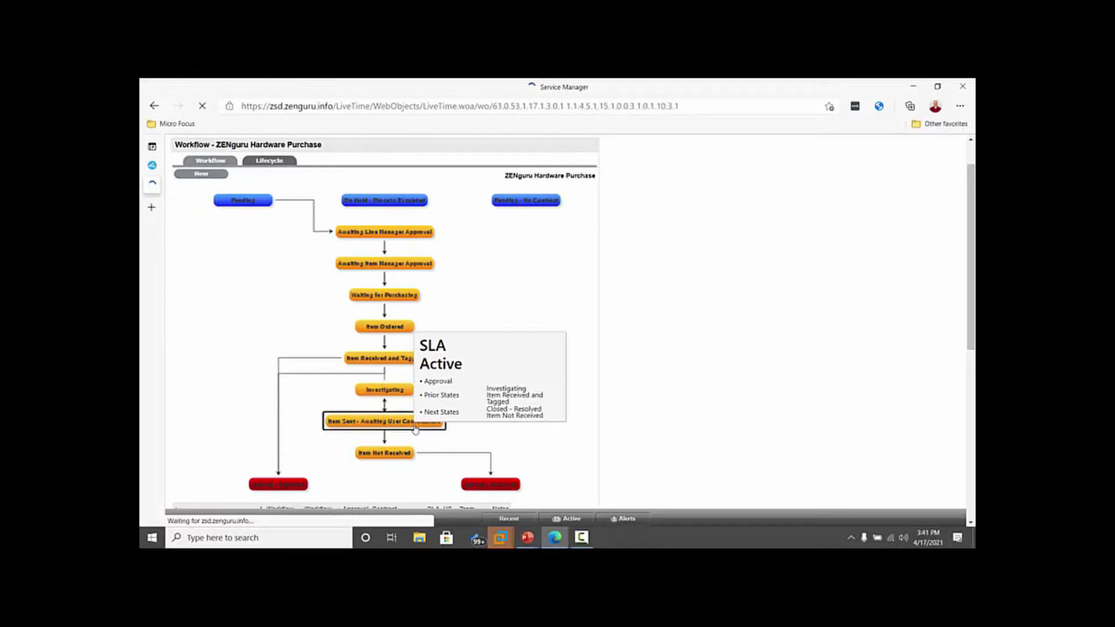
Step: Review the state's accept (Closed - Resolved), reject (Item Not Received) and customer email settings, then save
{"action": "scroll", "coordinate": [607, 349], "scroll_direction": "down", "scroll_amount": 5}
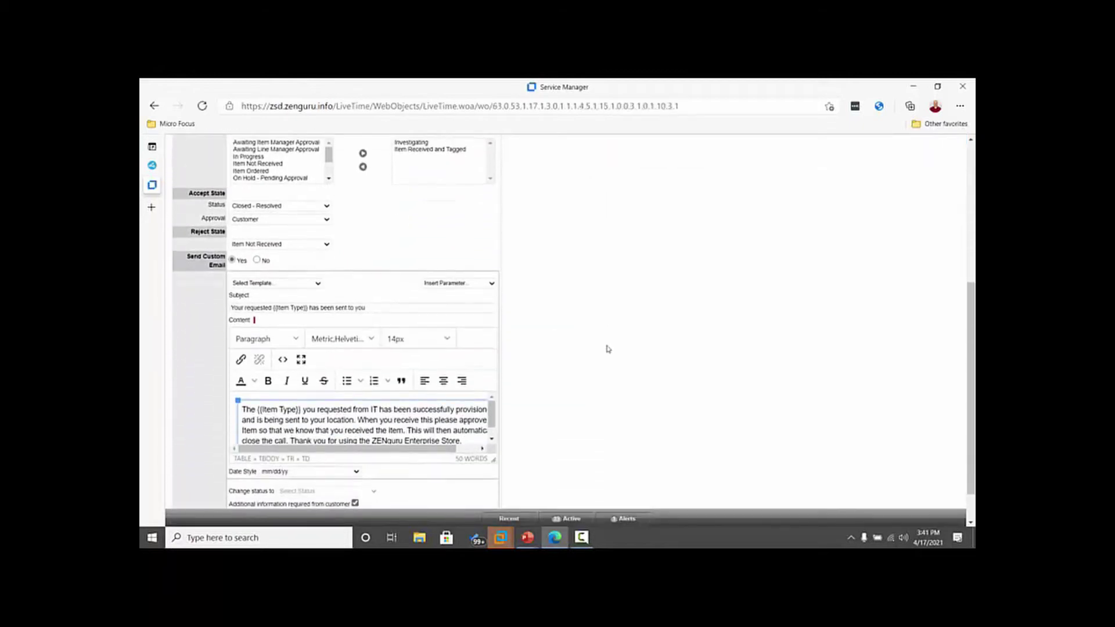
{"action": "scroll", "coordinate": [607, 348], "scroll_direction": "down", "scroll_amount": 1}
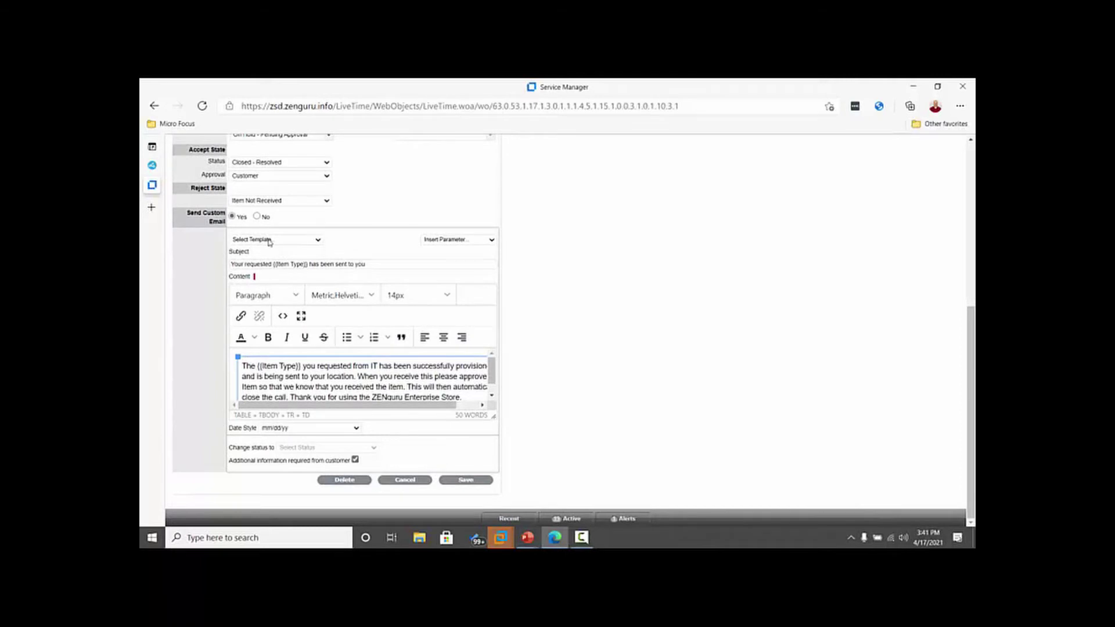
{"action": "left_click_drag", "start_coordinate": [241, 266], "coordinate": [286, 278]}
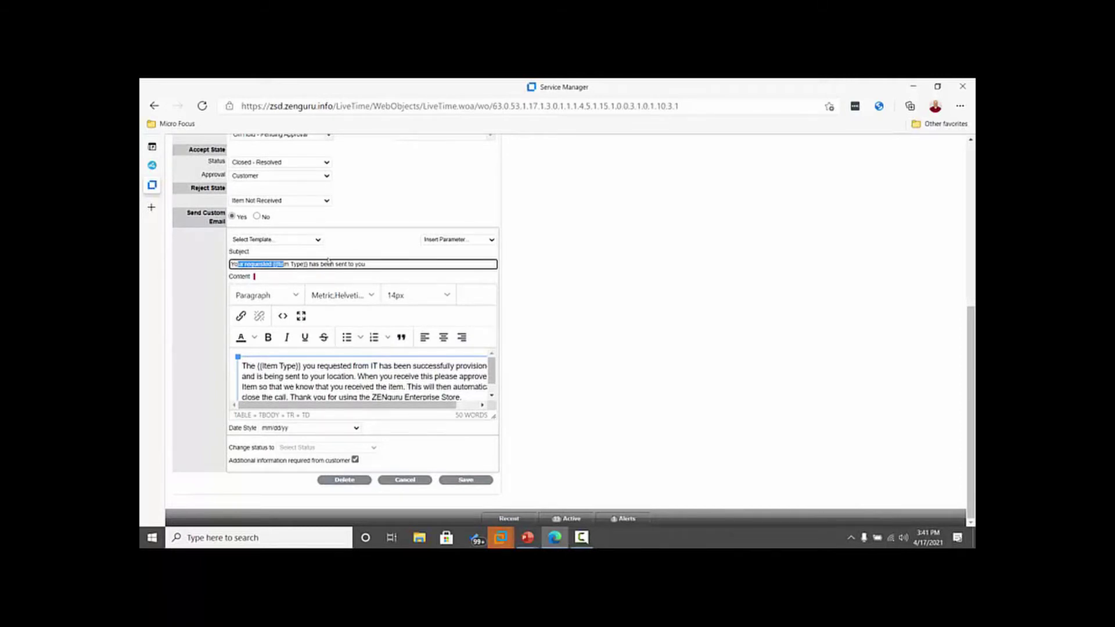
{"action": "left_click", "coordinate": [318, 263]}
{"action": "left_click_drag", "start_coordinate": [291, 376], "coordinate": [245, 366]}
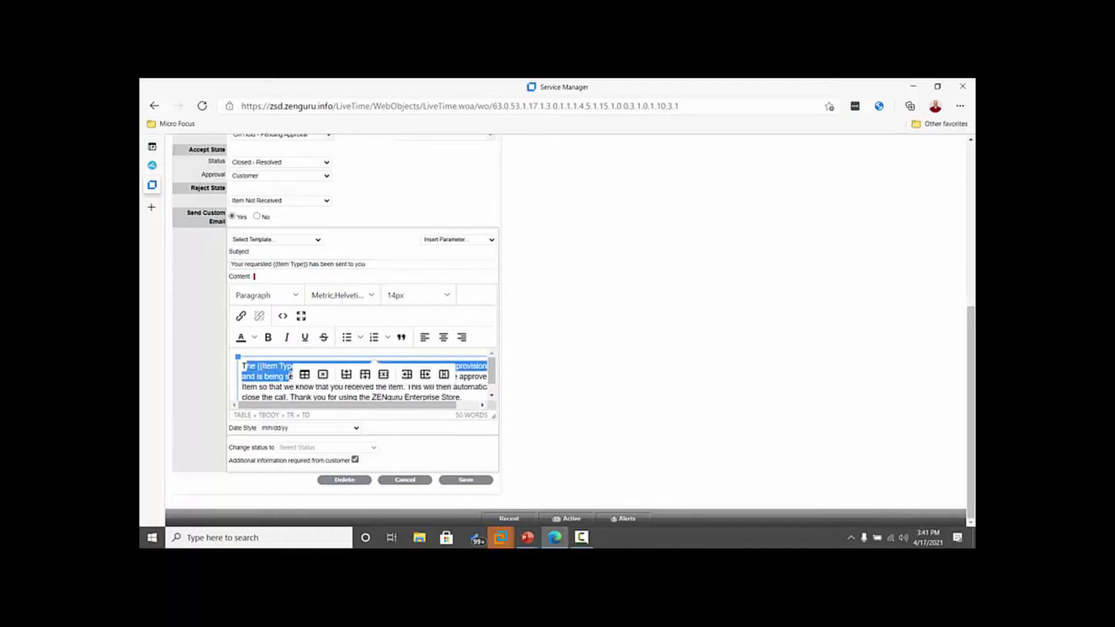
{"action": "left_click", "coordinate": [462, 397]}
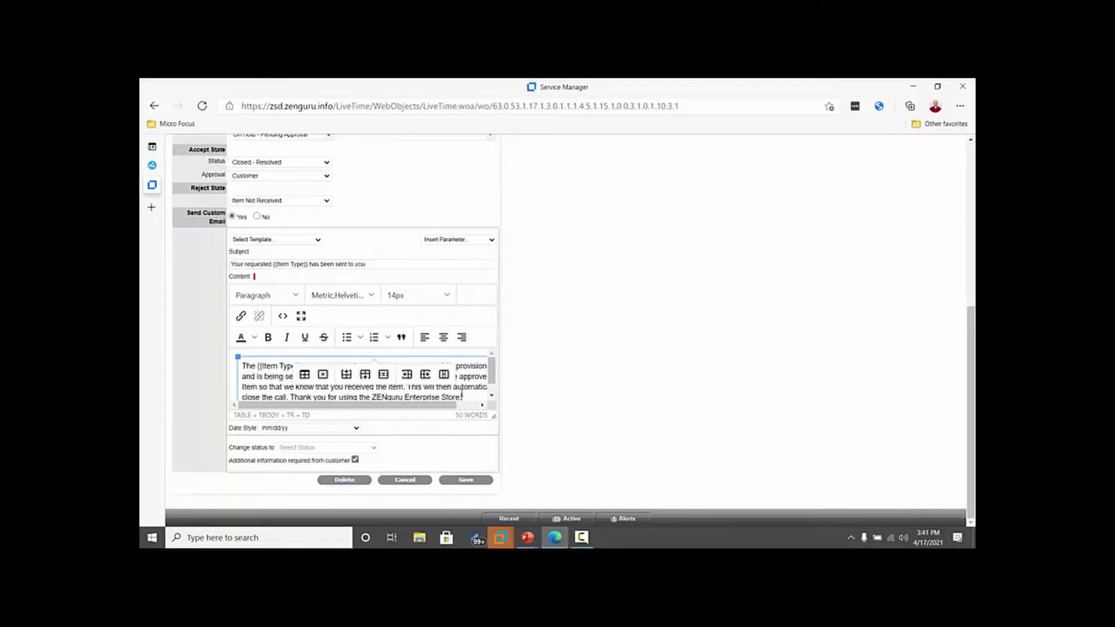
{"action": "left_click", "coordinate": [526, 376]}
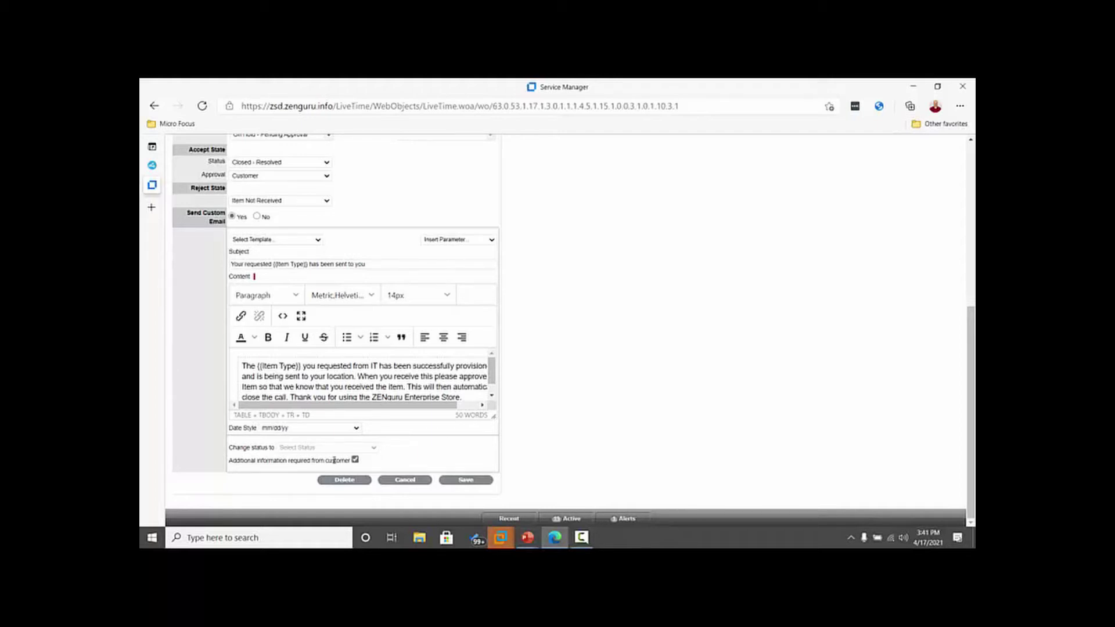
{"action": "left_click", "coordinate": [469, 482]}
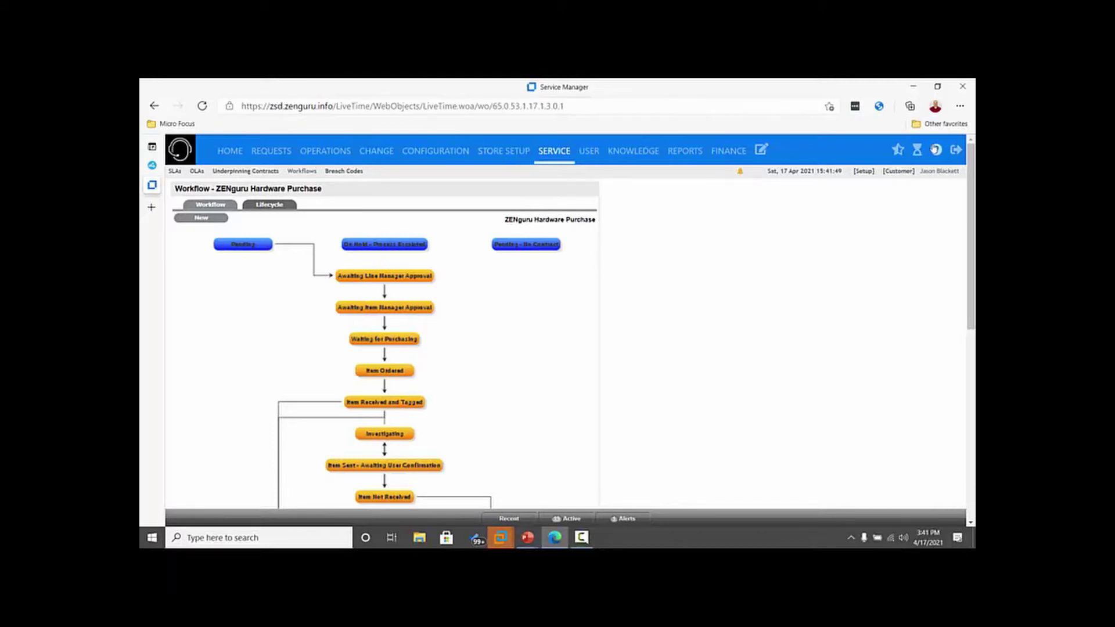
Step: In a new tab, log in to the zsd servicedesk self-service portal with the end user's credentials
{"action": "left_click", "coordinate": [152, 207]}
{"action": "type", "text": "https://z"}
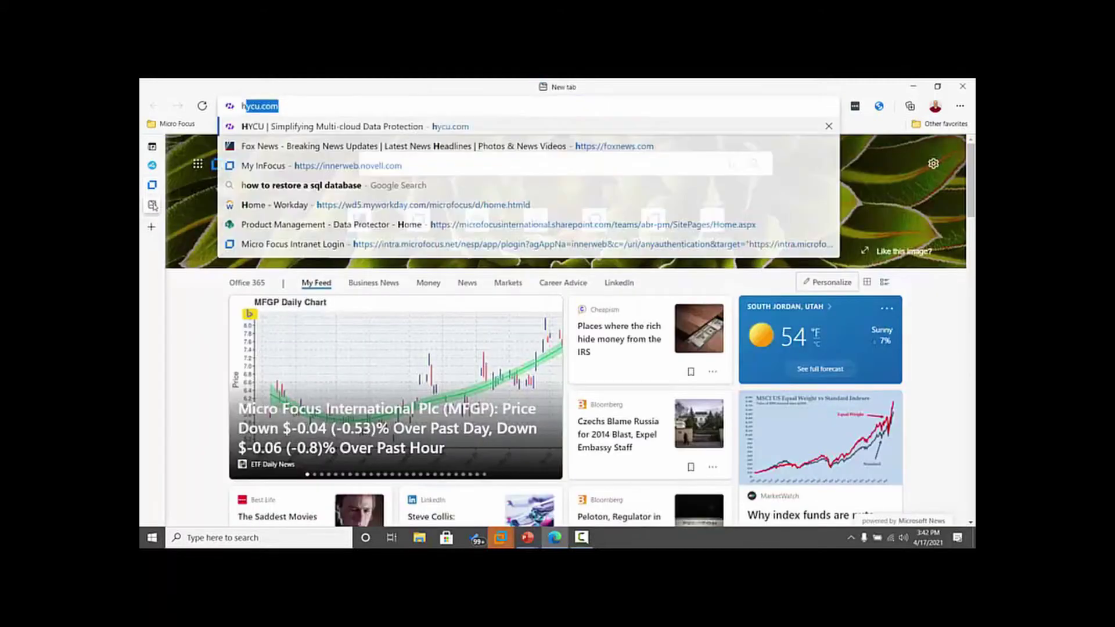
{"action": "type", "text": "sd"}
{"action": "key", "text": "Down"}
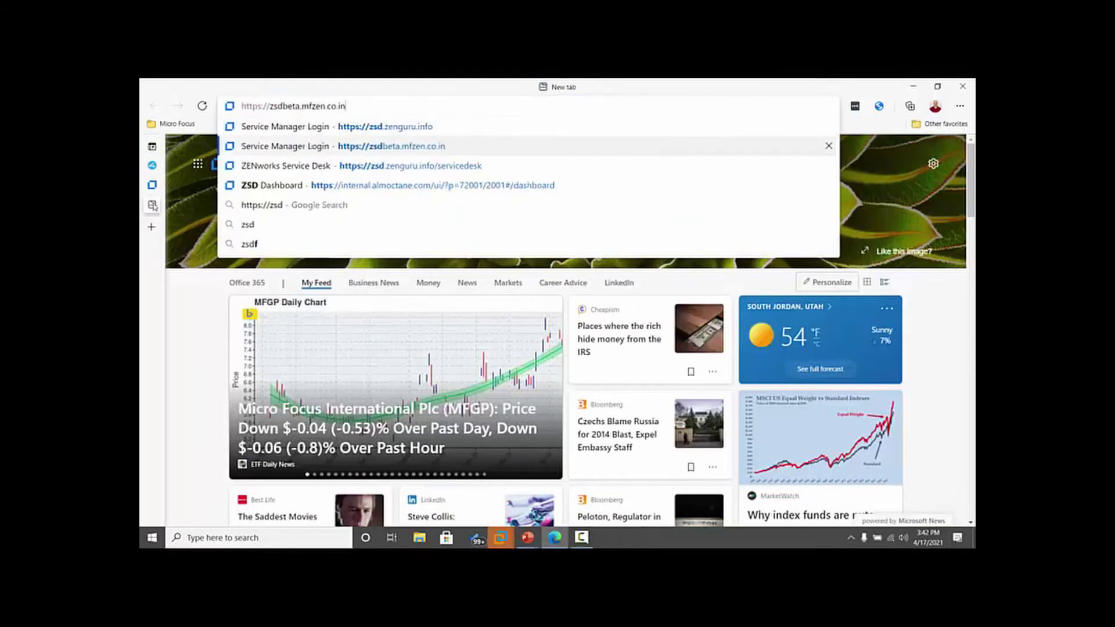
{"action": "key", "text": "Down"}
{"action": "key", "text": "Return"}
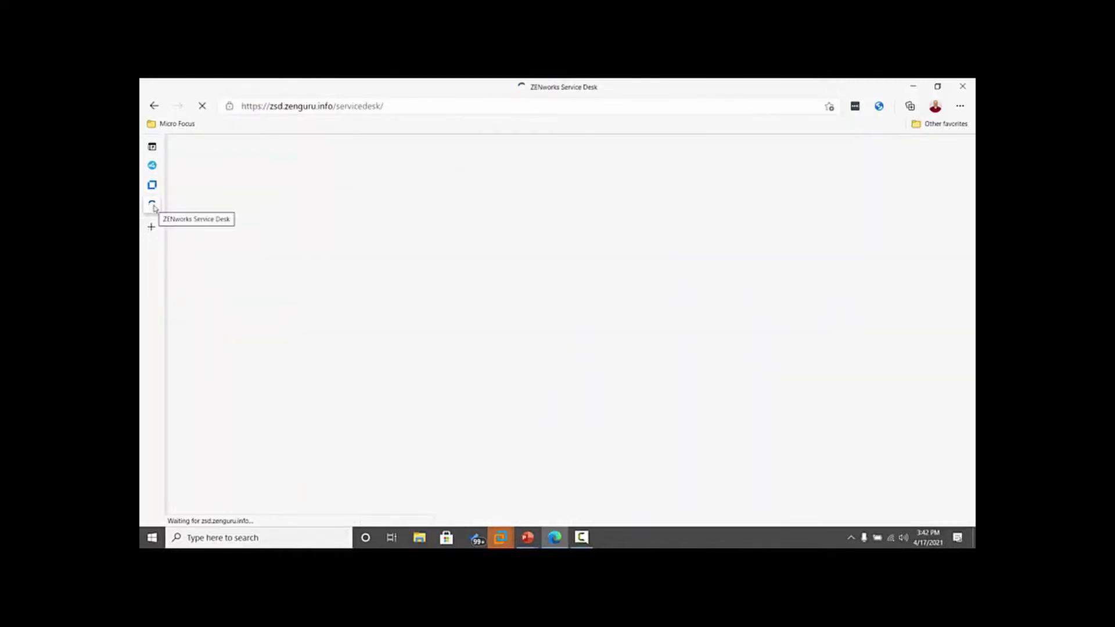
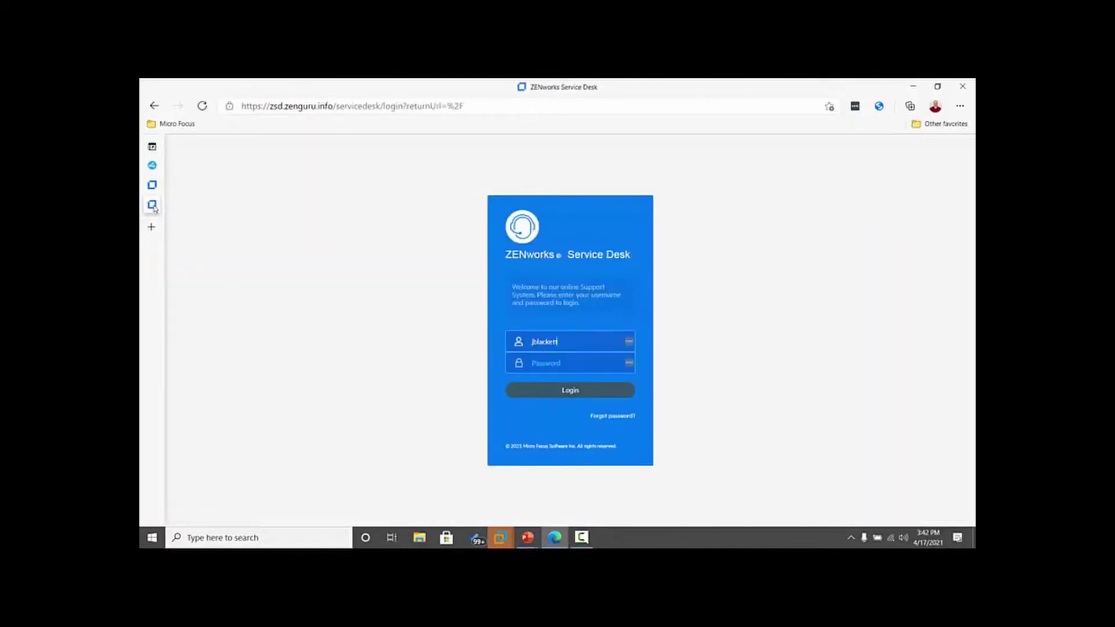
{"action": "key", "text": "Tab"}
{"action": "key", "text": "BackSpace"}
{"action": "key", "text": "BackSpace"}
{"action": "key", "text": "BackSpace"}
{"action": "key", "text": "BackSpace"}
{"action": "type", "text": "p"}
{"action": "key", "text": "Return"}
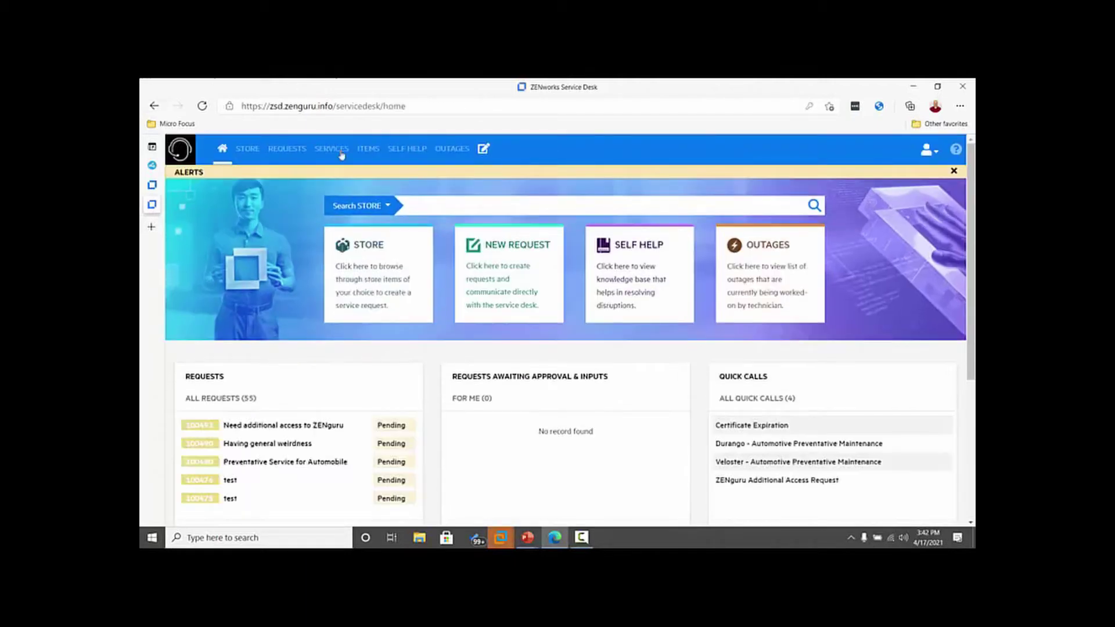
Step: Start a Galaxy S8 request from the Store and scroll through the request form
{"action": "left_click", "coordinate": [247, 150]}
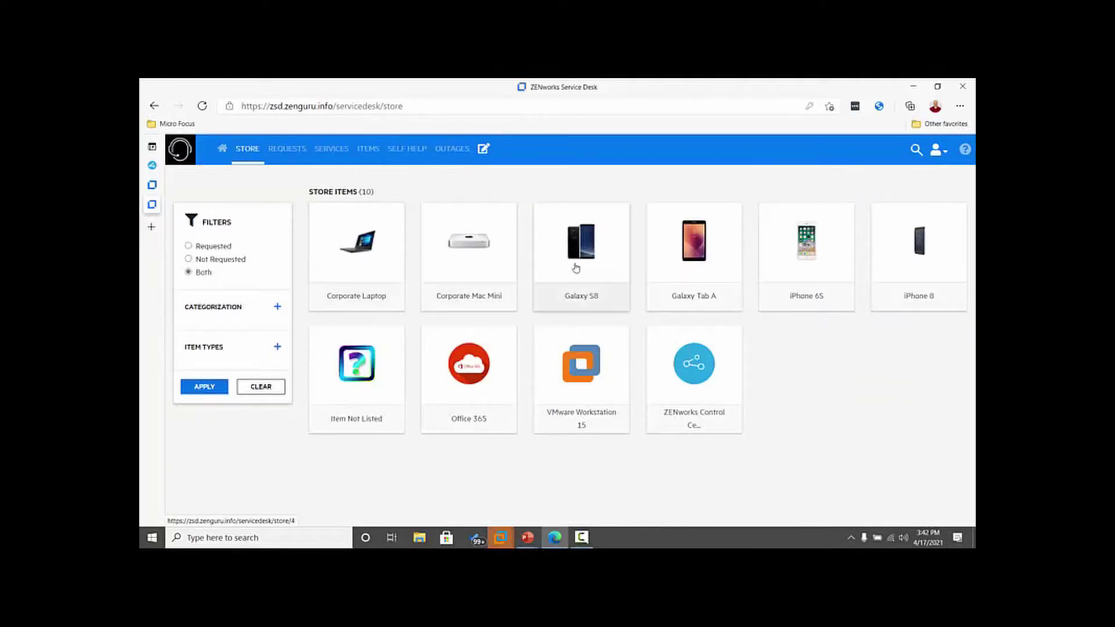
{"action": "left_click", "coordinate": [585, 260]}
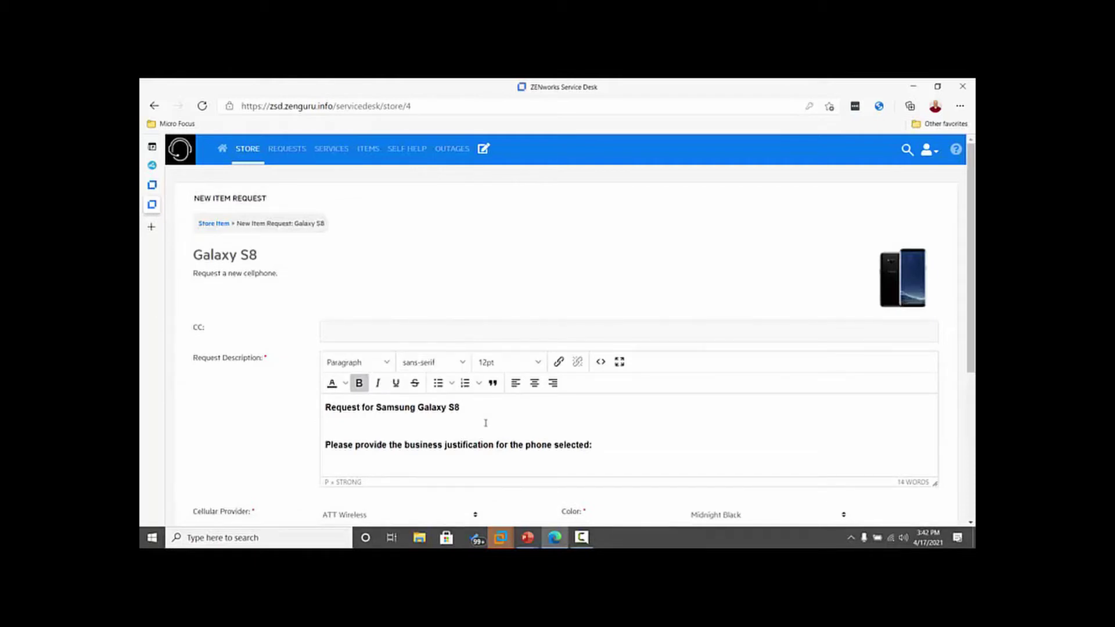
{"action": "scroll", "coordinate": [486, 422], "scroll_direction": "down", "scroll_amount": 3}
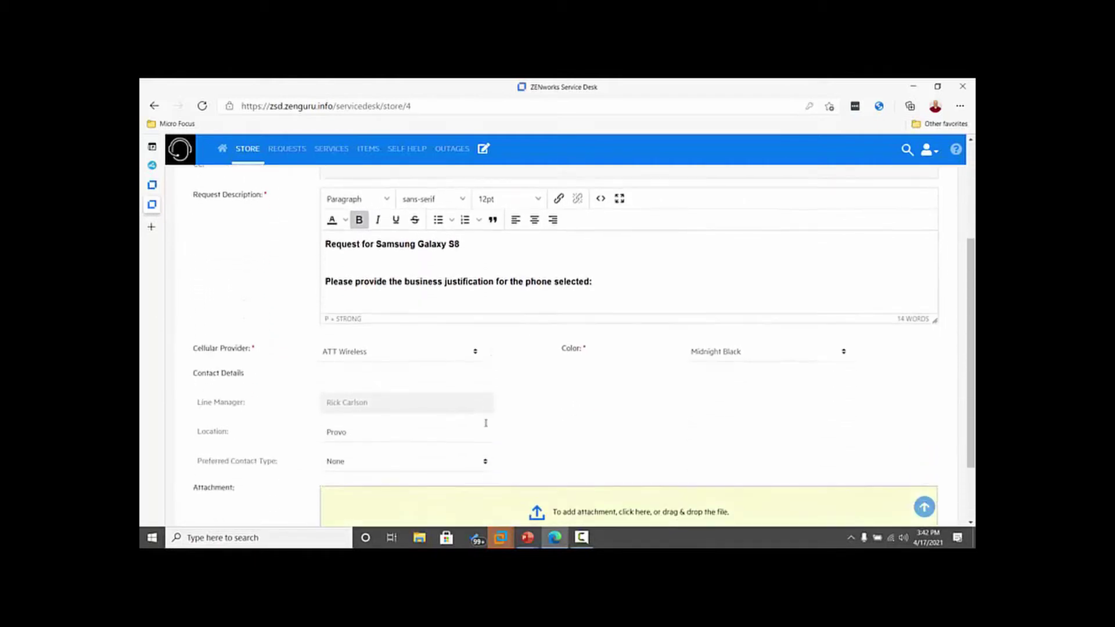
{"action": "scroll", "coordinate": [485, 423], "scroll_direction": "down", "scroll_amount": 1}
{"action": "scroll", "coordinate": [486, 424], "scroll_direction": "down", "scroll_amount": 1}
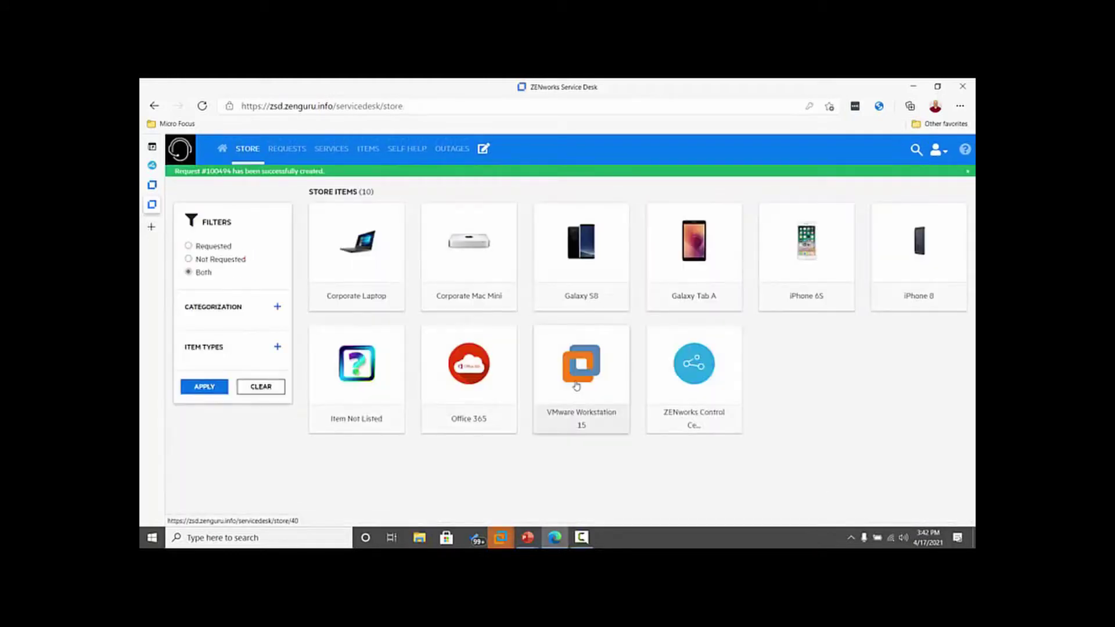
Step: Sign in to the servicedesk portal as the line manager in a private browser window
{"action": "left_click", "coordinate": [296, 156]}
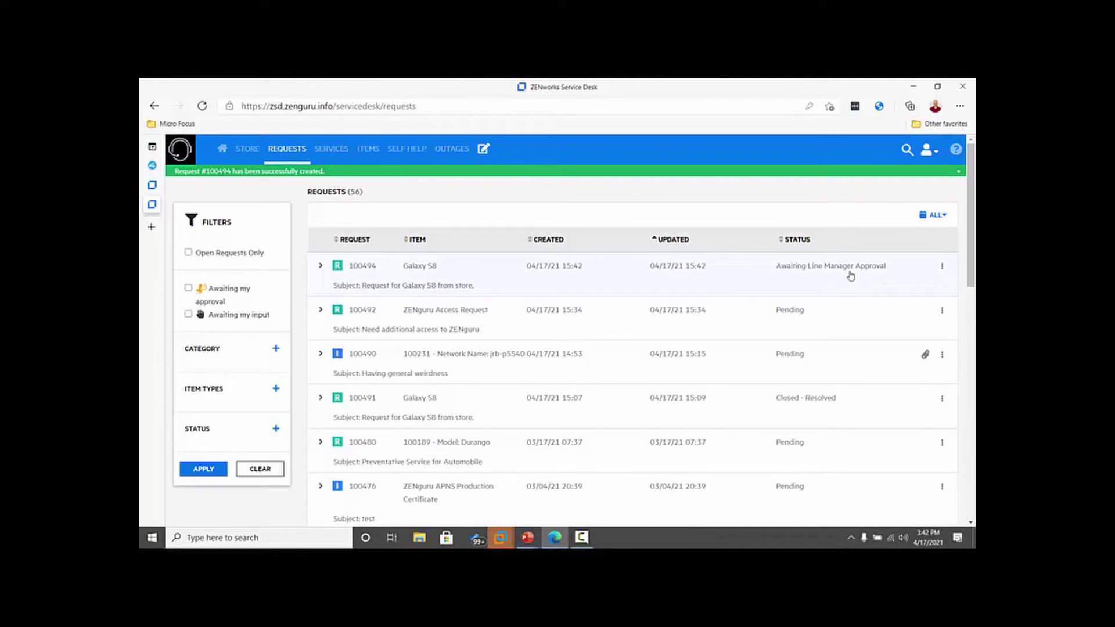
{"action": "left_click", "coordinate": [960, 106]}
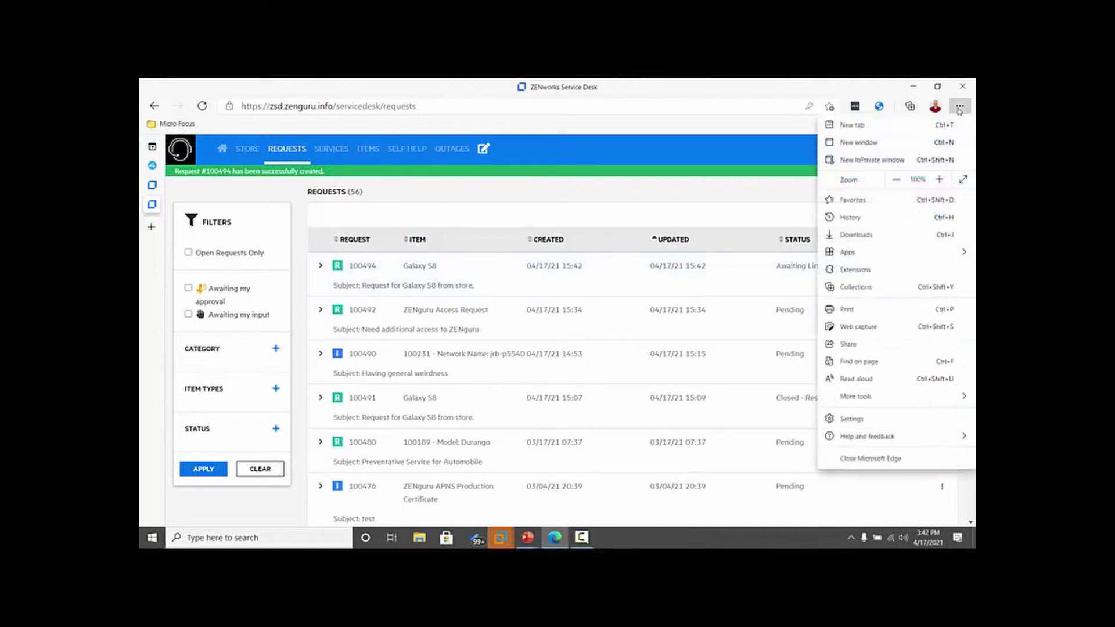
{"action": "left_click", "coordinate": [897, 157]}
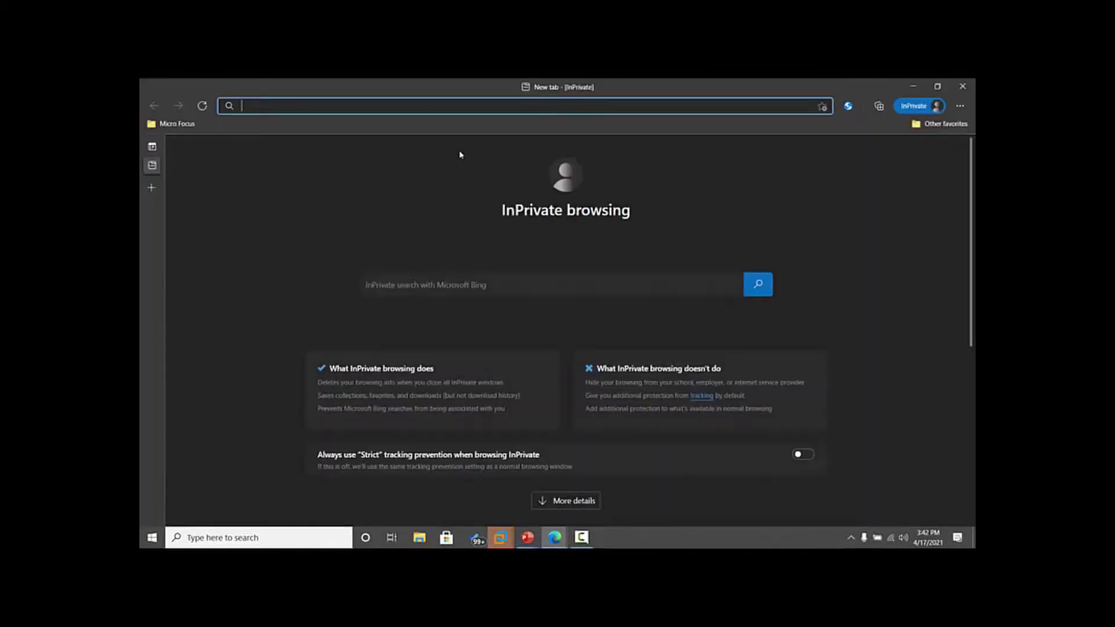
{"action": "type", "text": "zsd."}
{"action": "key", "text": "Return"}
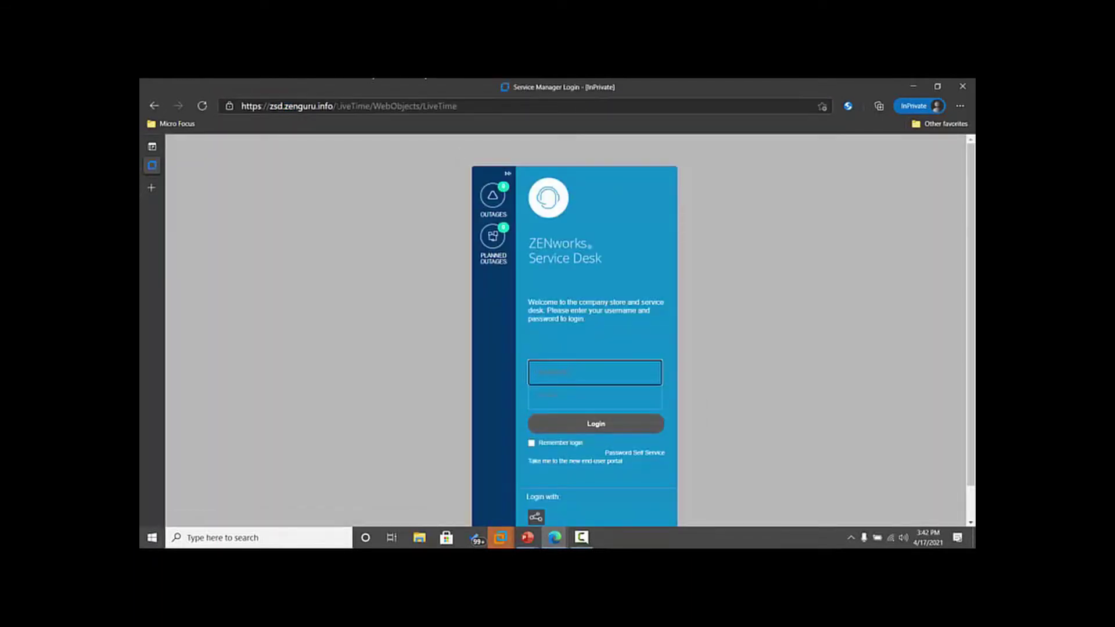
{"action": "left_click_drag", "start_coordinate": [336, 106], "coordinate": [494, 107]}
{"action": "type", "text": "ser"}
{"action": "key", "text": "Return"}
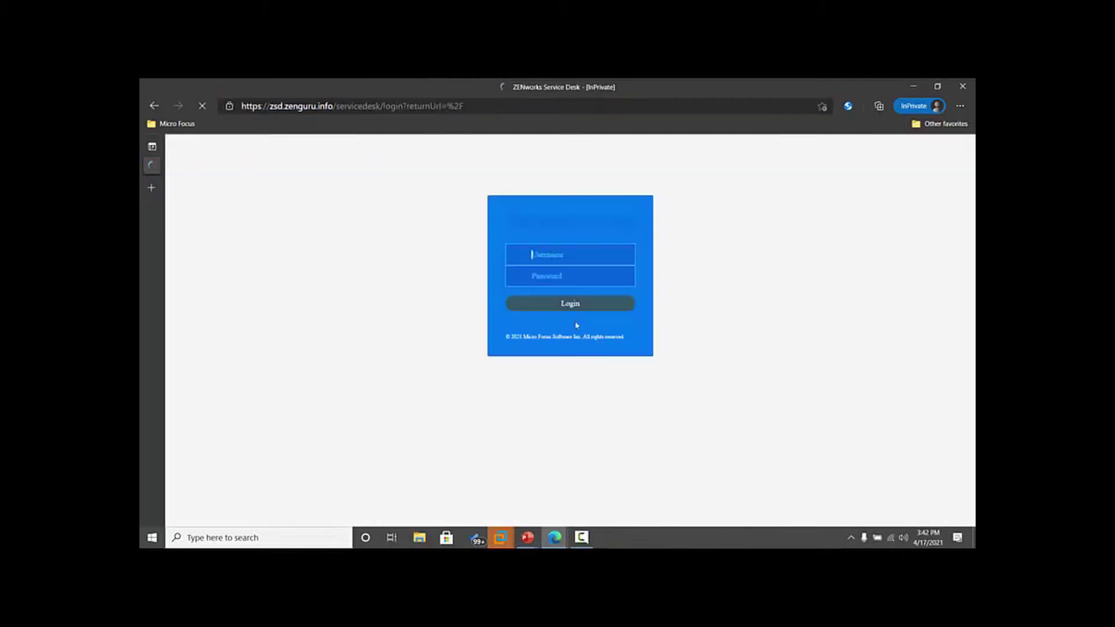
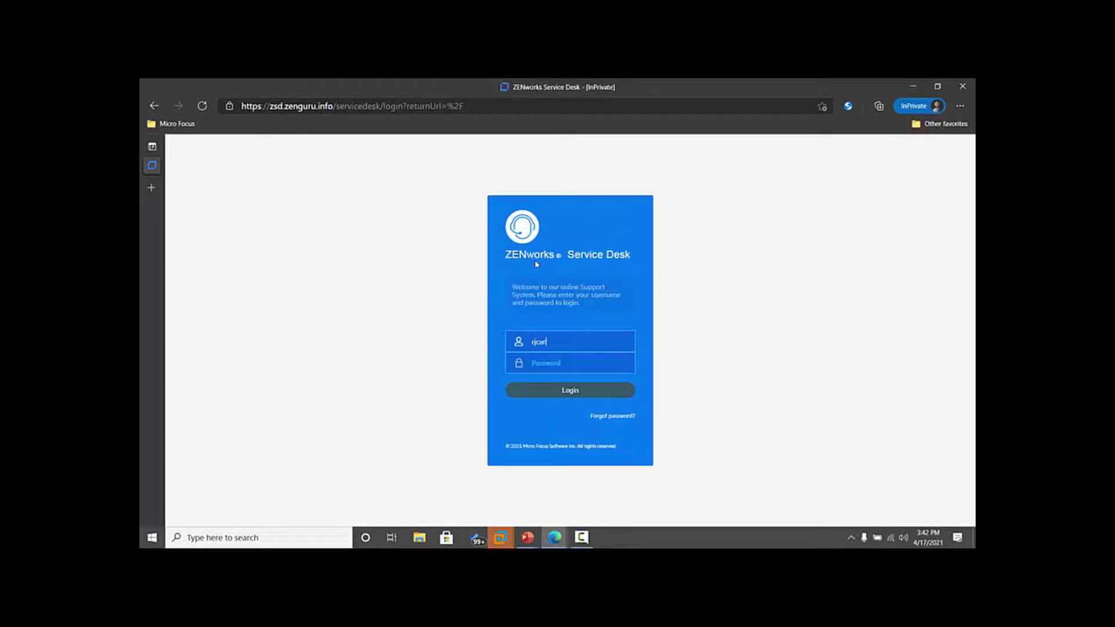
{"action": "type", "text": "*"}
{"action": "key", "text": "Return"}
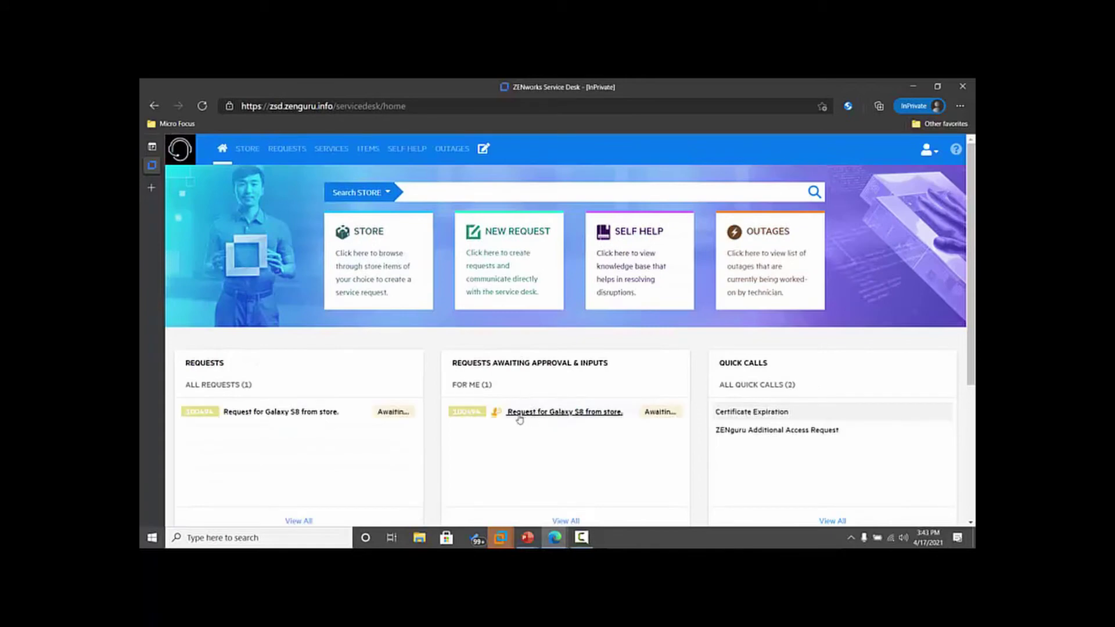
Step: Approve the Galaxy S8 request with the note 'Yep approved.'
{"action": "left_click", "coordinate": [527, 414]}
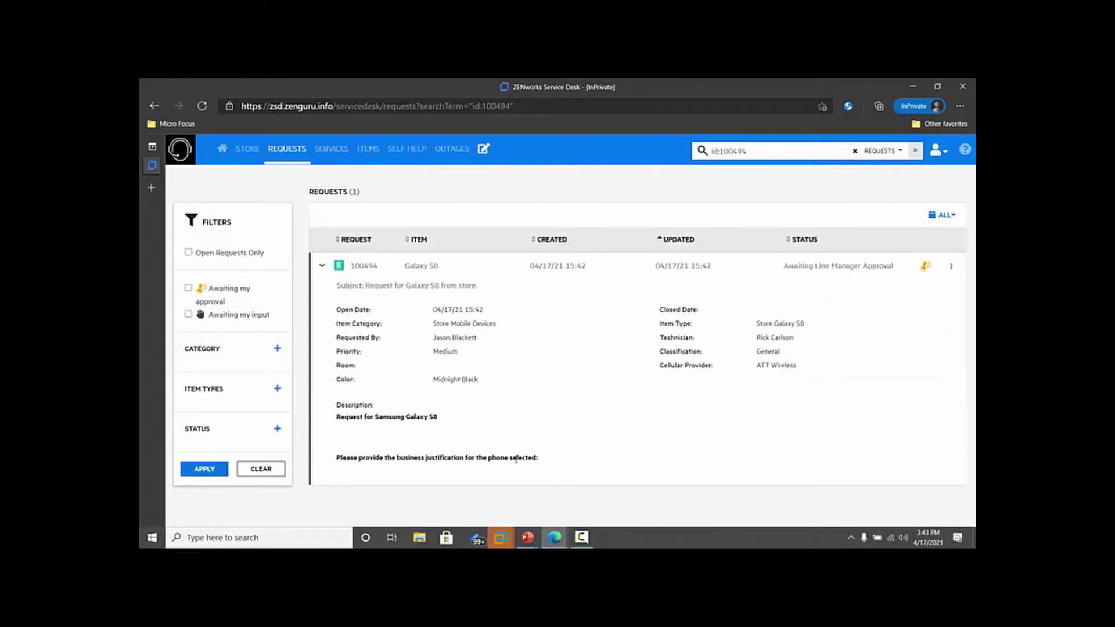
{"action": "left_click", "coordinate": [951, 269]}
{"action": "left_click", "coordinate": [929, 284]}
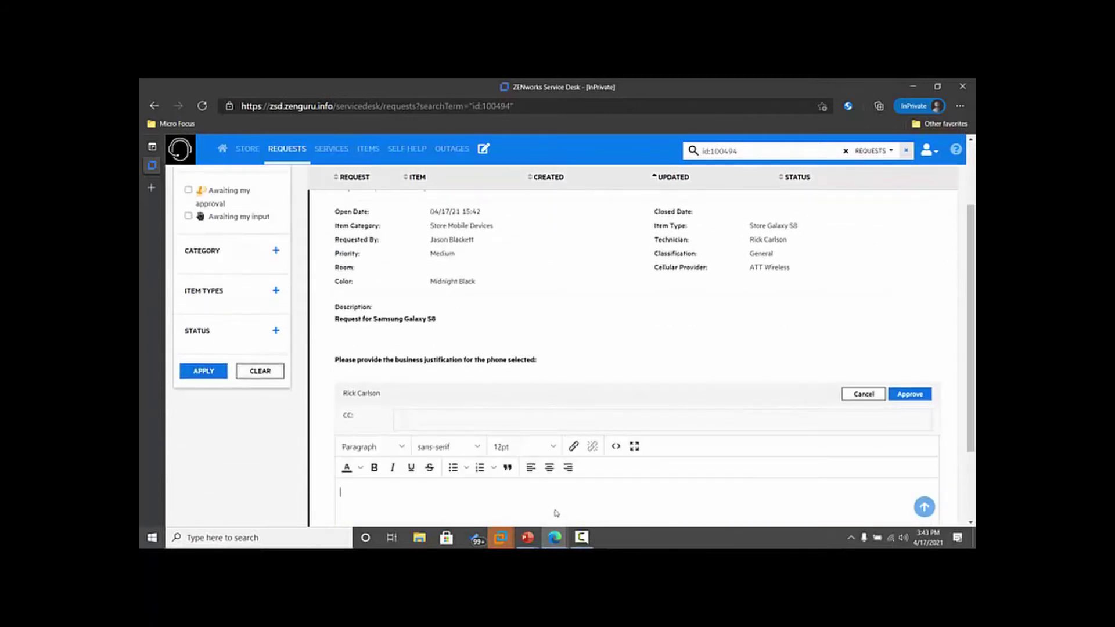
{"action": "type", "text": "Yep approved."}
{"action": "left_click", "coordinate": [910, 395]}
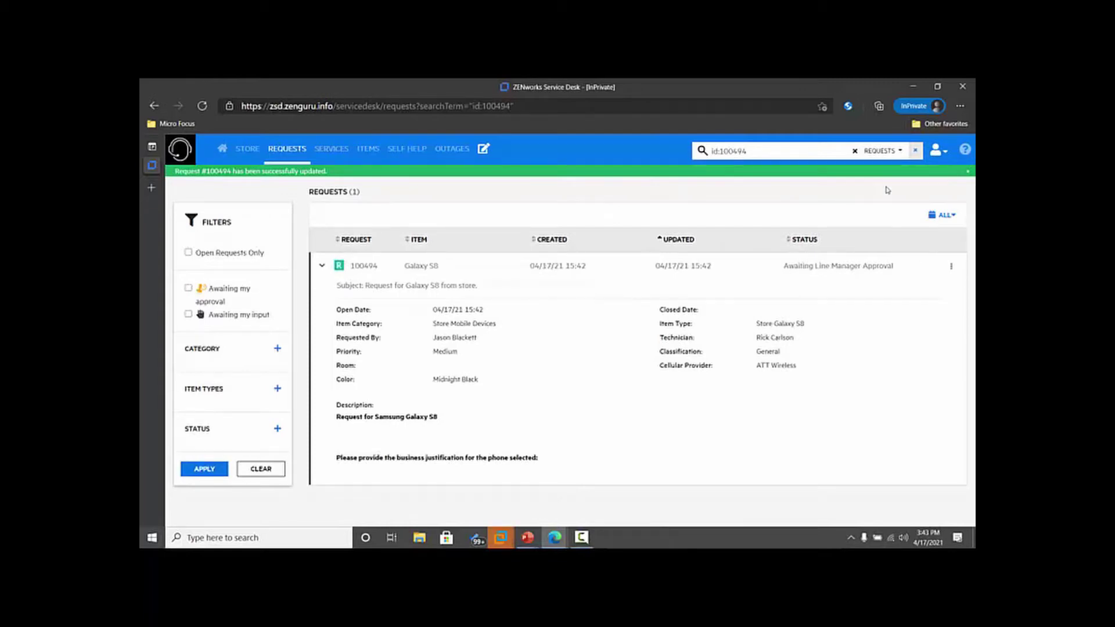
Step: Approve the Galaxy S8 request with the note 'Confirmed that the employee last got a new phone in 2018. Approved for purchasing.'
{"action": "left_click", "coordinate": [961, 92]}
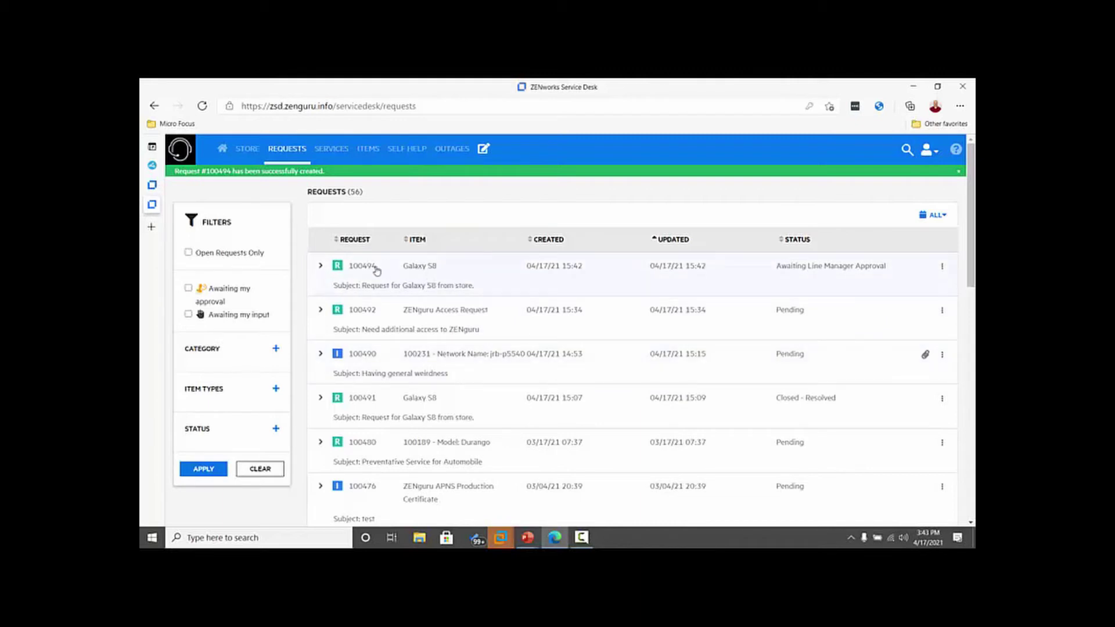
{"action": "left_click", "coordinate": [298, 150]}
{"action": "left_click", "coordinate": [941, 268]}
{"action": "left_click", "coordinate": [910, 299]}
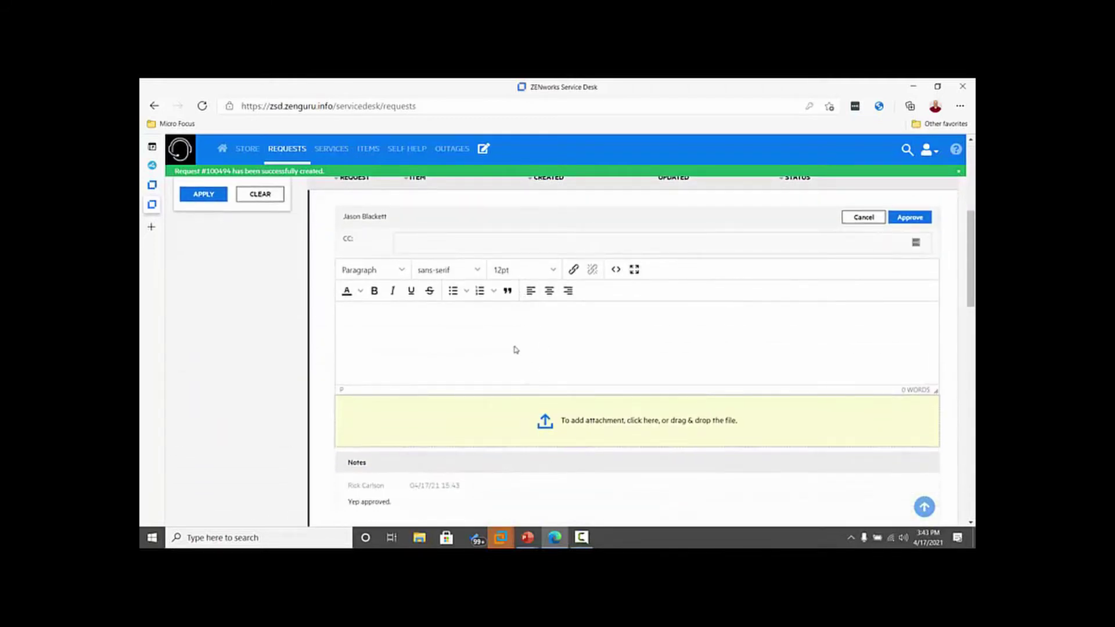
{"action": "type", "text": "Confirmed that "}
{"action": "type", "text": "the mepl"}
{"action": "key", "text": "BackSpace"}
{"action": "key", "text": "BackSpace"}
{"action": "key", "text": "BackSpace"}
{"action": "type", "text": "employee last"}
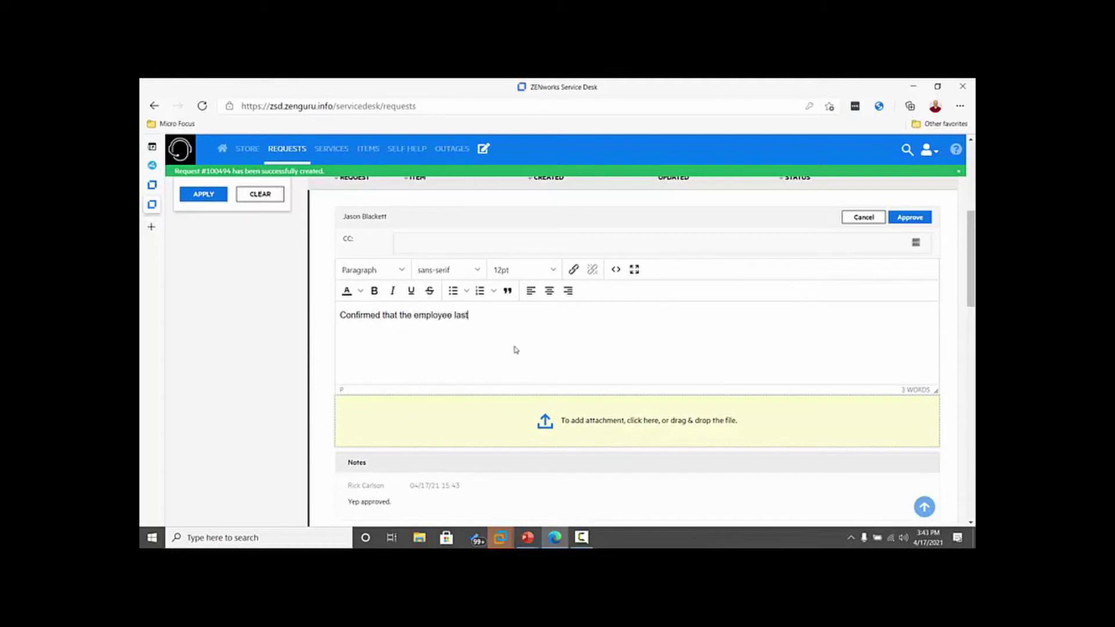
{"action": "type", "text": " got a new phone in 20"}
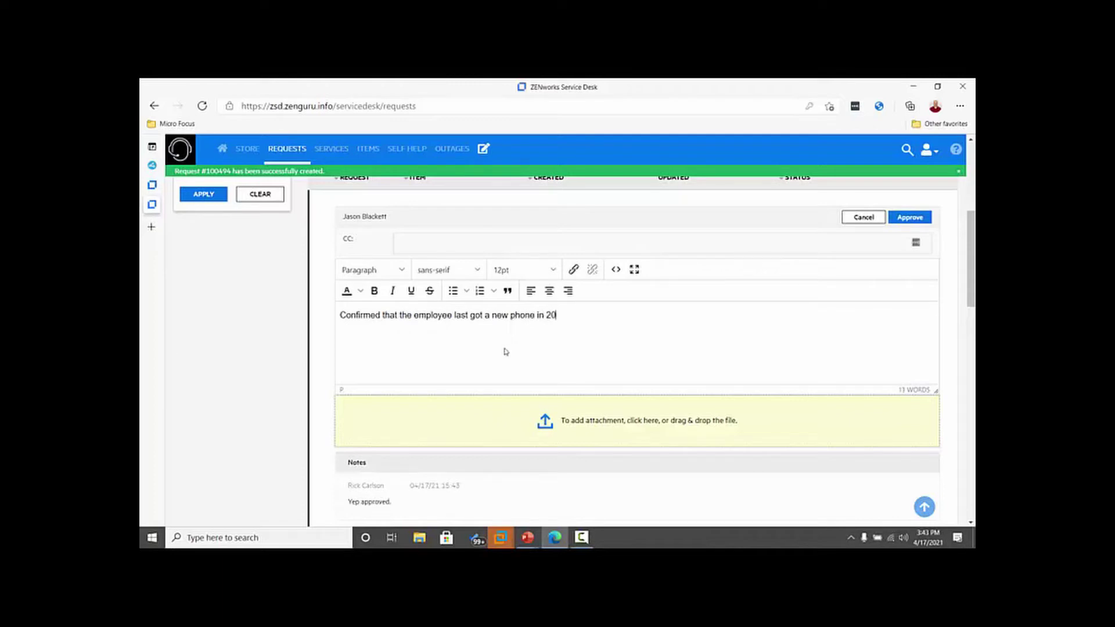
{"action": "type", "text": "18. Approved for purchasing."}
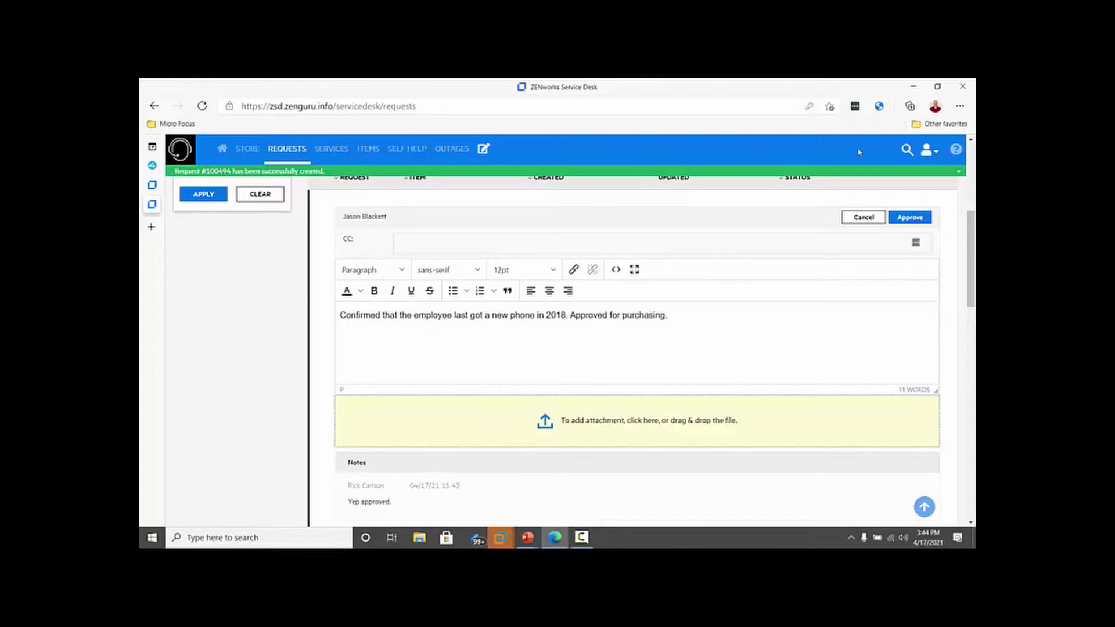
{"action": "left_click", "coordinate": [910, 217]}
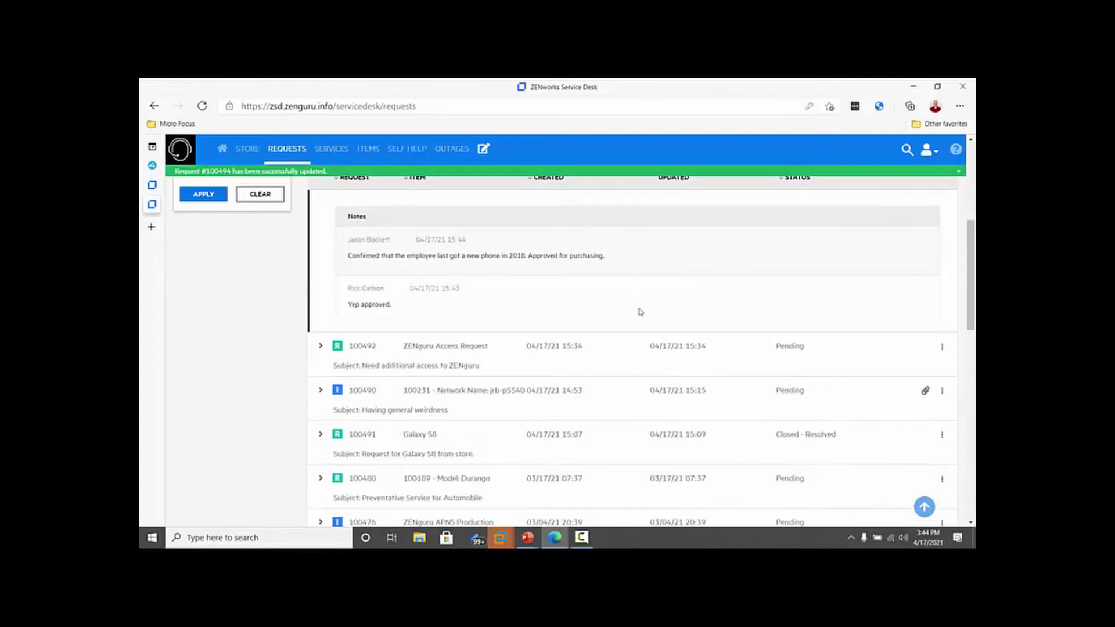
{"action": "scroll", "coordinate": [633, 366], "scroll_direction": "up", "scroll_amount": 5}
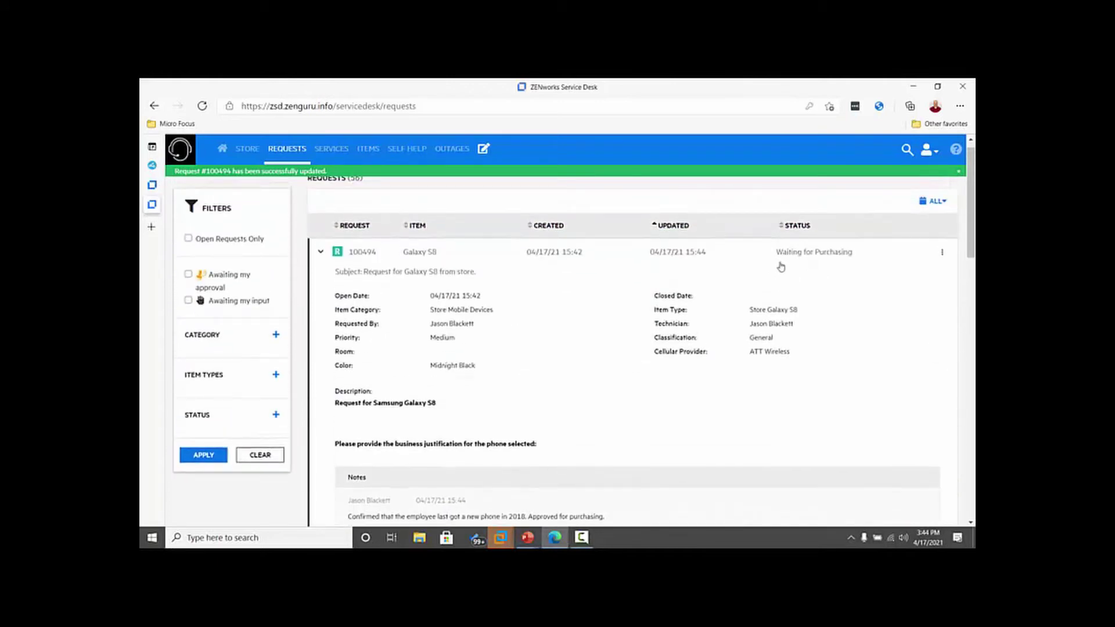
Step: Open the Galaxy S8 request from Requests in the Service Manager console and scroll to its General section
{"action": "left_click", "coordinate": [152, 185]}
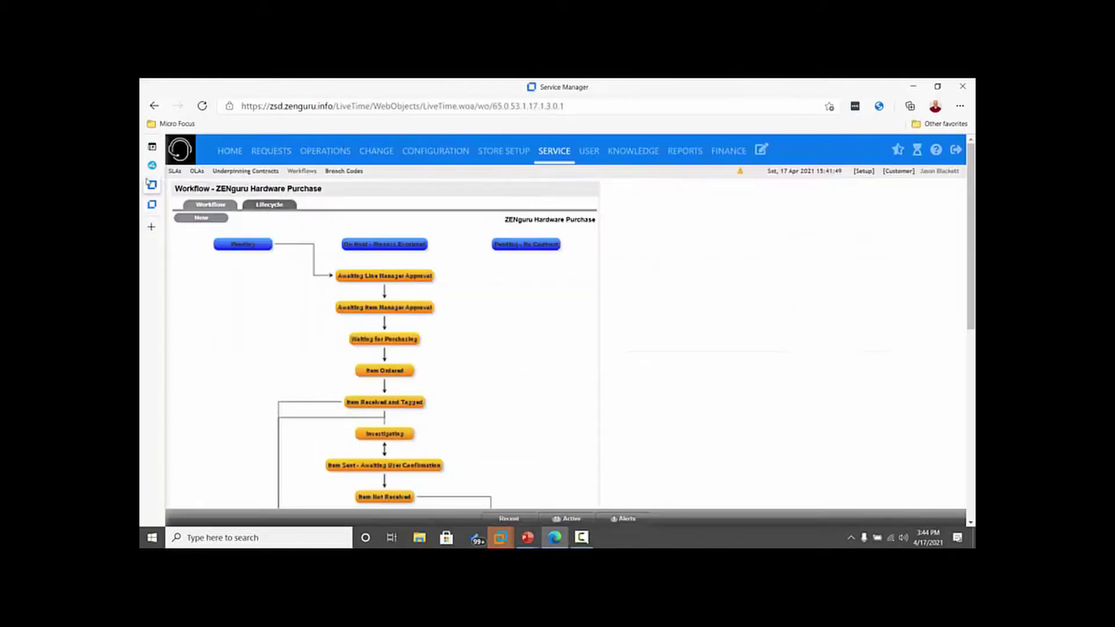
{"action": "left_click", "coordinate": [271, 152]}
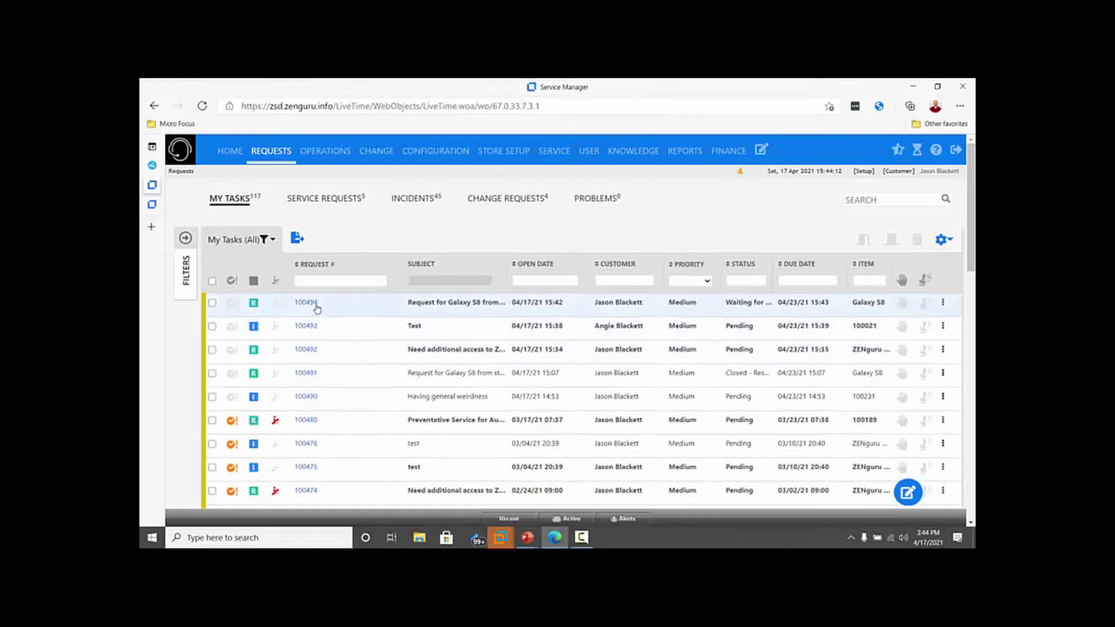
{"action": "left_click", "coordinate": [306, 302]}
{"action": "scroll", "coordinate": [565, 382], "scroll_direction": "down", "scroll_amount": 2}
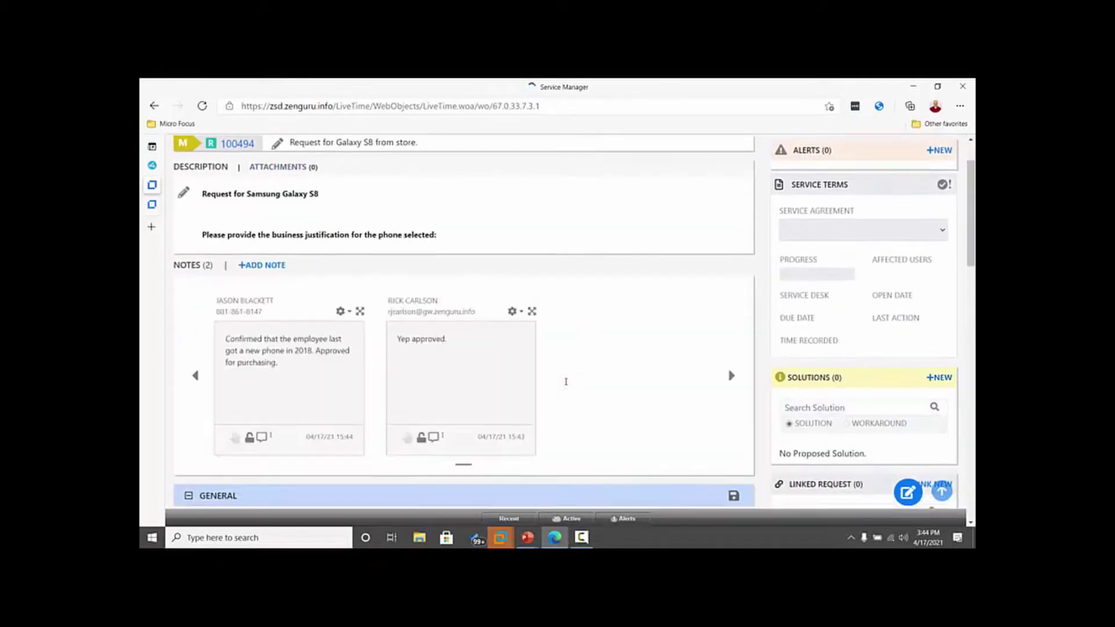
{"action": "scroll", "coordinate": [566, 381], "scroll_direction": "down", "scroll_amount": 2}
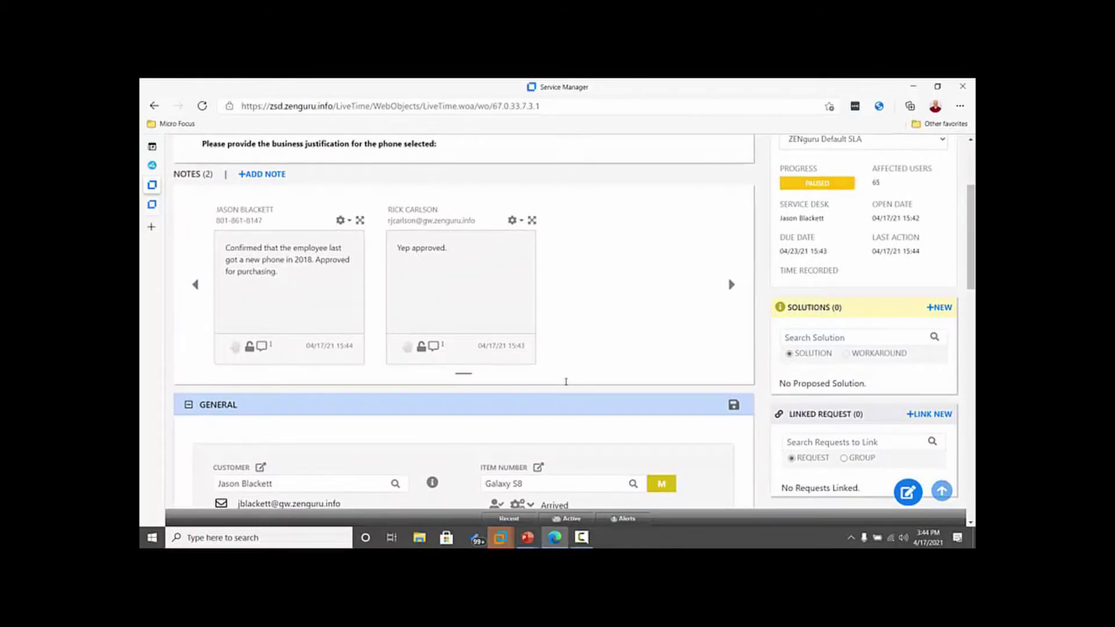
{"action": "scroll", "coordinate": [566, 382], "scroll_direction": "down", "scroll_amount": 5}
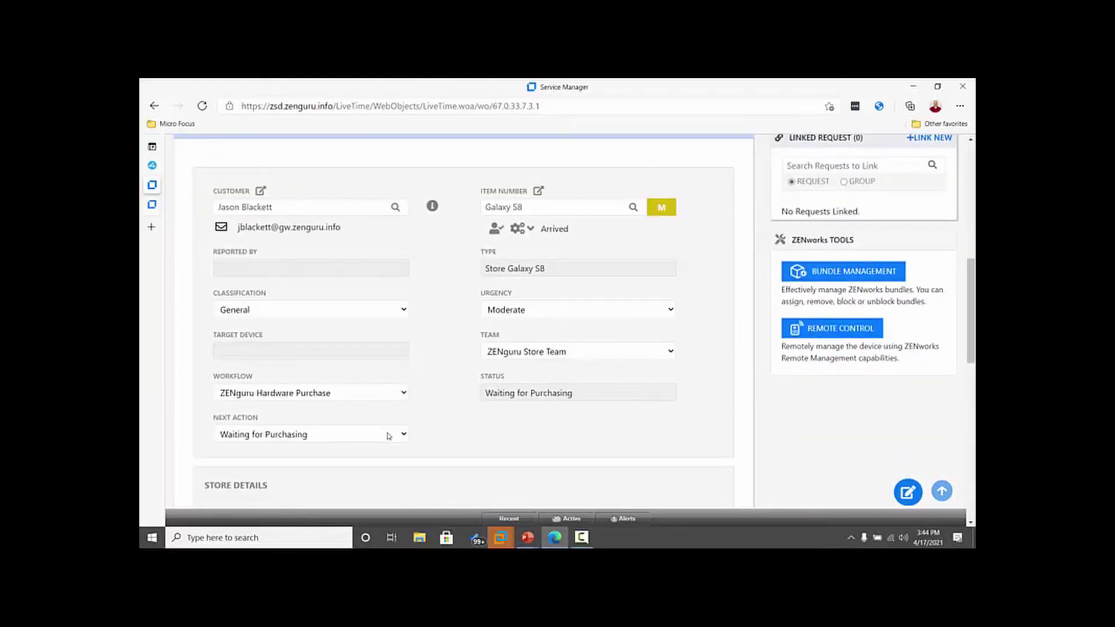
Step: Set the request's next action to Item Ordered and save
{"action": "left_click", "coordinate": [389, 435]}
{"action": "left_click", "coordinate": [336, 448]}
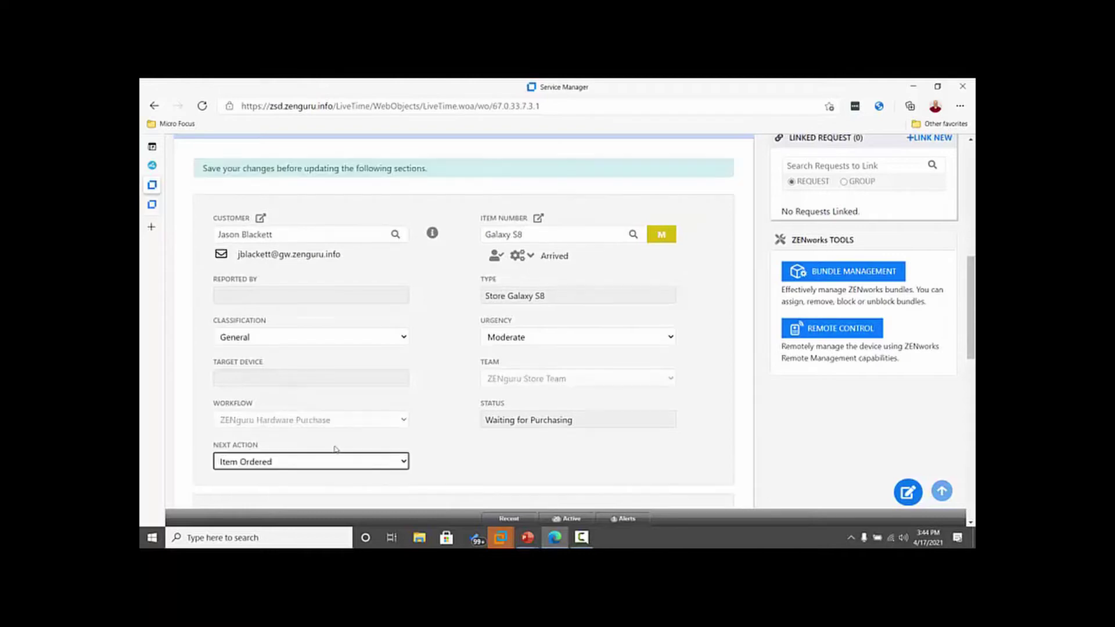
{"action": "scroll", "coordinate": [443, 433], "scroll_direction": "up", "scroll_amount": 1}
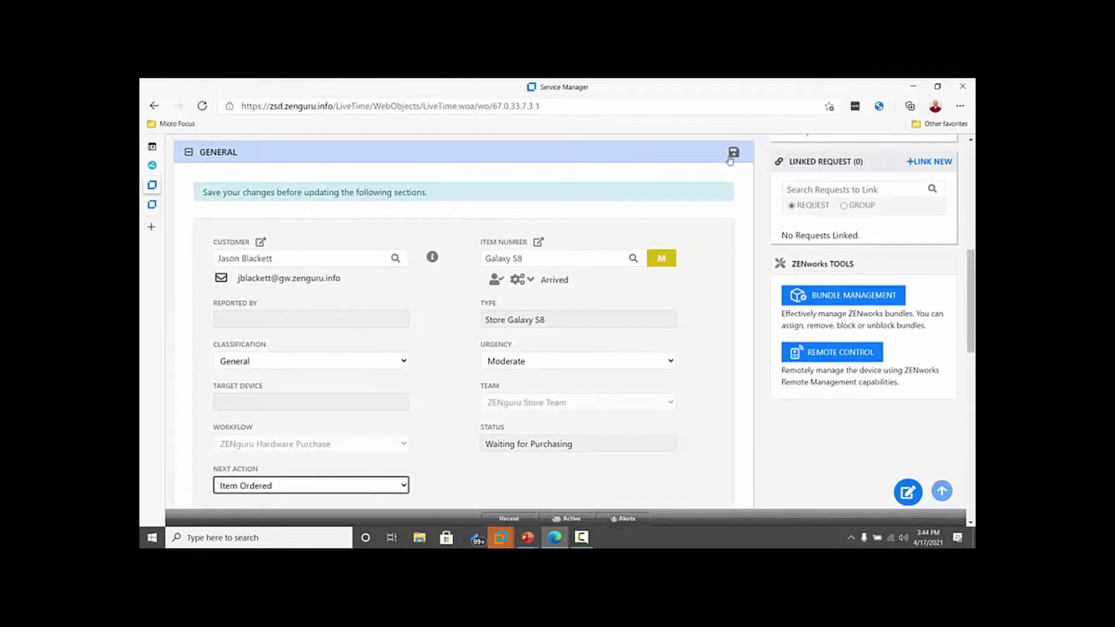
{"action": "left_click", "coordinate": [731, 155]}
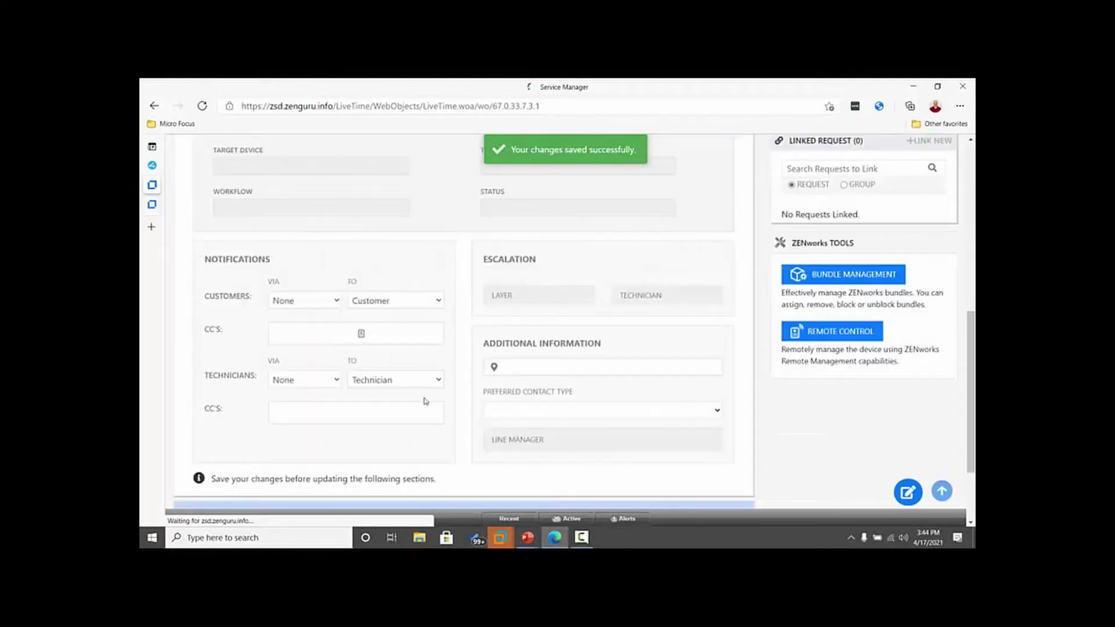
Step: Advance the request's next action to Item Received and Tagged and save
{"action": "scroll", "coordinate": [426, 400], "scroll_direction": "up", "scroll_amount": 3}
{"action": "scroll", "coordinate": [426, 401], "scroll_direction": "up", "scroll_amount": 2}
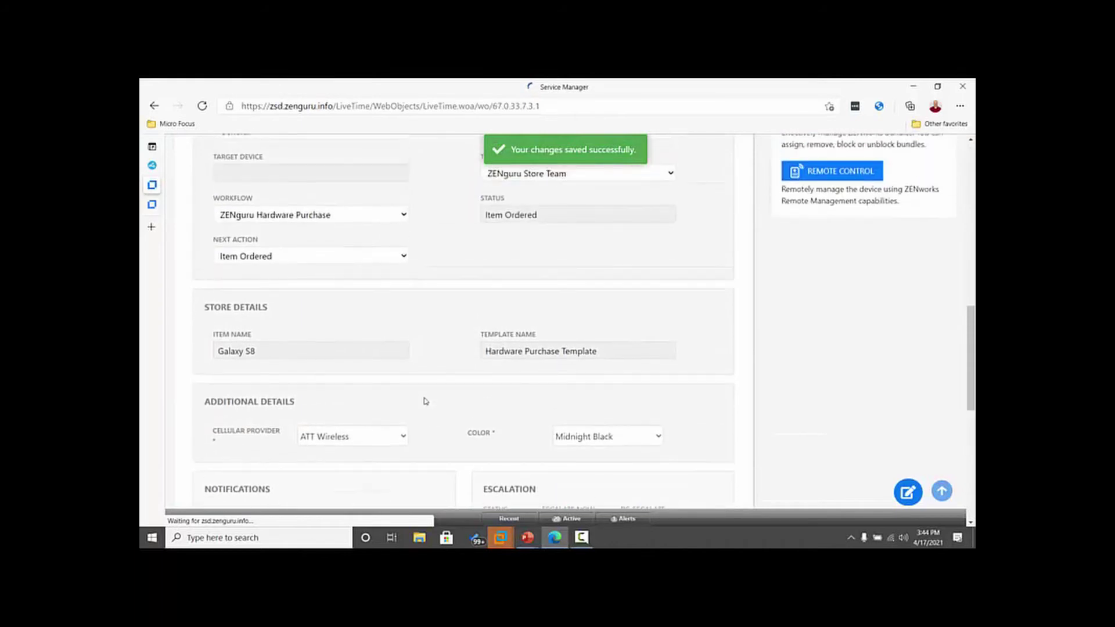
{"action": "left_click", "coordinate": [361, 258]}
{"action": "left_click", "coordinate": [341, 284]}
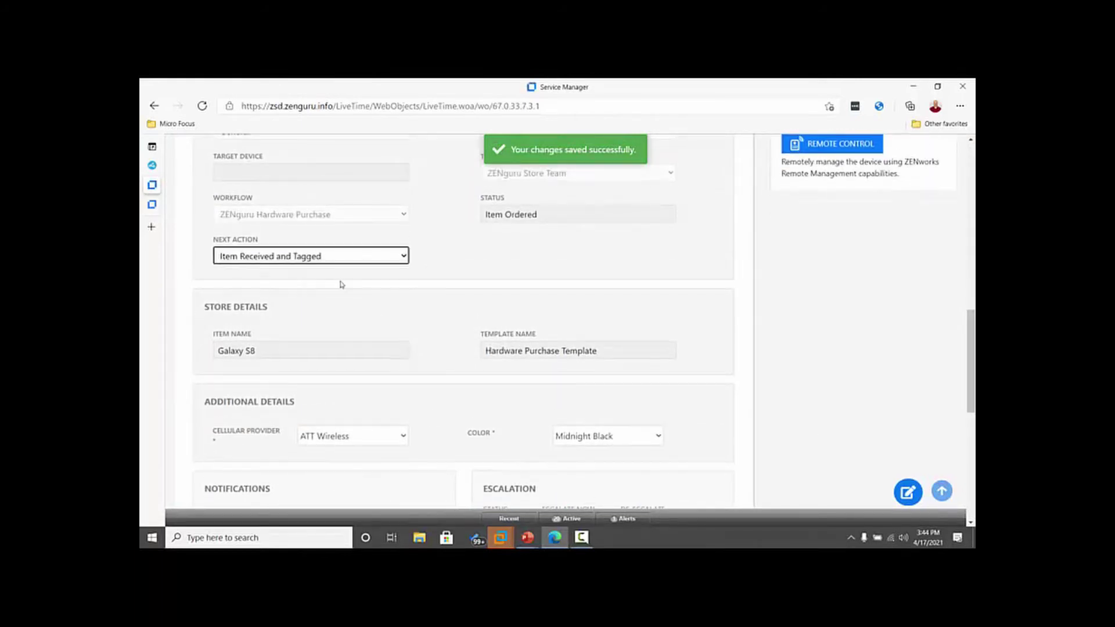
{"action": "scroll", "coordinate": [563, 262], "scroll_direction": "up", "scroll_amount": 3}
{"action": "scroll", "coordinate": [565, 264], "scroll_direction": "up", "scroll_amount": 2}
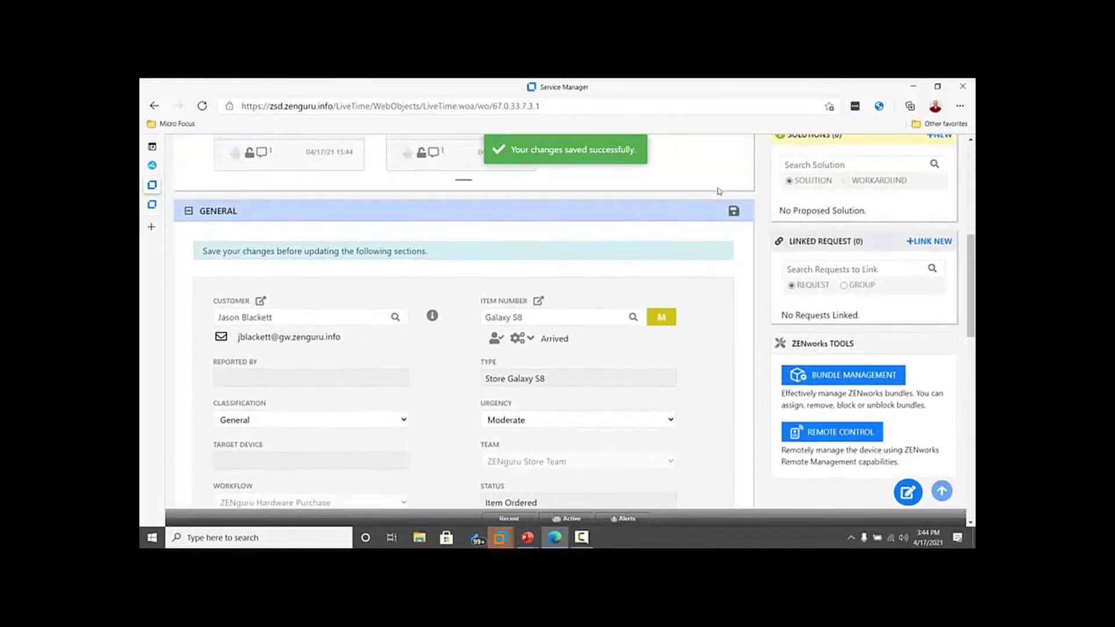
{"action": "left_click", "coordinate": [736, 211]}
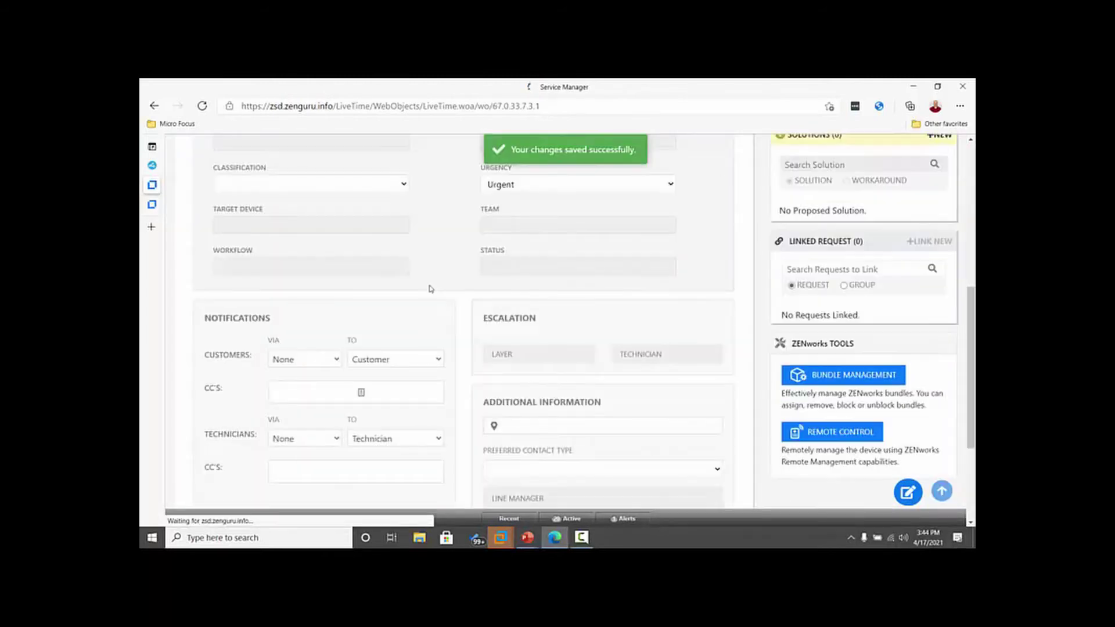
Step: Advance the request's next action to Item Sent - Awaiting User Confirmation and save
{"action": "scroll", "coordinate": [431, 285], "scroll_direction": "up", "scroll_amount": 4}
{"action": "mouse_move", "coordinate": [431, 285]}
{"action": "scroll", "coordinate": [430, 288], "scroll_direction": "down", "scroll_amount": 2}
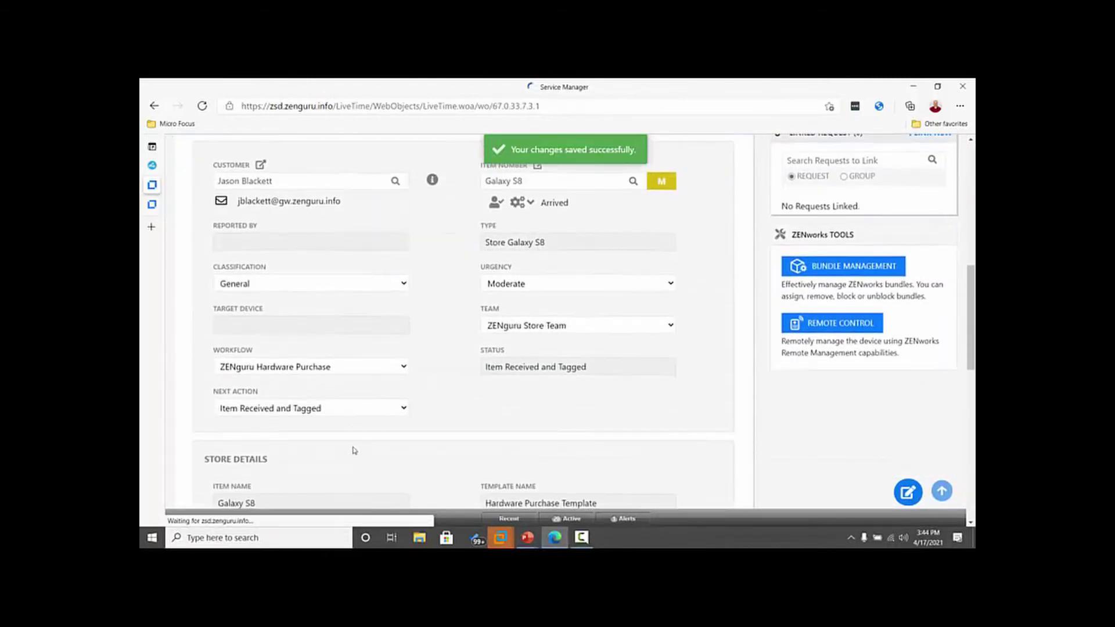
{"action": "left_click", "coordinate": [345, 410]}
{"action": "left_click", "coordinate": [337, 436]}
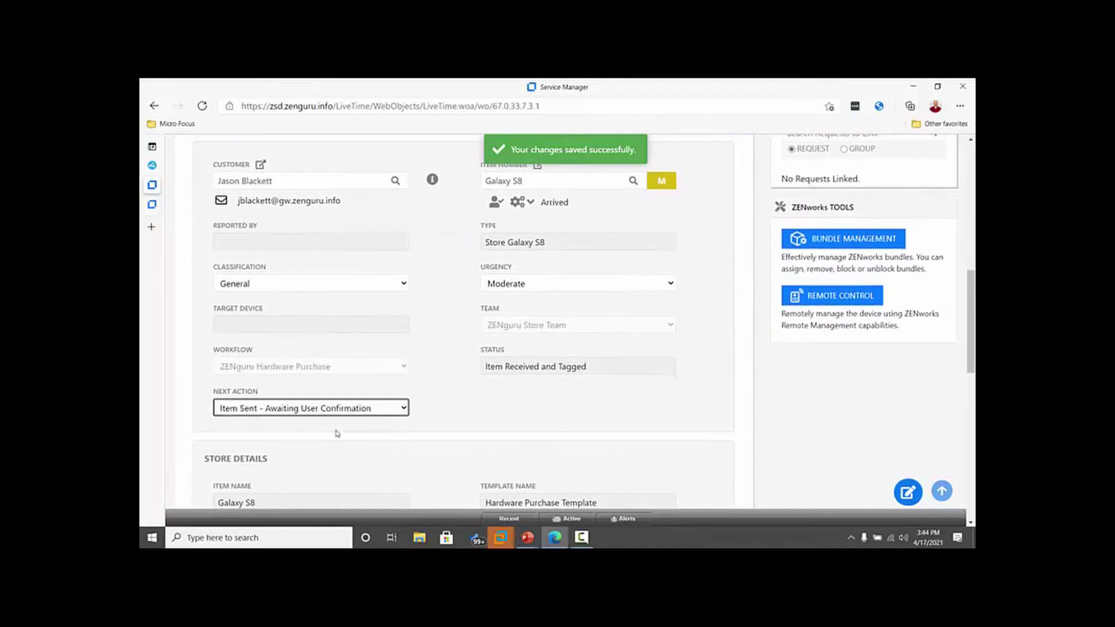
{"action": "scroll", "coordinate": [701, 276], "scroll_direction": "up", "scroll_amount": 3}
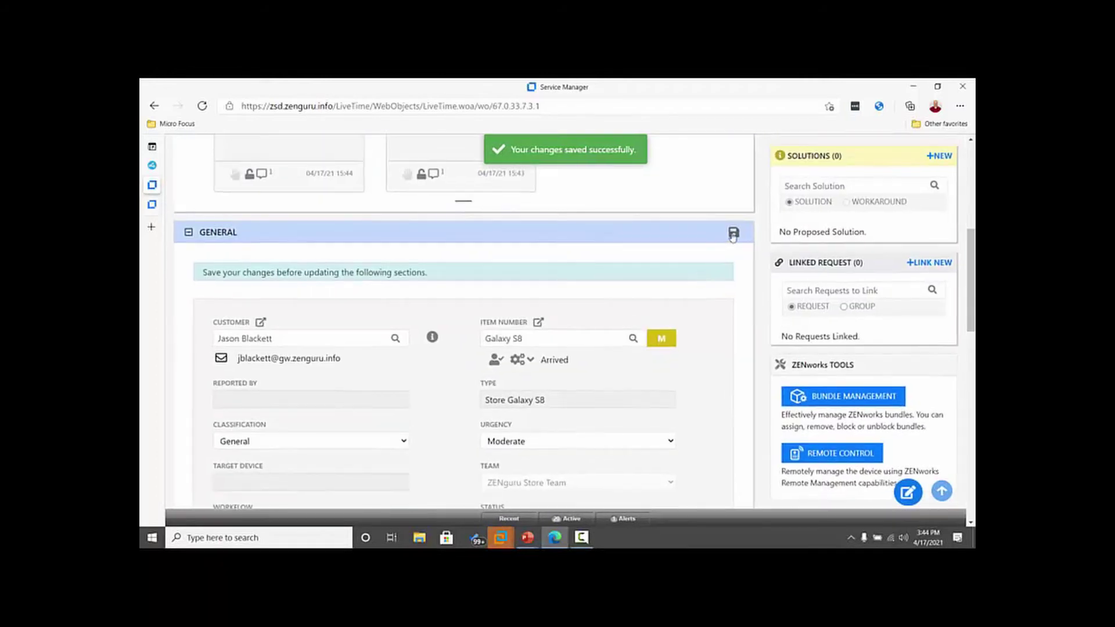
{"action": "left_click", "coordinate": [733, 233]}
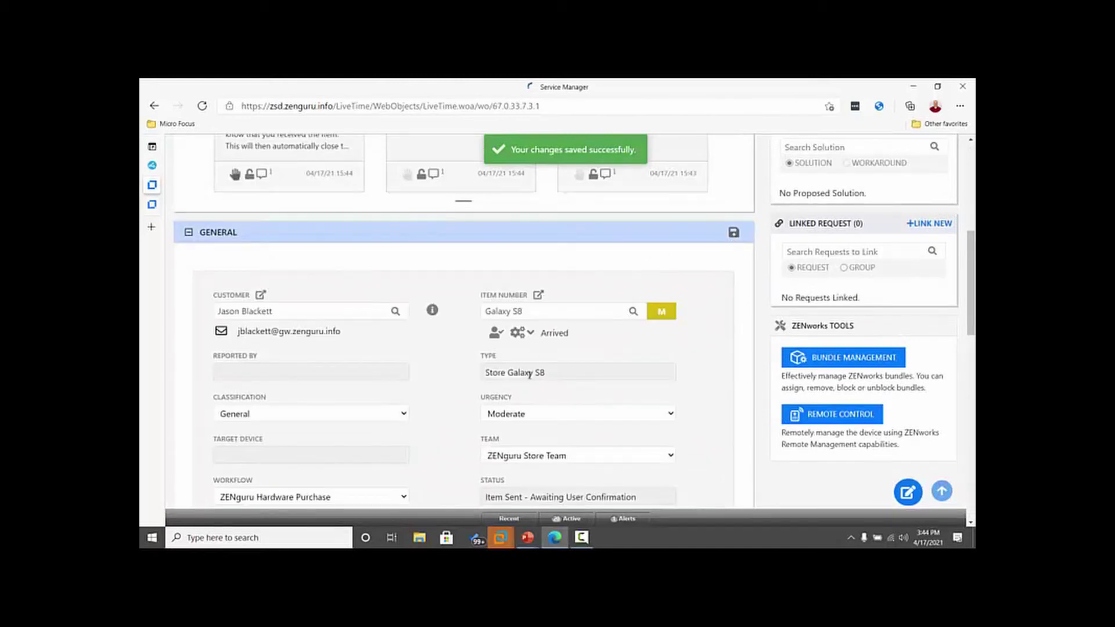
{"action": "scroll", "coordinate": [639, 348], "scroll_direction": "down", "scroll_amount": 1}
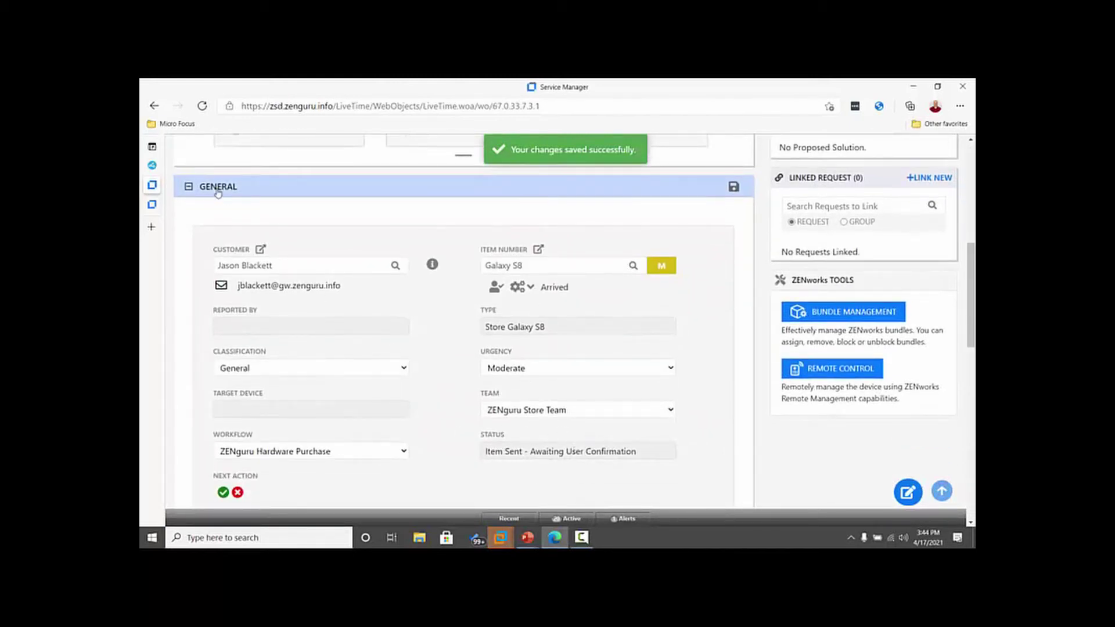
Step: In a new tab, log in to webmail.zenguru.info with the customer's user name and password
{"action": "mouse_move", "coordinate": [155, 207]}
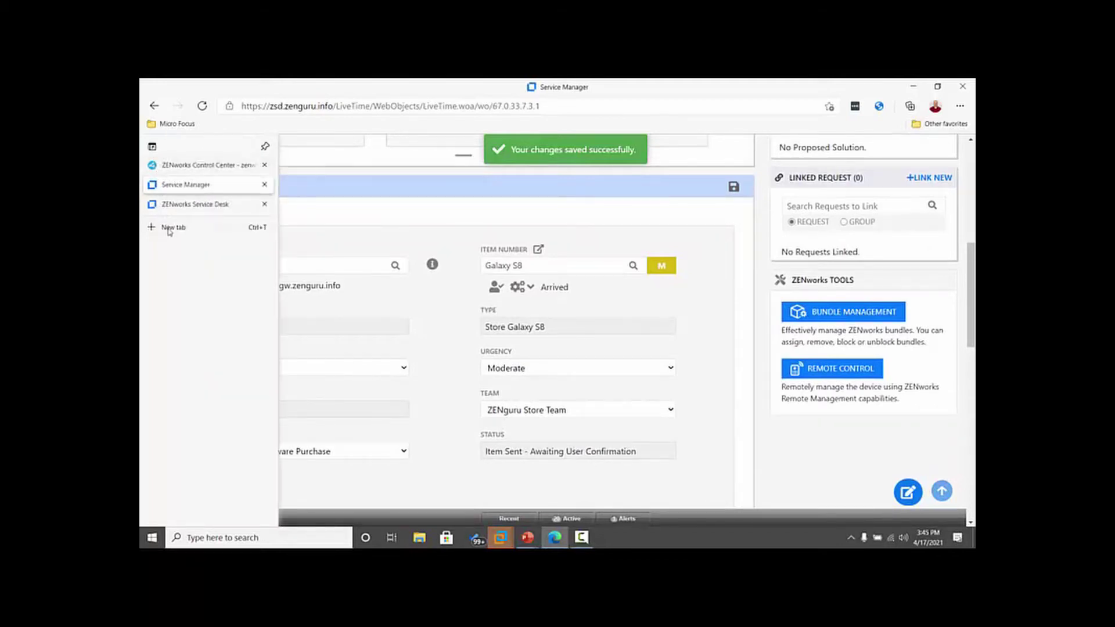
{"action": "left_click", "coordinate": [174, 226]}
{"action": "type", "text": "we"}
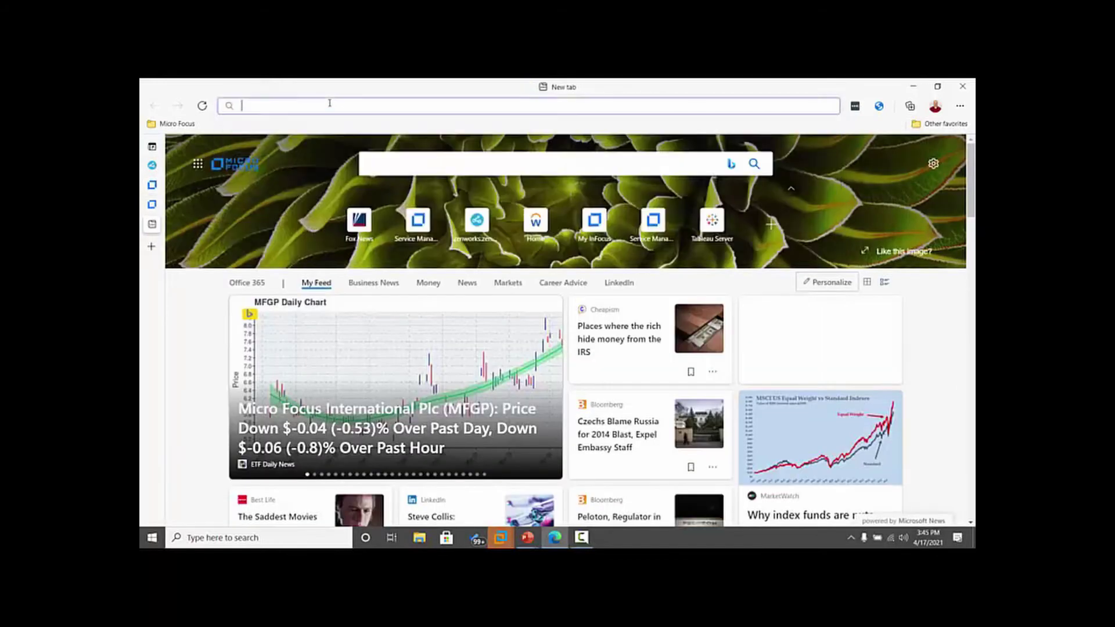
{"action": "key", "text": "Return"}
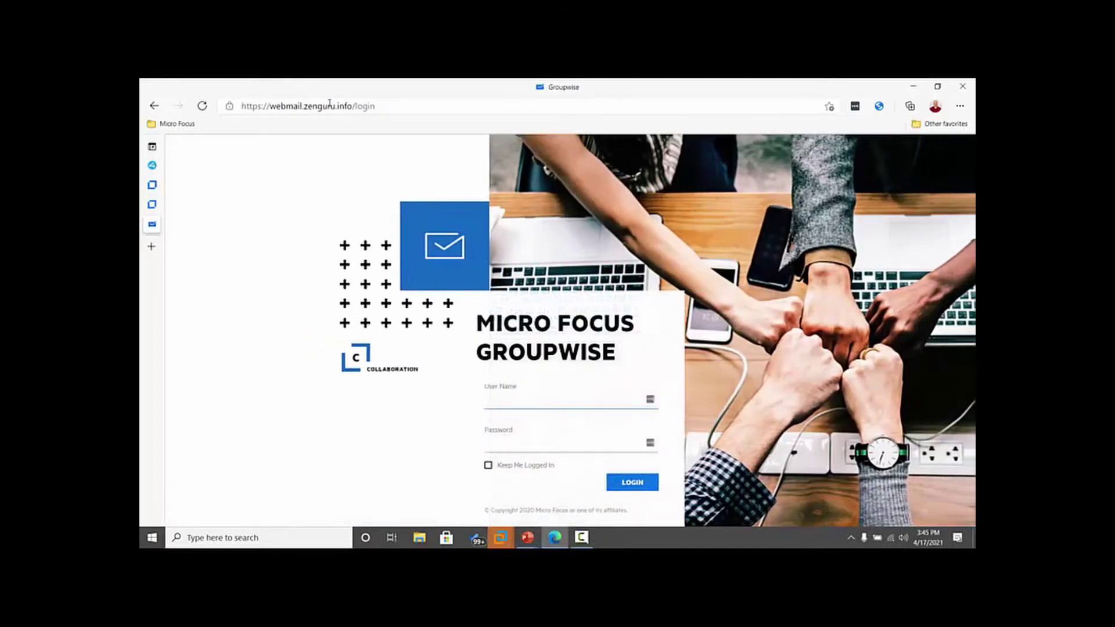
{"action": "key", "text": "Tab"}
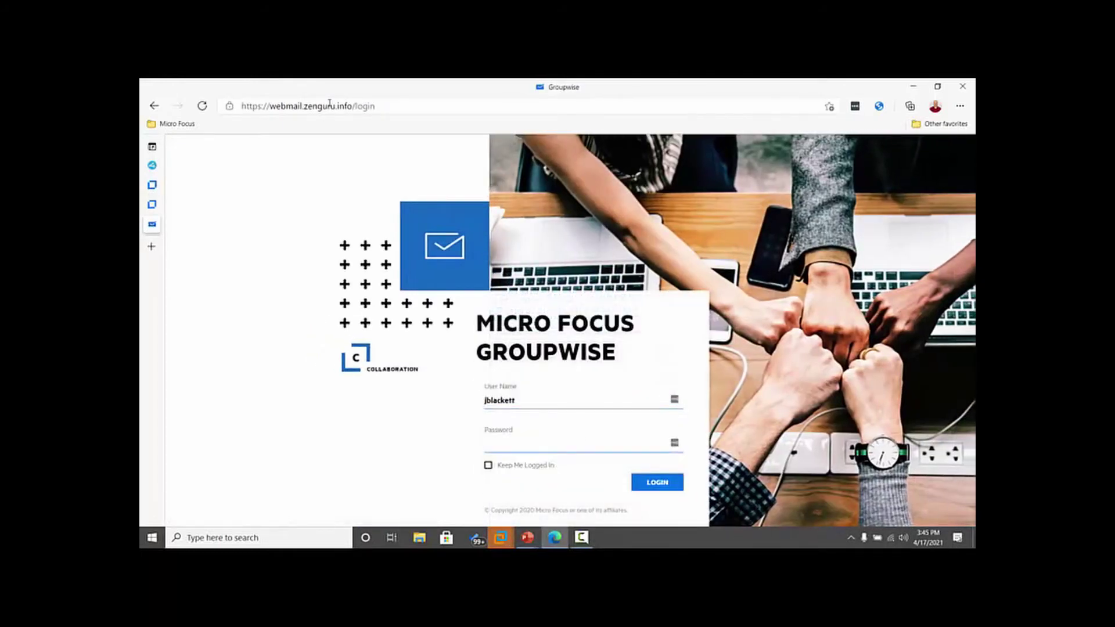
{"action": "type", "text": "••••••••••••"}
{"action": "key", "text": "Return"}
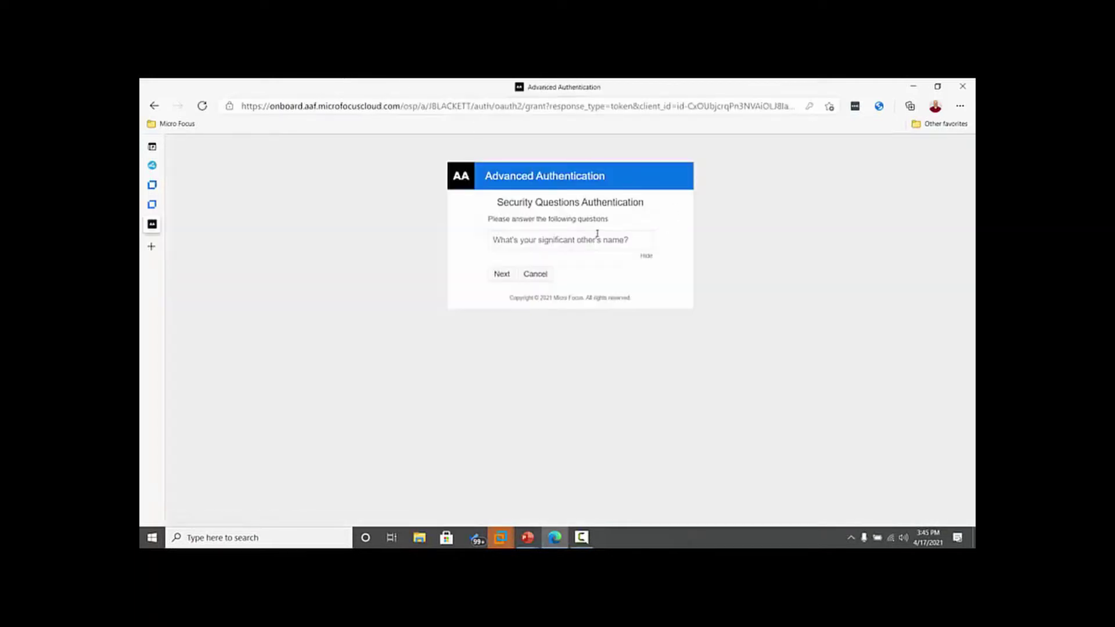
Step: Answer the security question to reach the GroupWise mailbox
{"action": "left_click", "coordinate": [597, 234]}
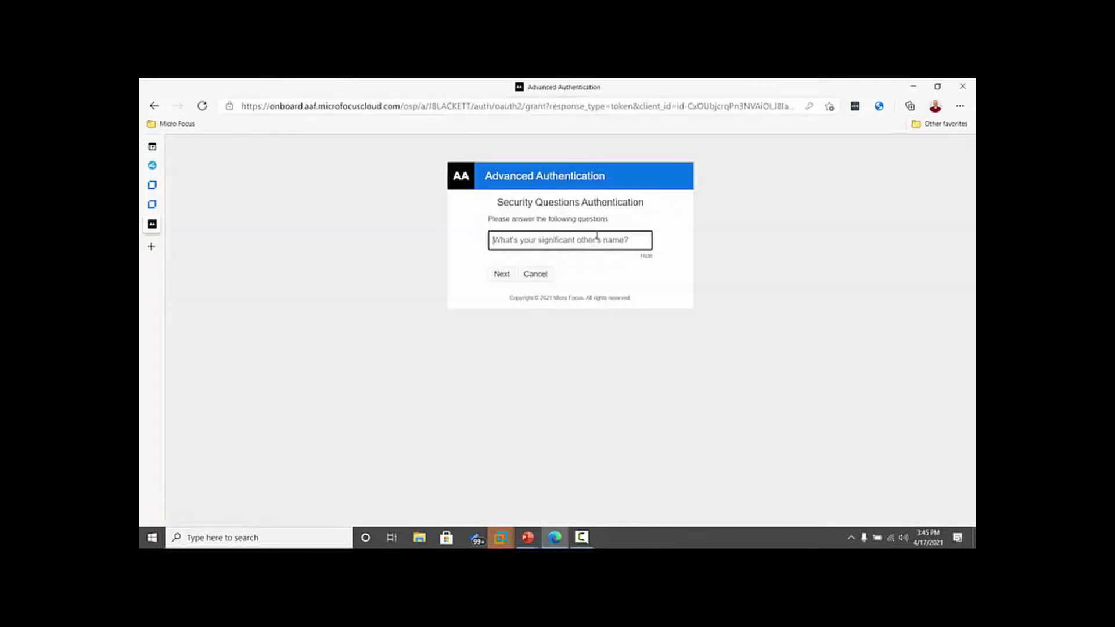
{"action": "left_click", "coordinate": [502, 275]}
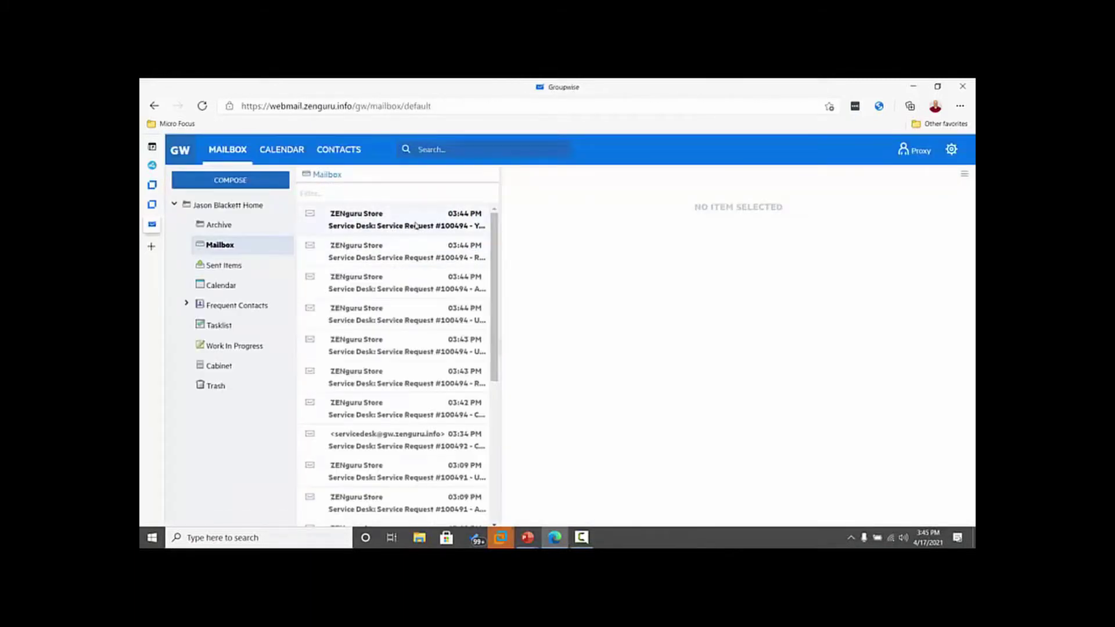
Step: Read the request 100494 reassignment and 'Galaxy S8 has been sent' emails, then return to Service Desk
{"action": "left_click", "coordinate": [417, 241]}
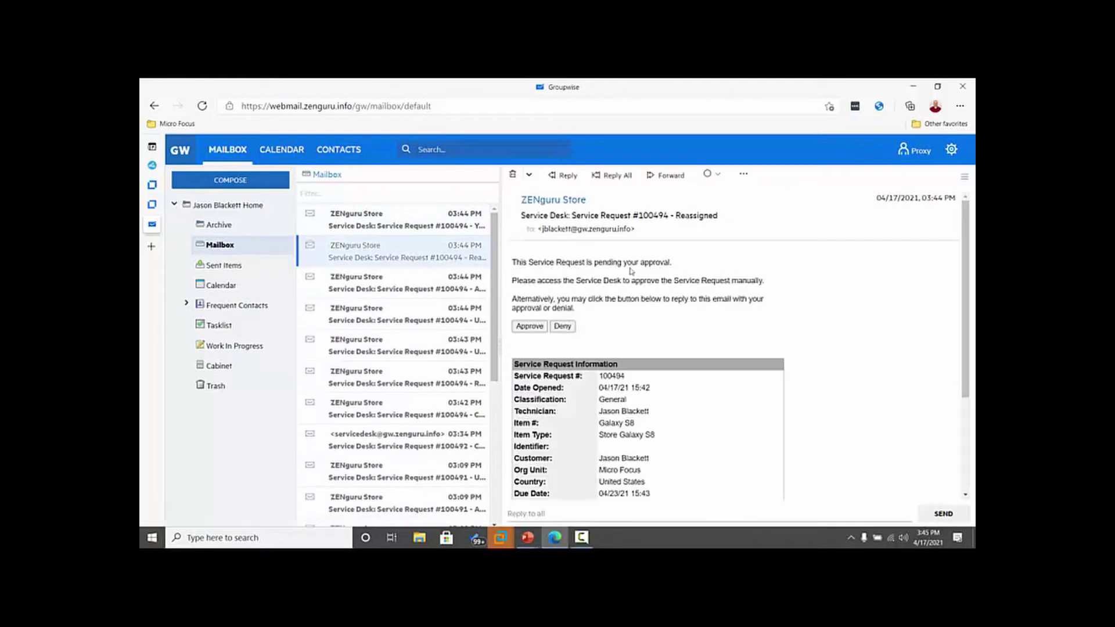
{"action": "left_click", "coordinate": [427, 218]}
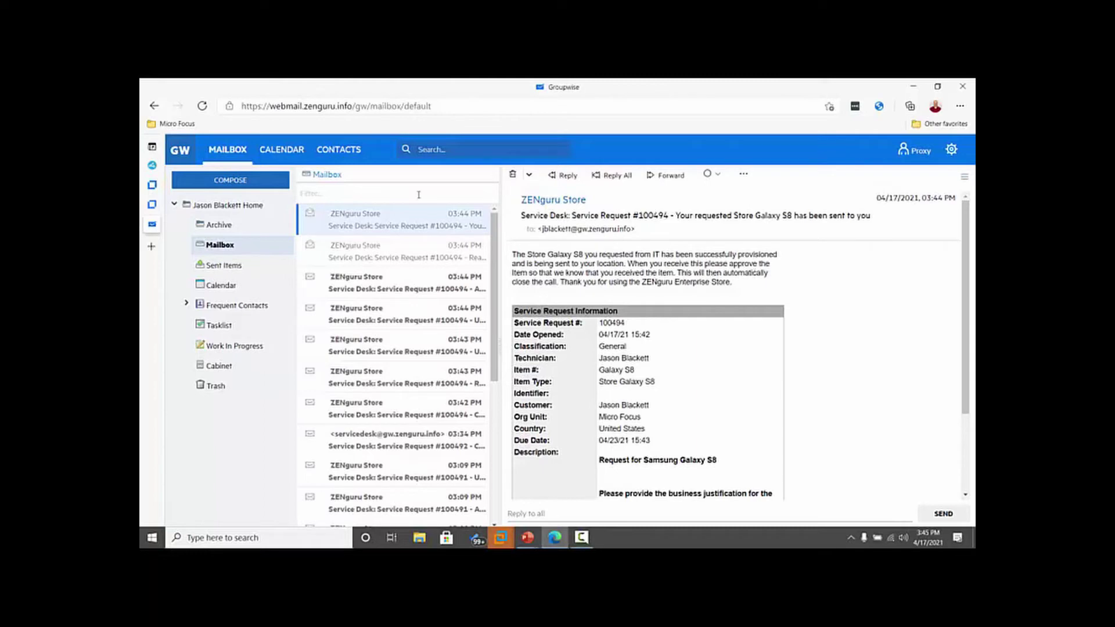
{"action": "left_click", "coordinate": [146, 204]}
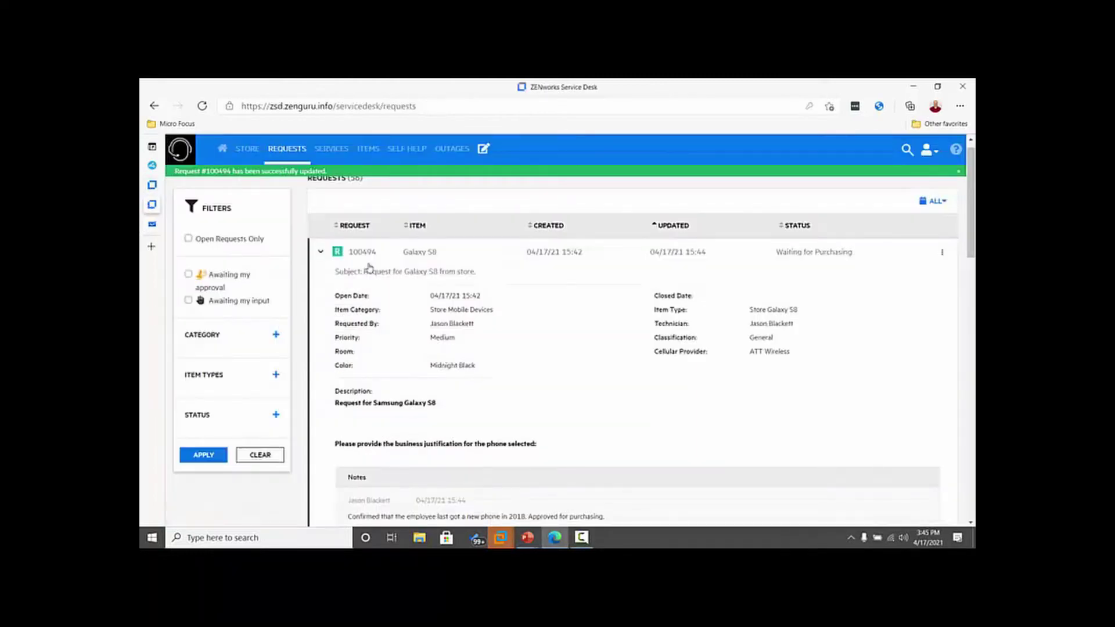
Step: Approve request 100494 from the Requests list with the note 'Received the device.'
{"action": "left_click", "coordinate": [299, 150]}
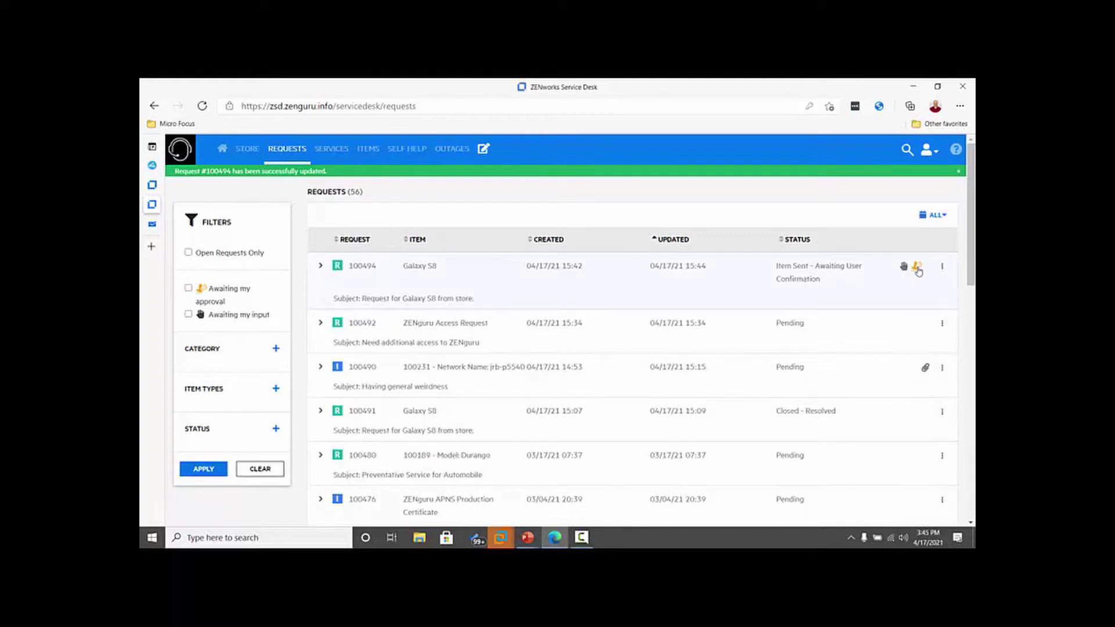
{"action": "left_click", "coordinate": [942, 266]}
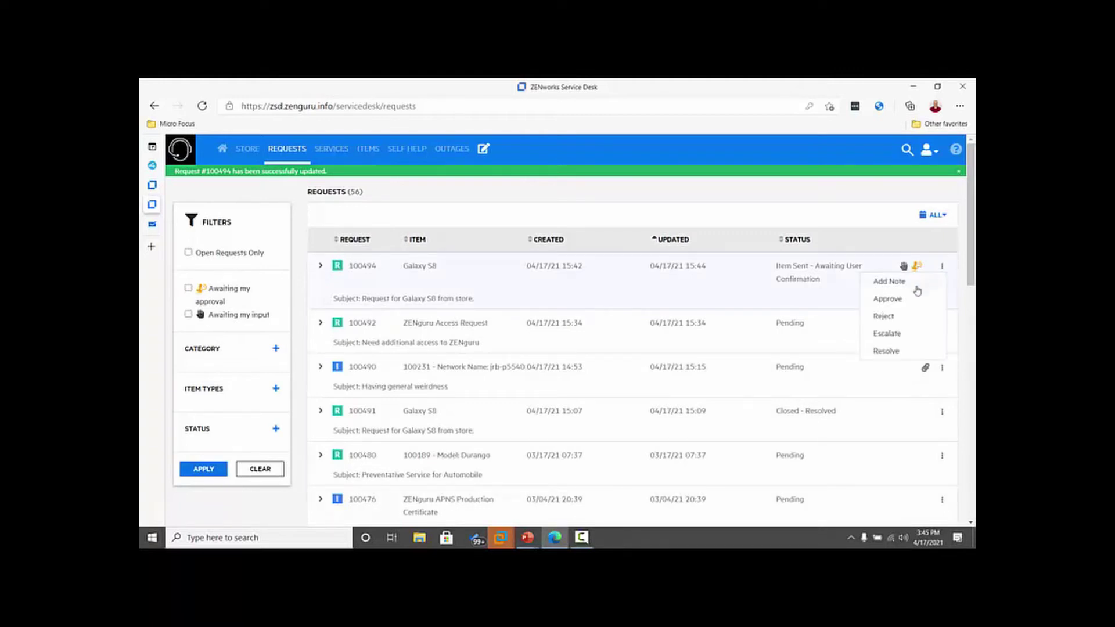
{"action": "left_click", "coordinate": [902, 297]}
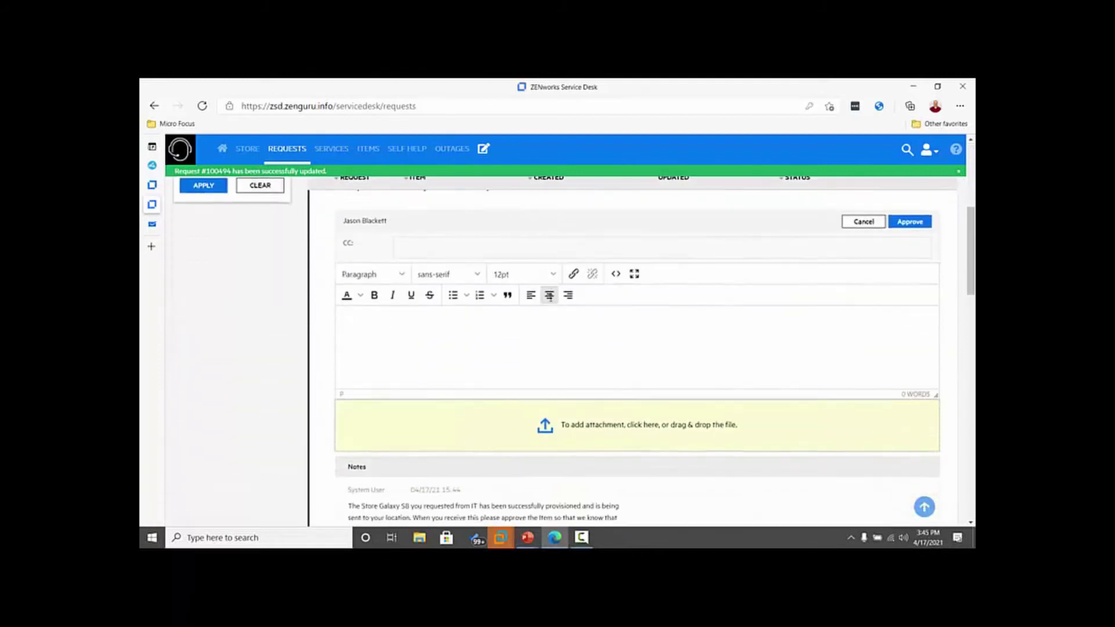
{"action": "left_click", "coordinate": [478, 329]}
{"action": "type", "text": "Received"}
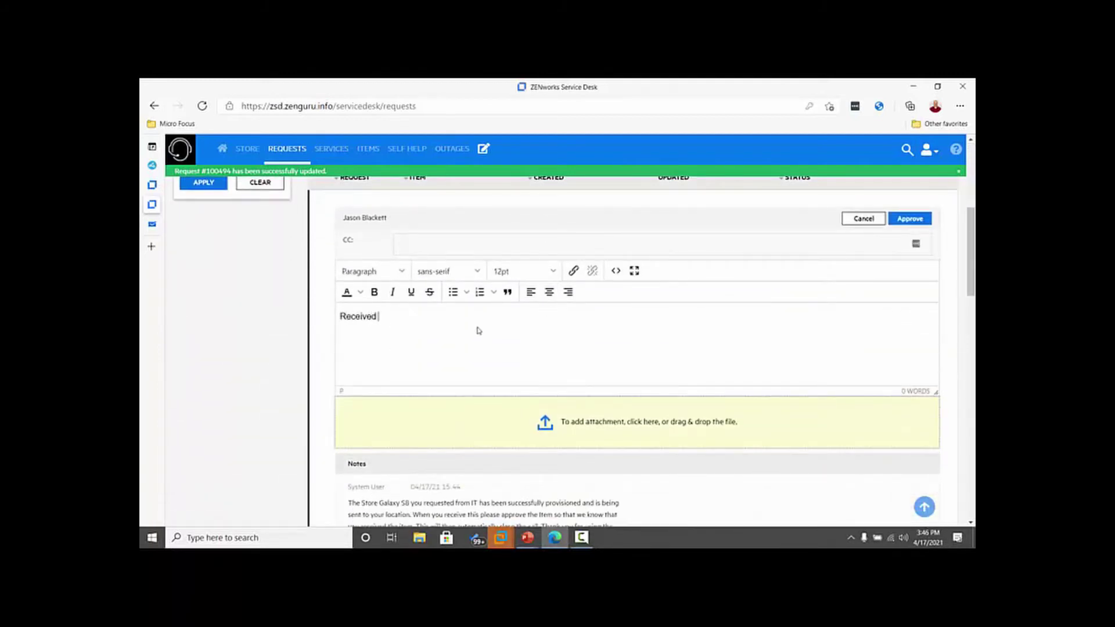
{"action": "type", "text": " the device."}
{"action": "left_click", "coordinate": [911, 219]}
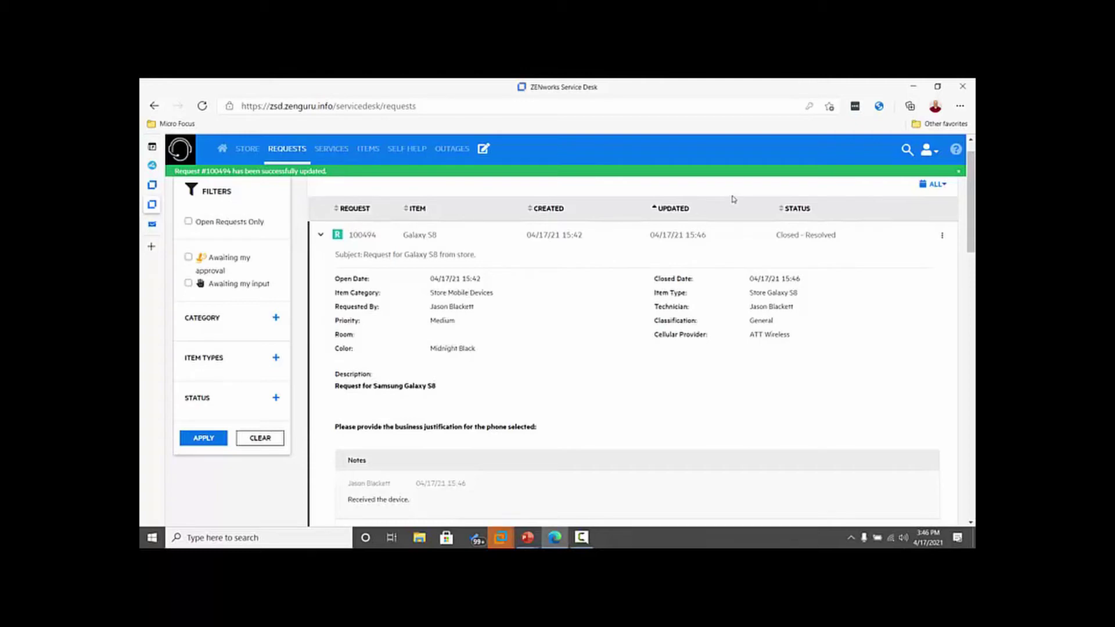
Step: Return to the slide show and advance from "Email Automation in Workflows" to "Update Request Status in Note"
{"action": "key", "text": "alt+Tab"}
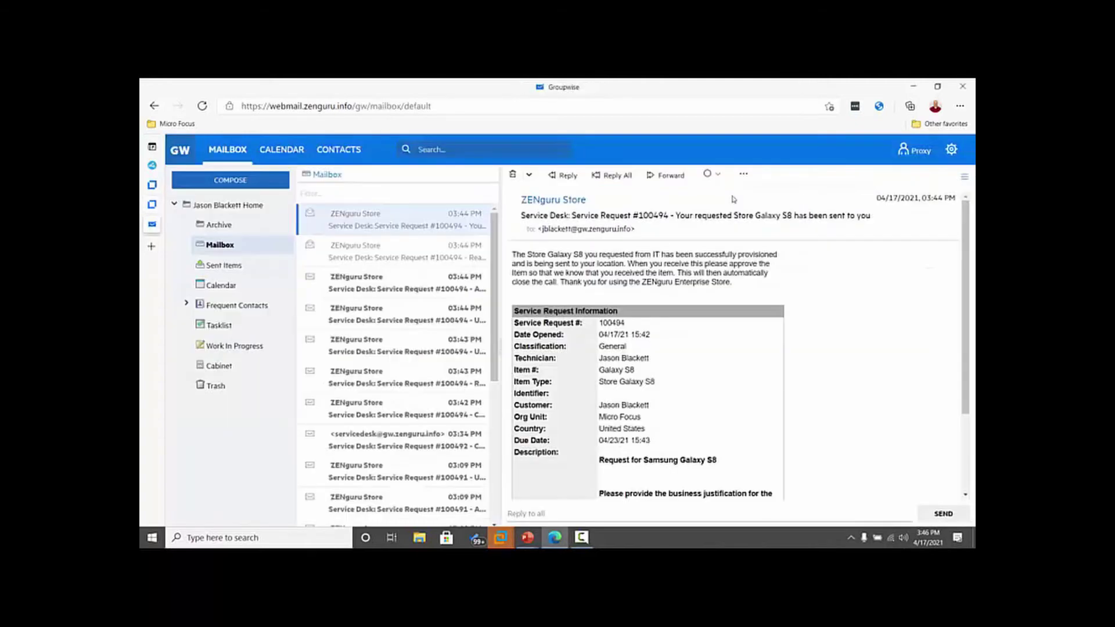
{"action": "key", "text": "alt+Tab"}
{"action": "key", "text": "alt+Tab"}
{"action": "key", "text": "alt+Tab"}
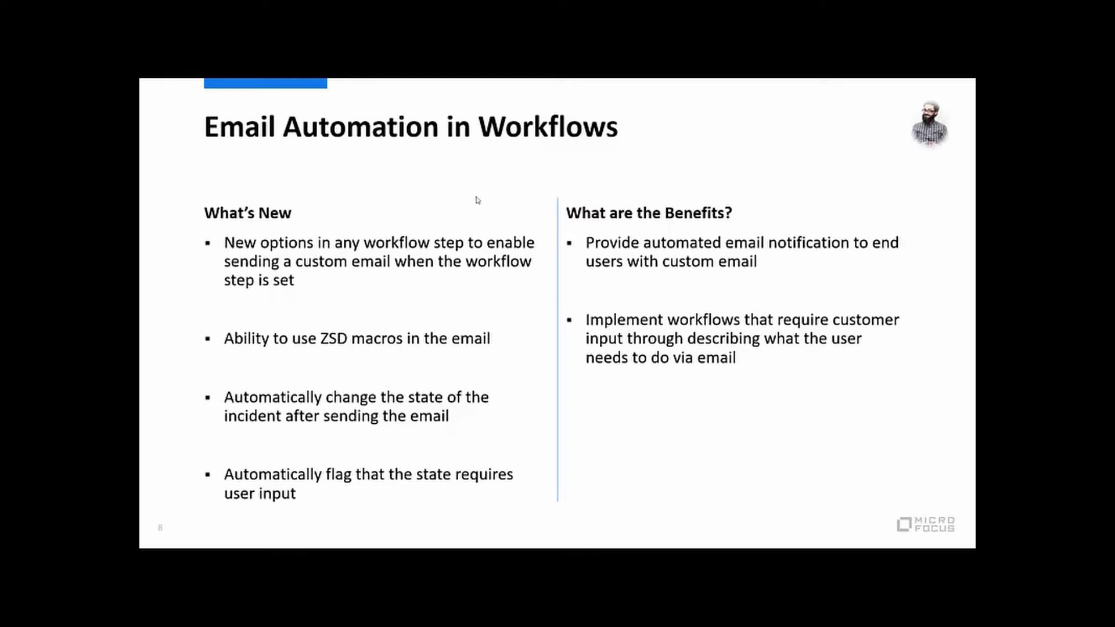
{"action": "key", "text": "Right"}
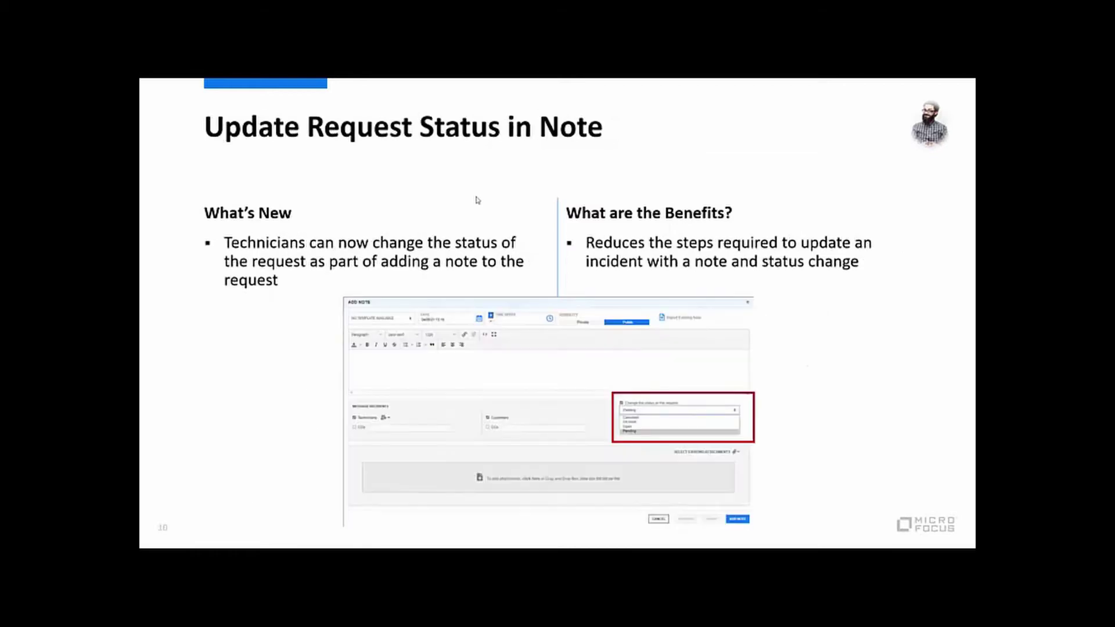
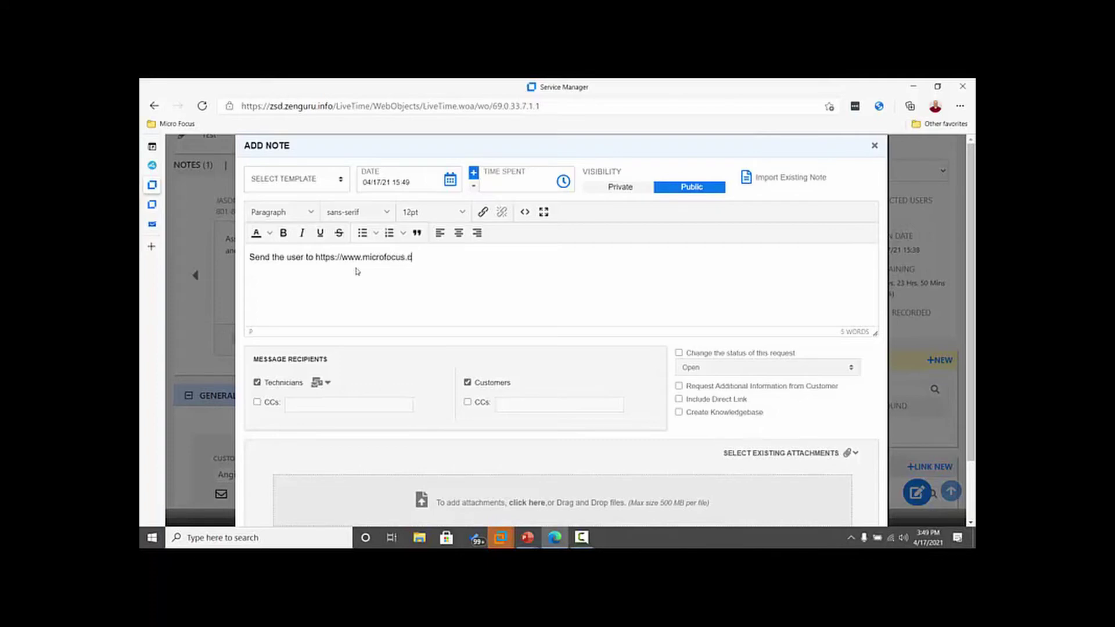
{"action": "type", "text": "om"}
{"action": "key", "text": "Return"}
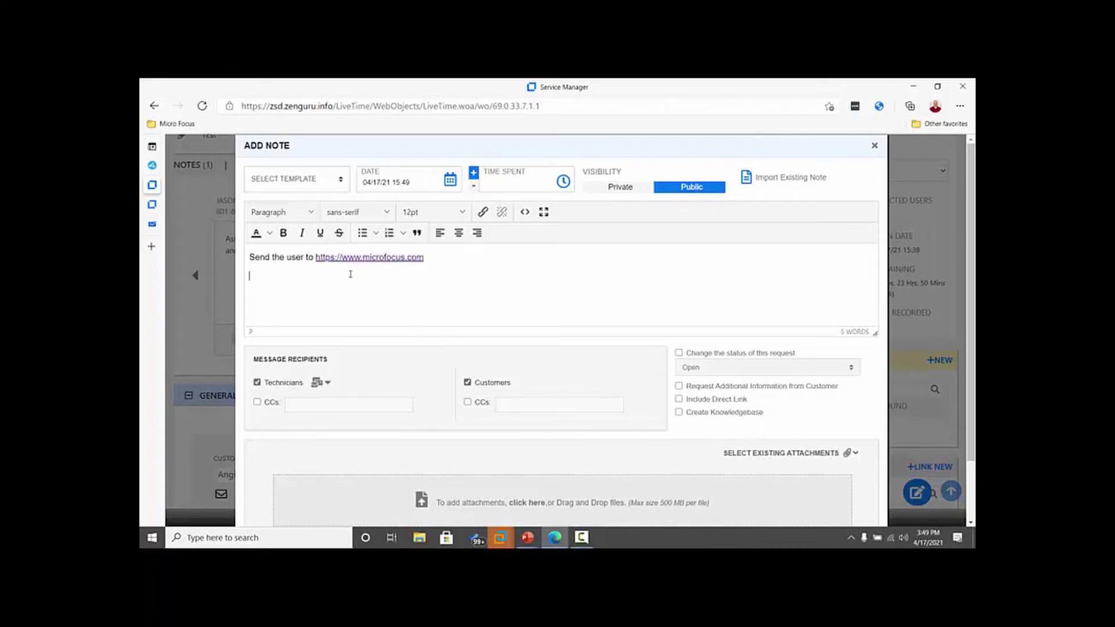
{"action": "scroll", "coordinate": [377, 312], "scroll_direction": "down", "scroll_amount": 2}
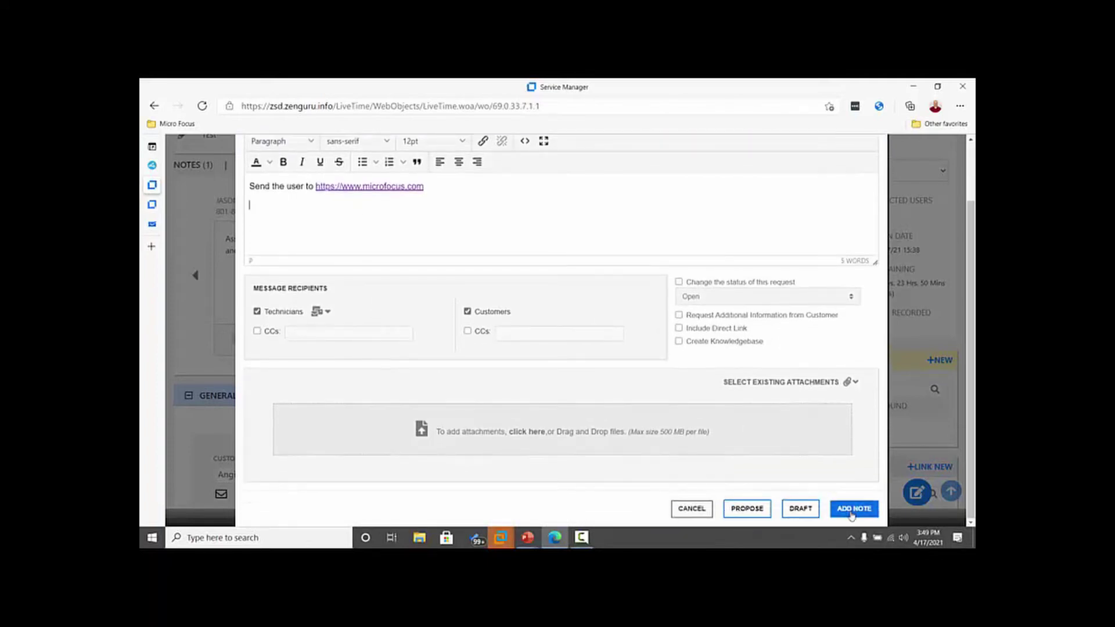
{"action": "left_click", "coordinate": [853, 509]}
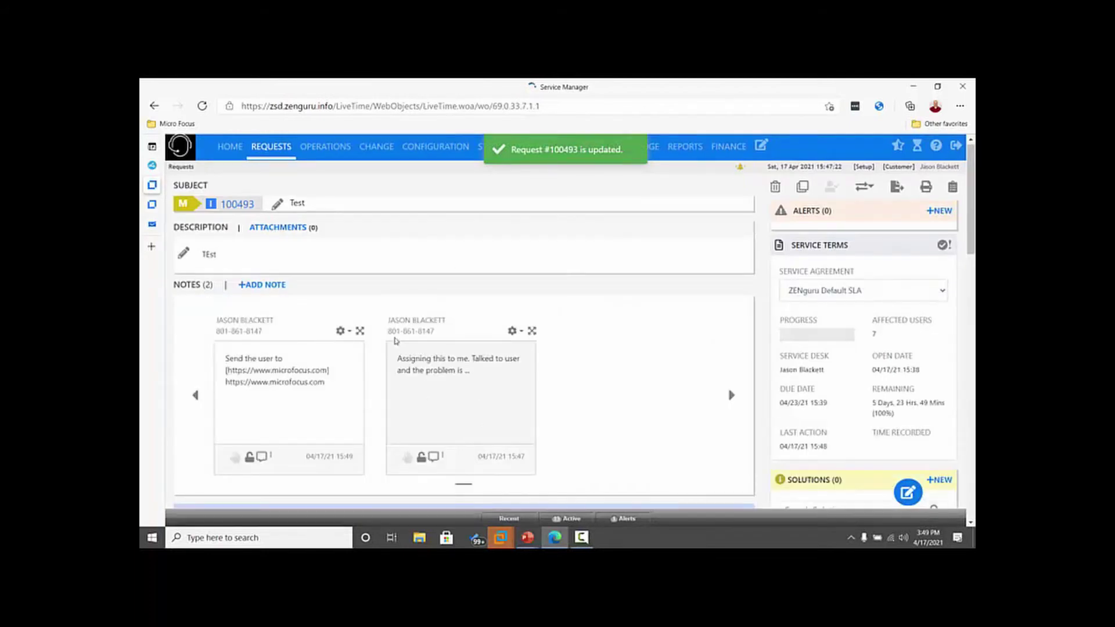
Step: View the new note's conversation thread, then close it
{"action": "scroll", "coordinate": [341, 388], "scroll_direction": "down", "scroll_amount": 2}
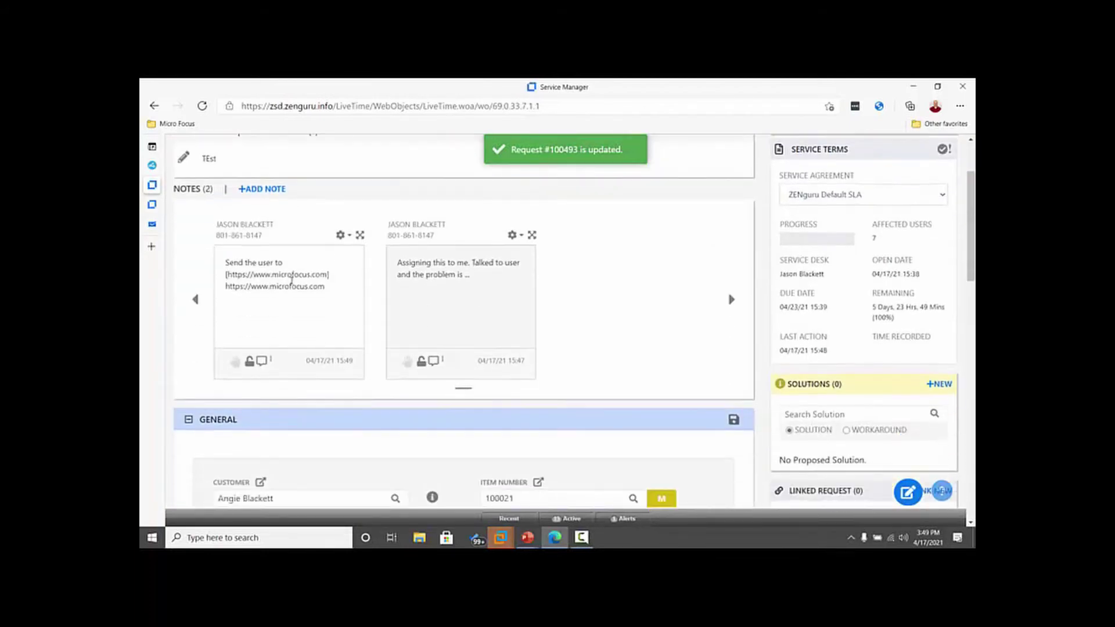
{"action": "left_click", "coordinate": [259, 361]}
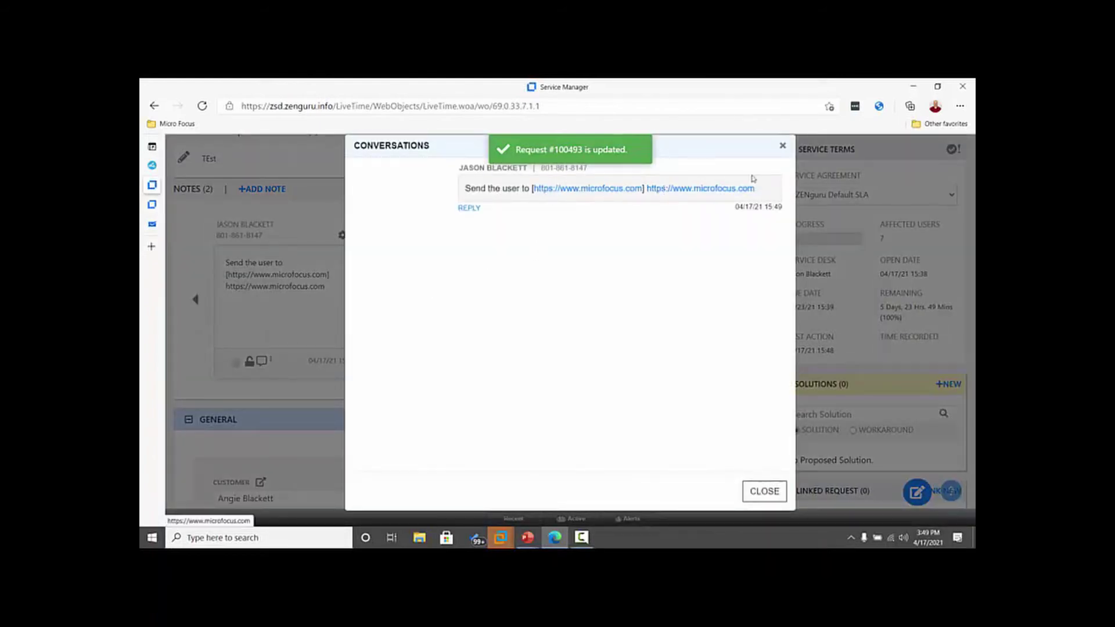
{"action": "left_click", "coordinate": [782, 145]}
{"action": "scroll", "coordinate": [609, 321], "scroll_direction": "down", "scroll_amount": 15}
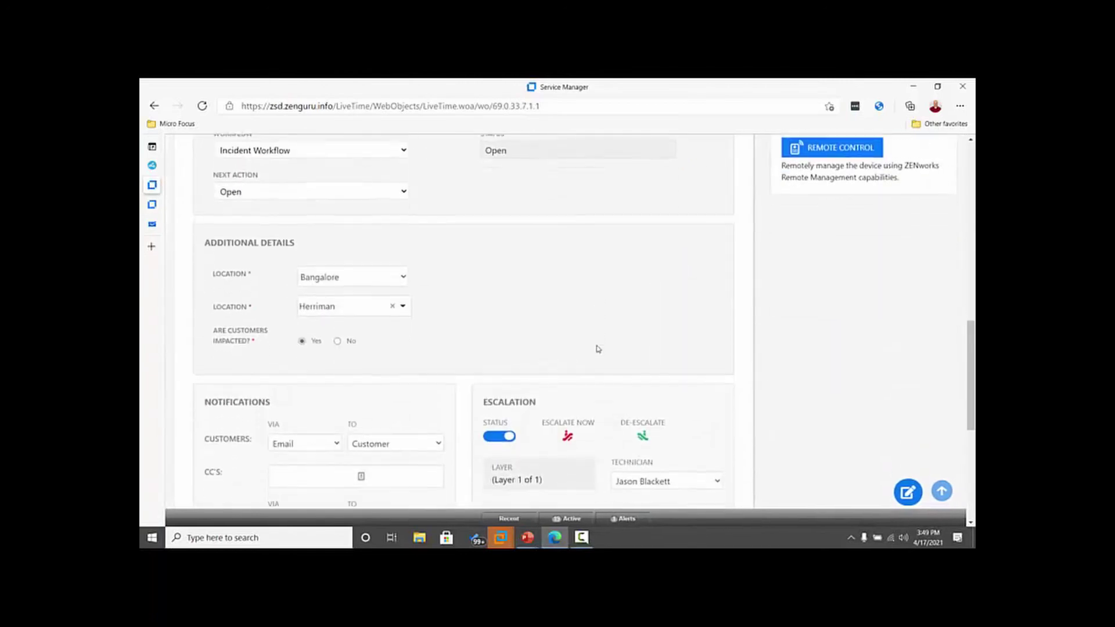
{"action": "scroll", "coordinate": [597, 349], "scroll_direction": "up", "scroll_amount": 15}
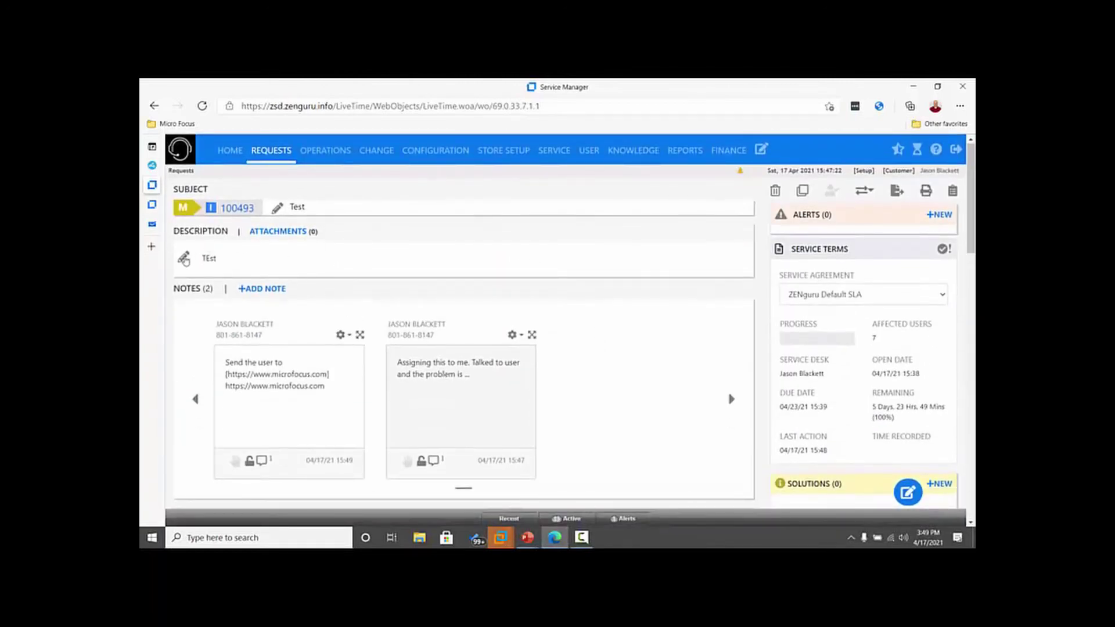
{"action": "left_click", "coordinate": [184, 258]}
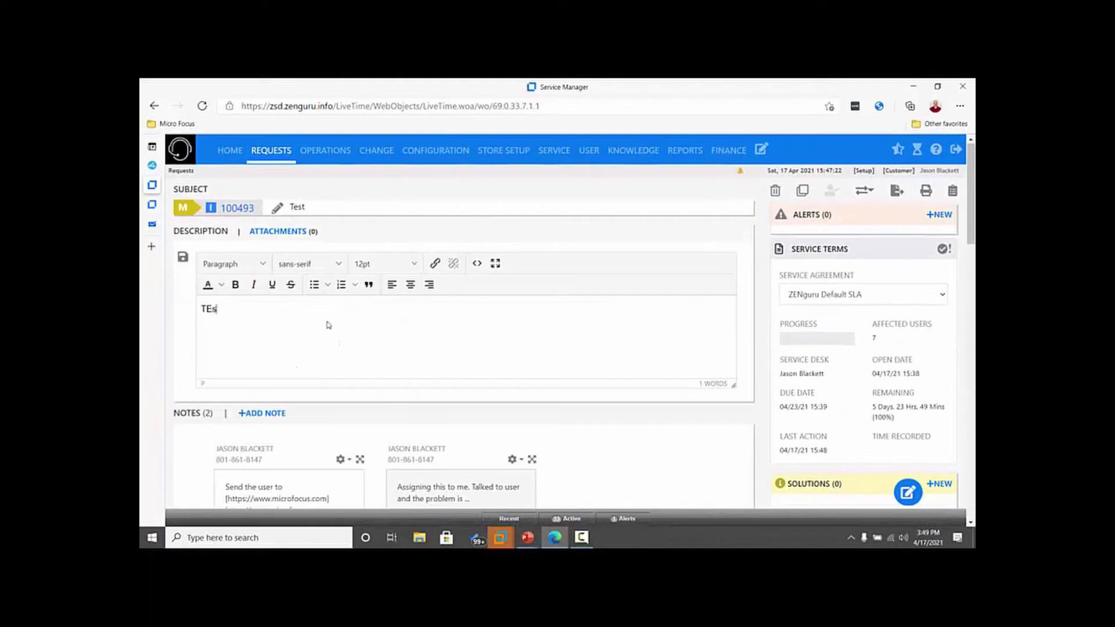
{"action": "key", "text": "BackSpace"}
{"action": "key", "text": "BackSpace"}
{"action": "key", "text": "BackSpace"}
{"action": "type", "text": "I am unabl"}
{"action": "type", "text": "e to "}
{"action": "type", "text": "ad"}
{"action": "type", "text": "cess "}
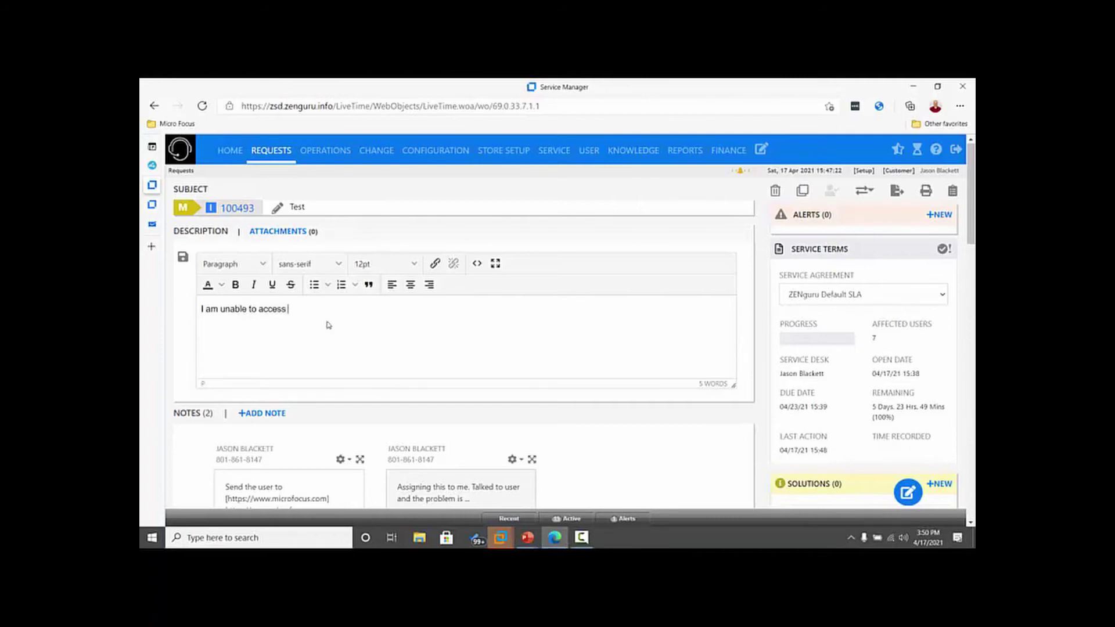
{"action": "type", "text": "www/m"}
{"action": "type", "text": "https://www.microfoc"}
{"action": "type", "text": "us.com"}
{"action": "key", "text": "Return"}
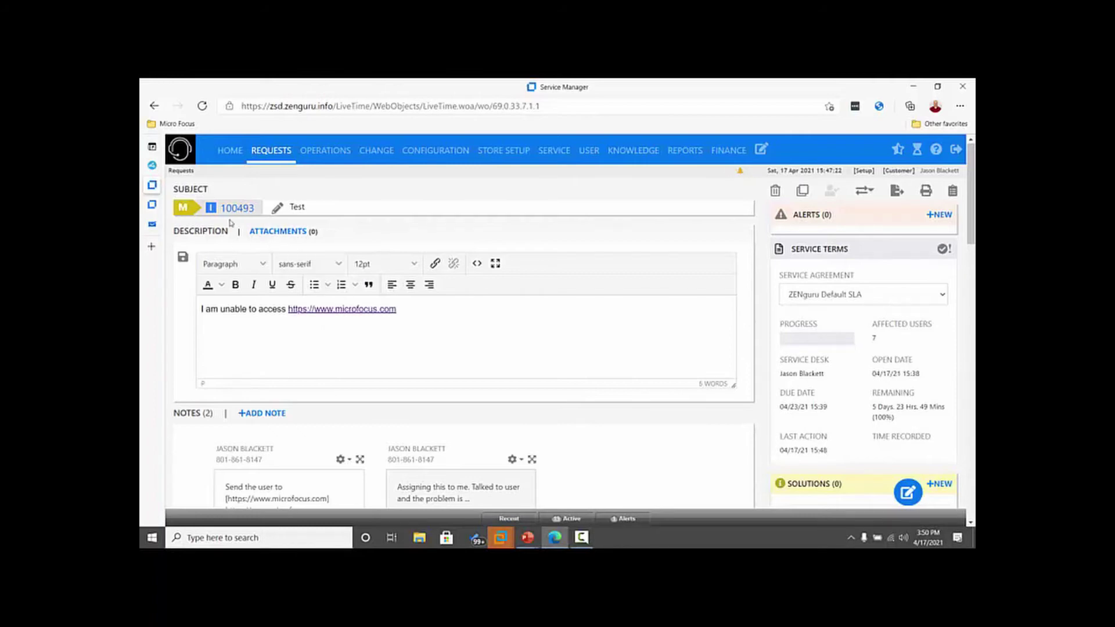
{"action": "left_click", "coordinate": [183, 259]}
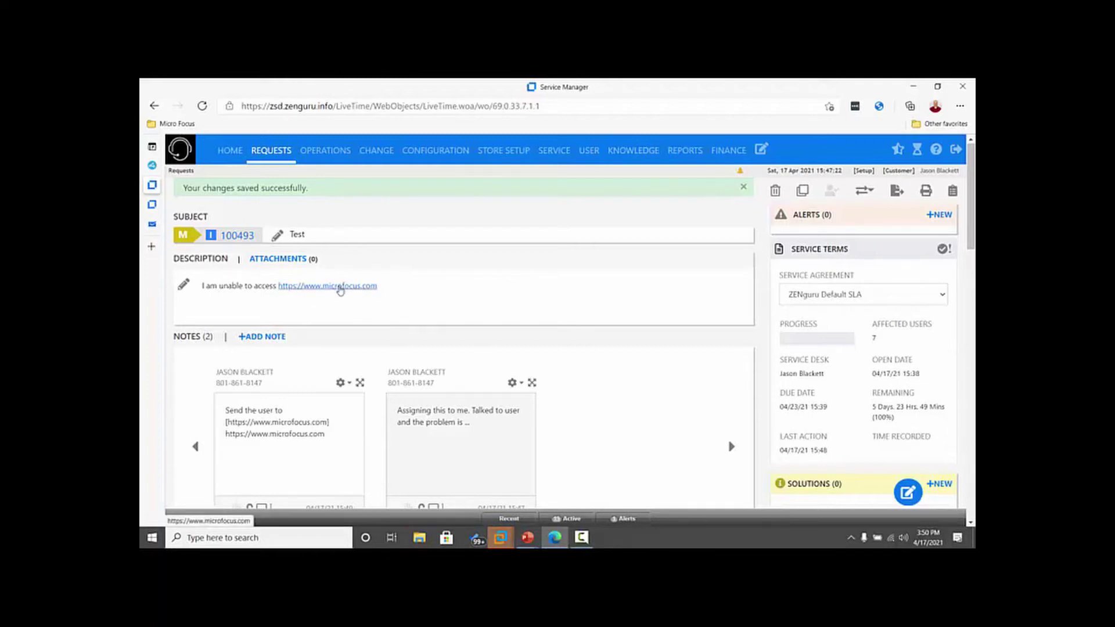
{"action": "left_click", "coordinate": [340, 286]}
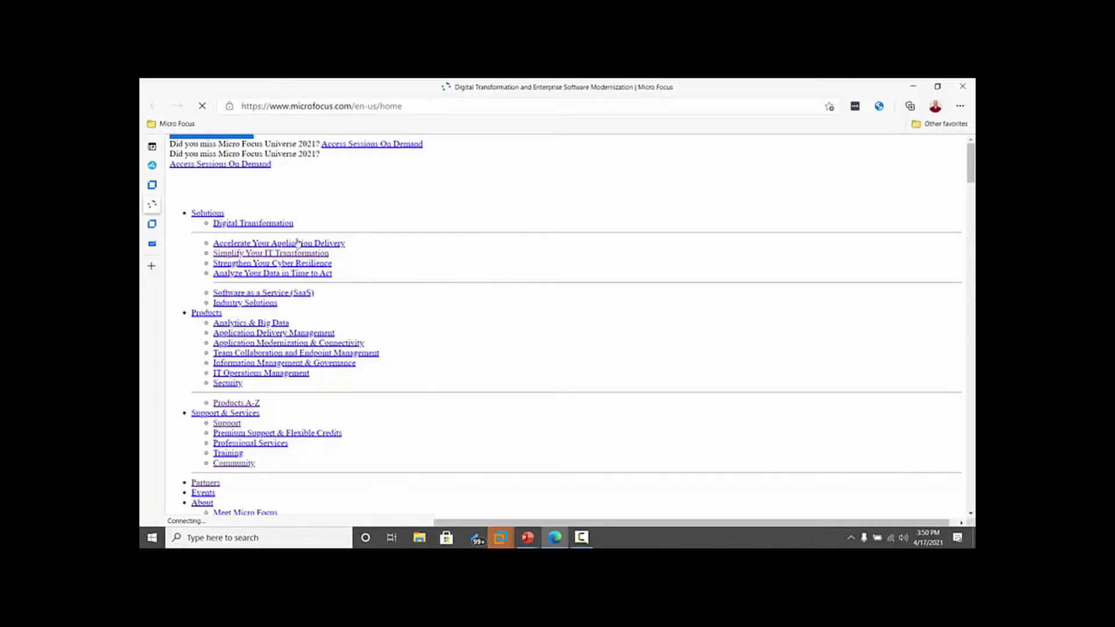
{"action": "mouse_move", "coordinate": [152, 205]}
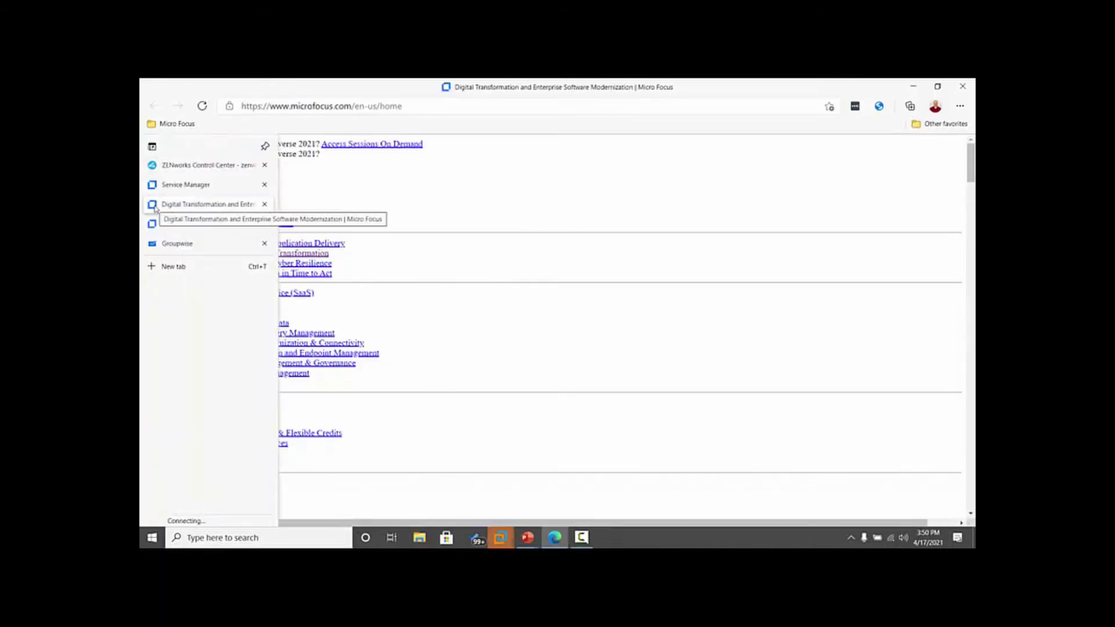
{"action": "left_click", "coordinate": [264, 205]}
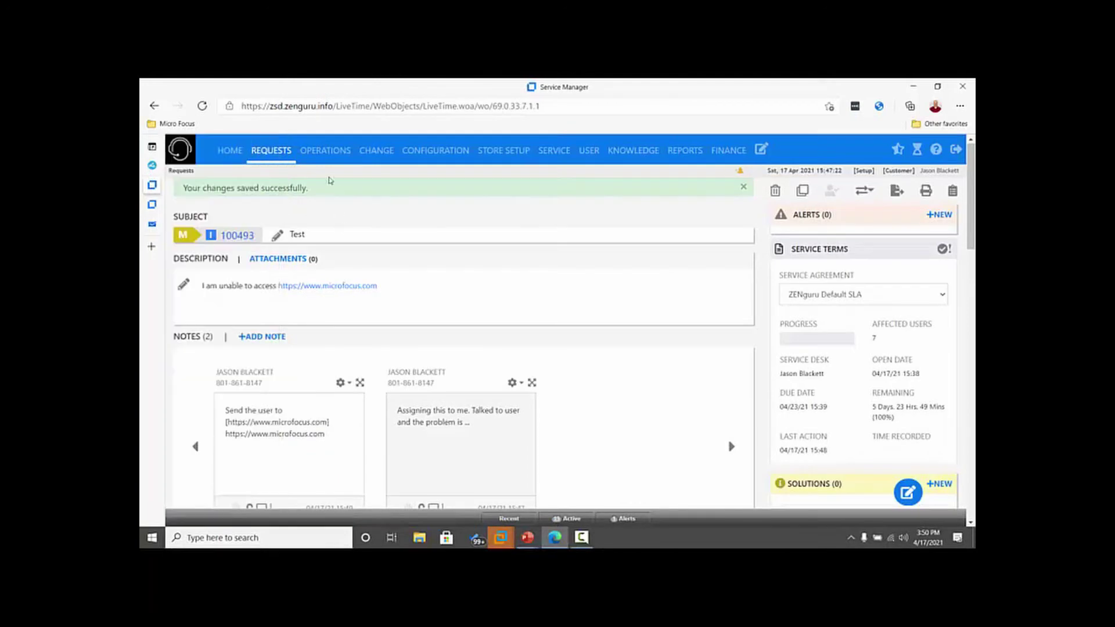
Step: Open the customer's record from the General section and view its Requests tab
{"action": "scroll", "coordinate": [335, 313], "scroll_direction": "down", "scroll_amount": 2}
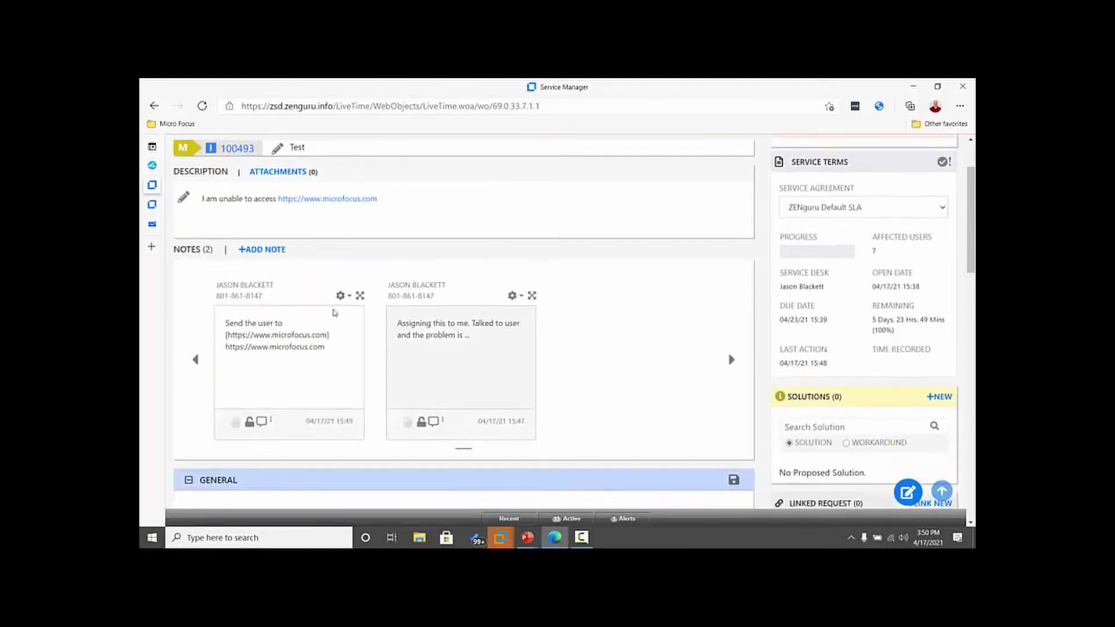
{"action": "scroll", "coordinate": [335, 313], "scroll_direction": "down", "scroll_amount": 5}
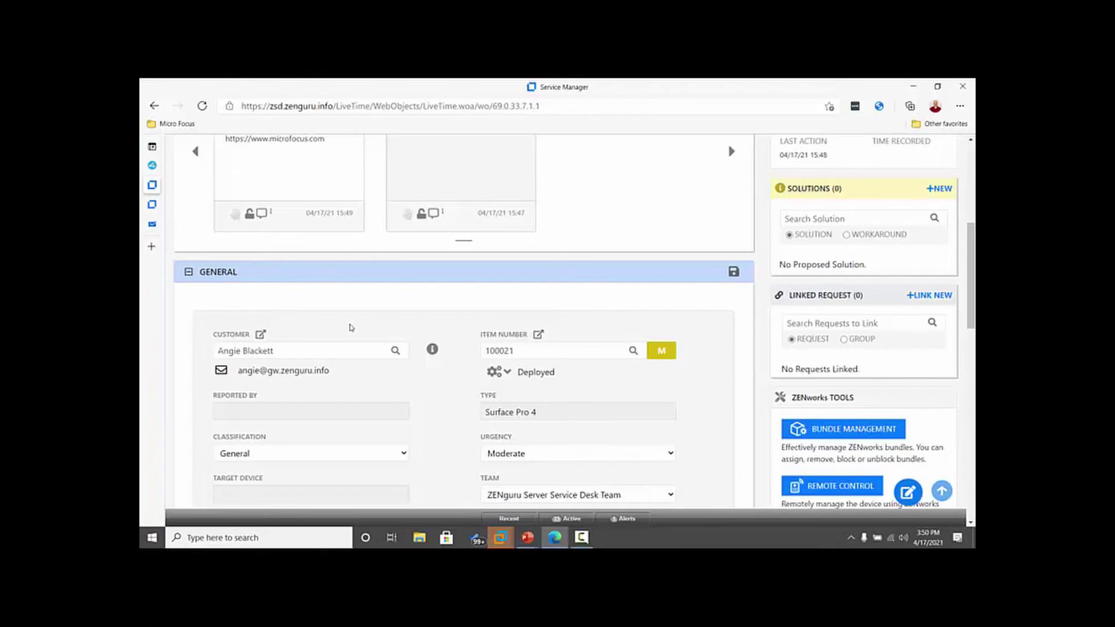
{"action": "left_click", "coordinate": [260, 335]}
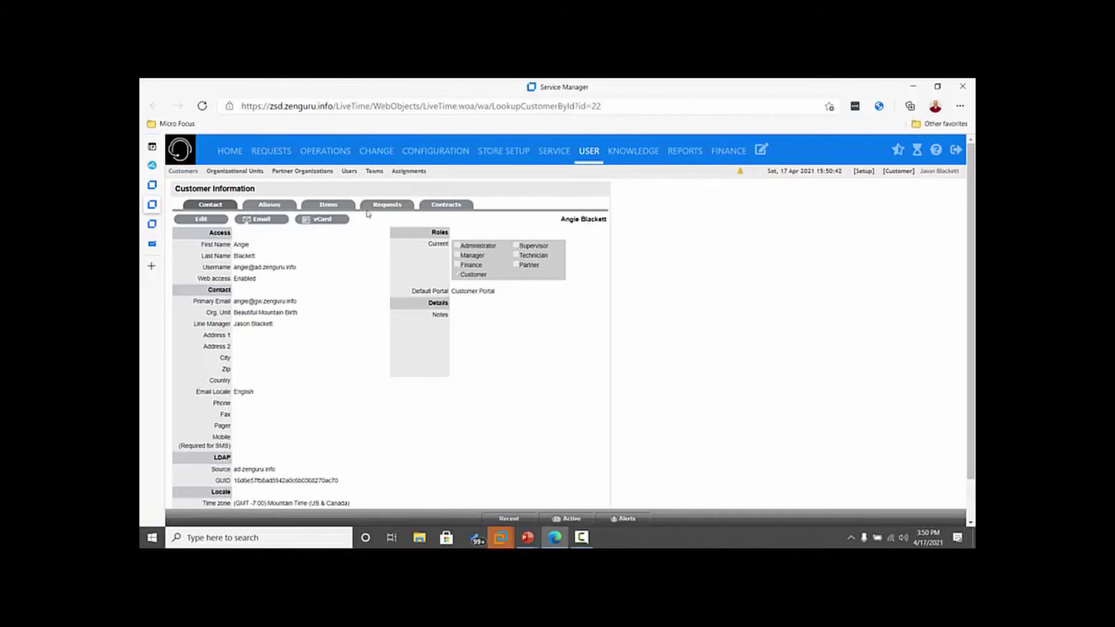
{"action": "left_click", "coordinate": [387, 205]}
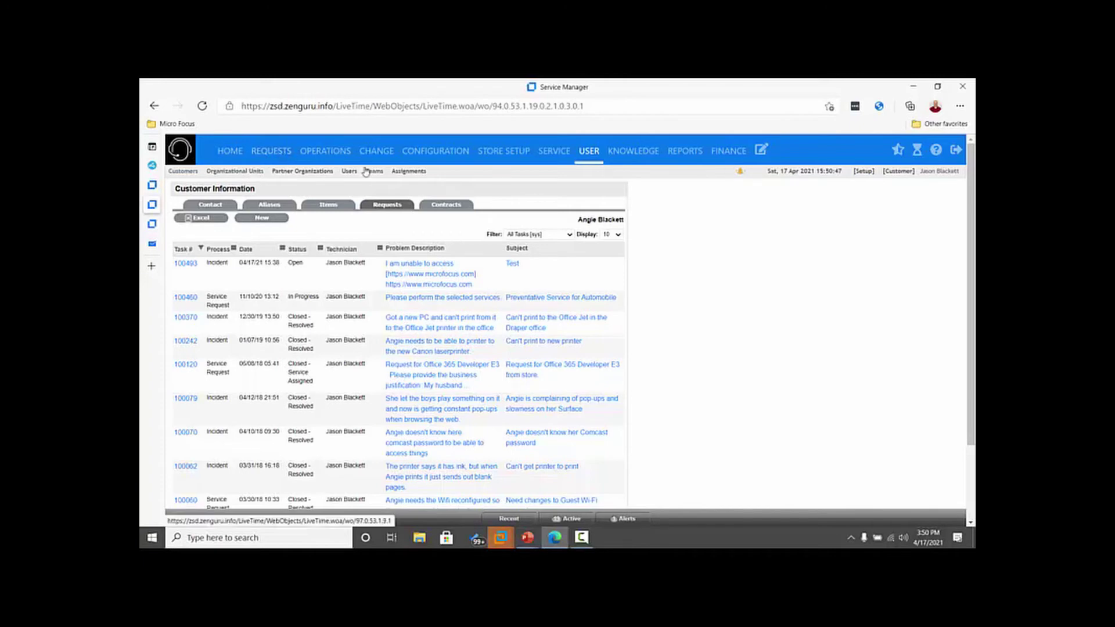
Step: Close the customer record tab and go to the My Tasks request list
{"action": "mouse_move", "coordinate": [153, 207]}
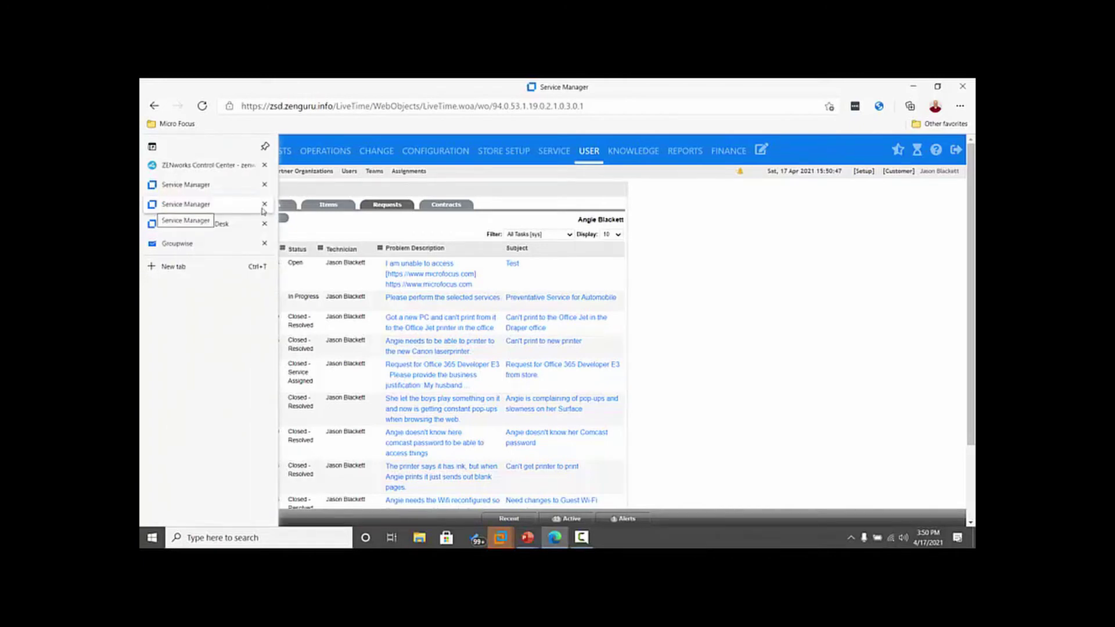
{"action": "left_click", "coordinate": [264, 206]}
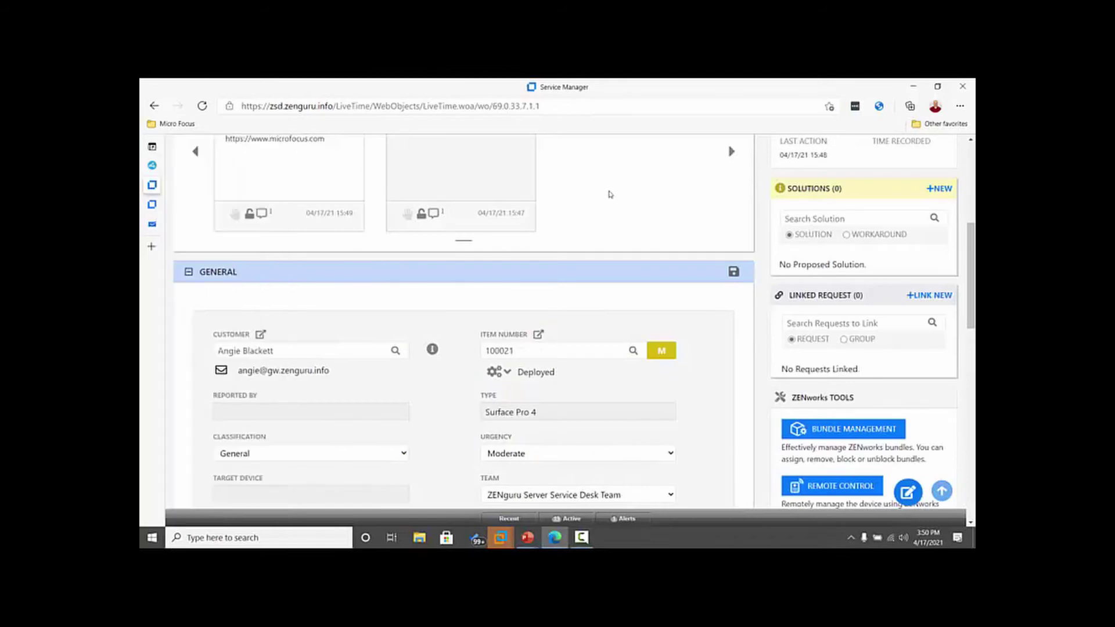
{"action": "scroll", "coordinate": [567, 242], "scroll_direction": "up", "scroll_amount": 5}
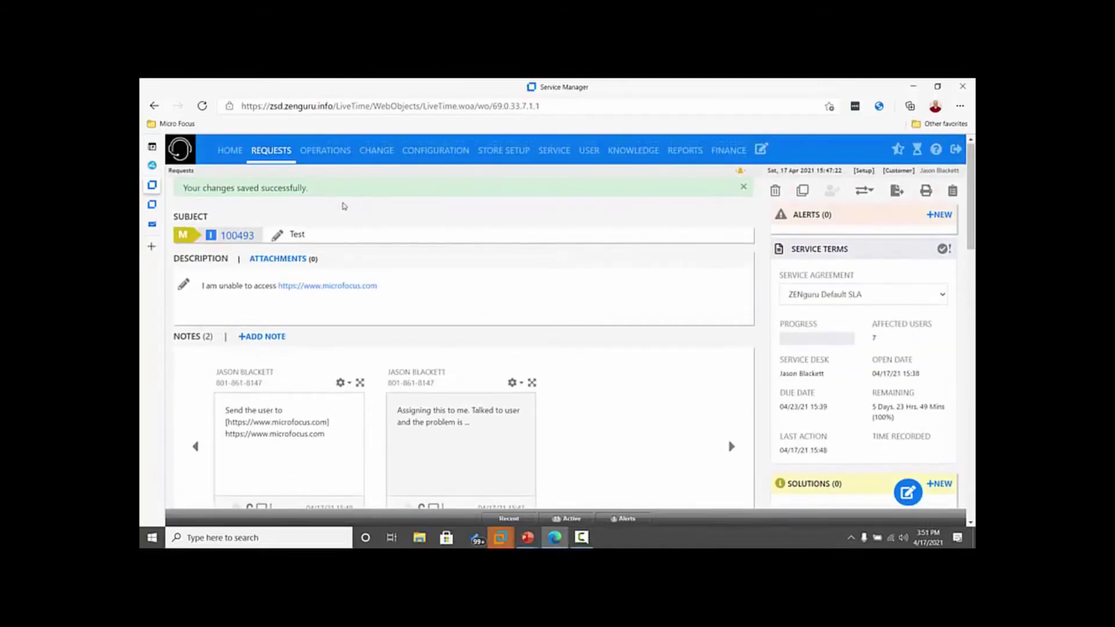
{"action": "left_click", "coordinate": [270, 153]}
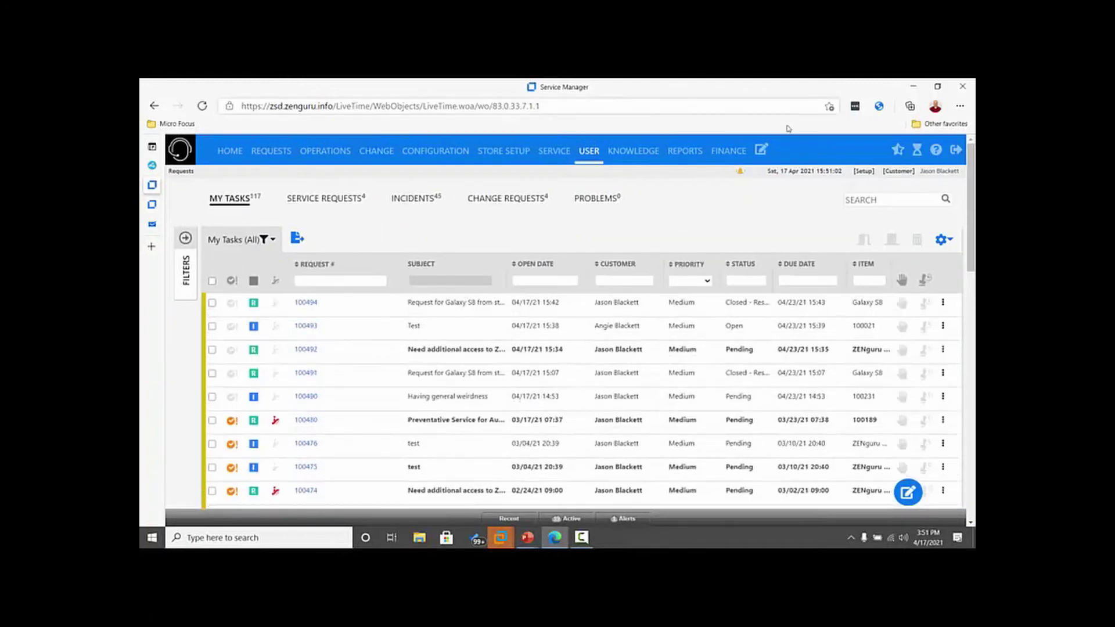
Step: Start a new request and add the customer found by first-name search in Add Customers
{"action": "left_click", "coordinate": [761, 150]}
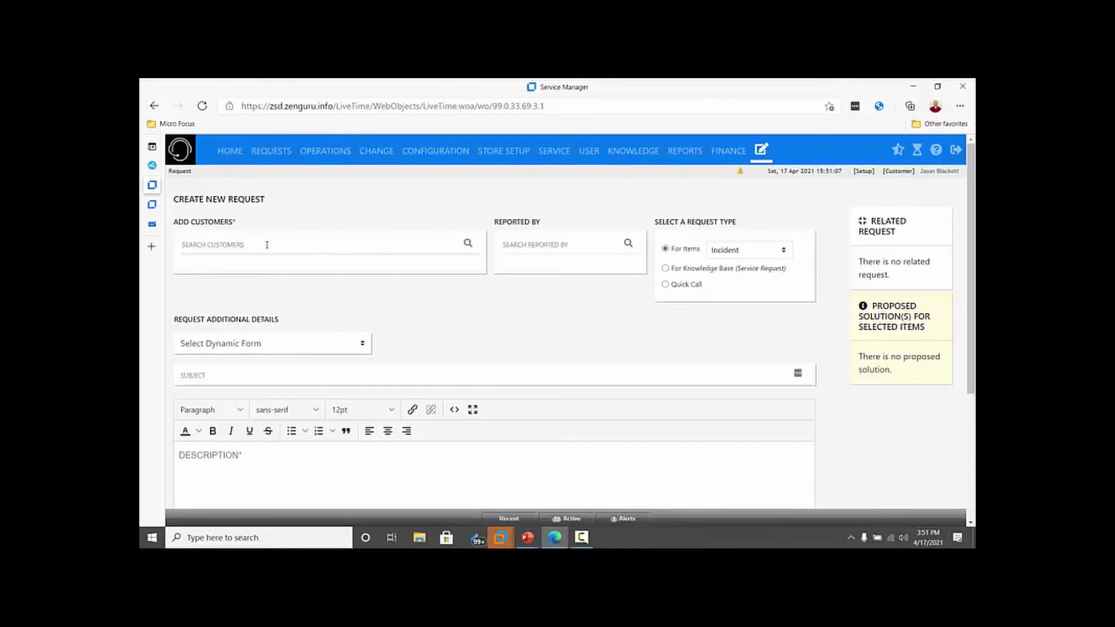
{"action": "type", "text": "bob"}
{"action": "key", "text": "BackSpace"}
{"action": "type", "text": "robert"}
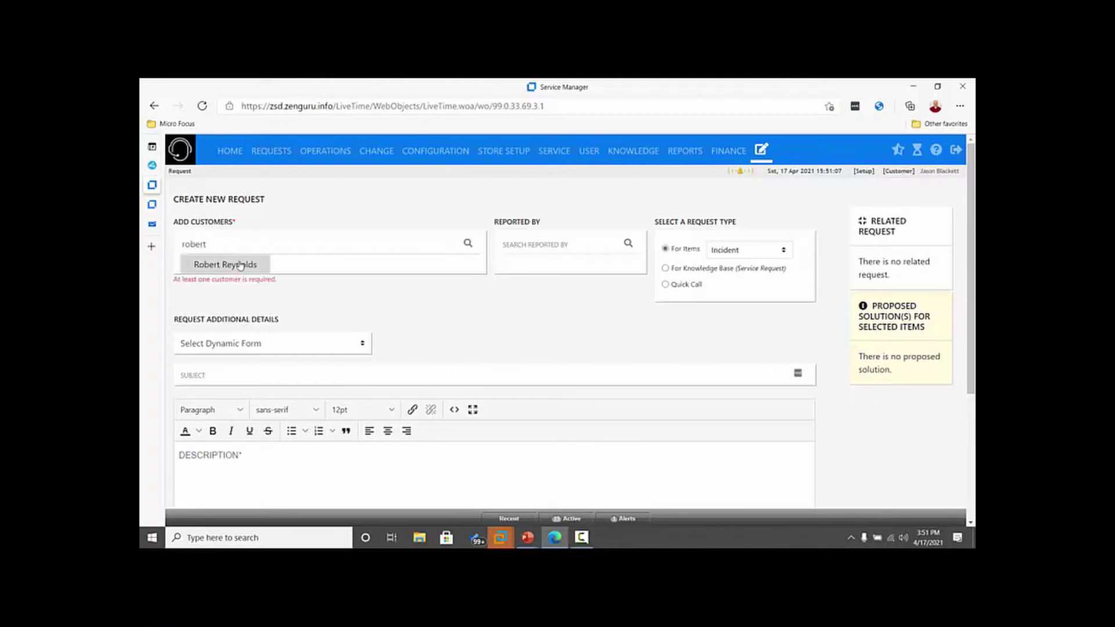
{"action": "left_click", "coordinate": [241, 266]}
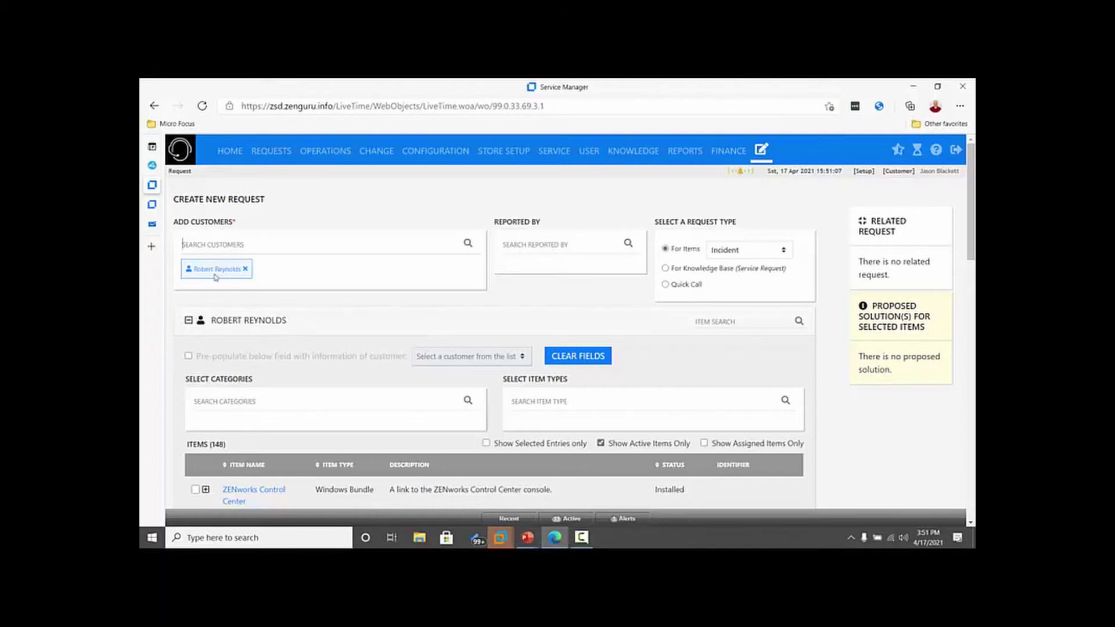
Step: Collapse and re-expand the customer's section listing 148 items
{"action": "mouse_move", "coordinate": [246, 280]}
{"action": "left_click", "coordinate": [188, 320]}
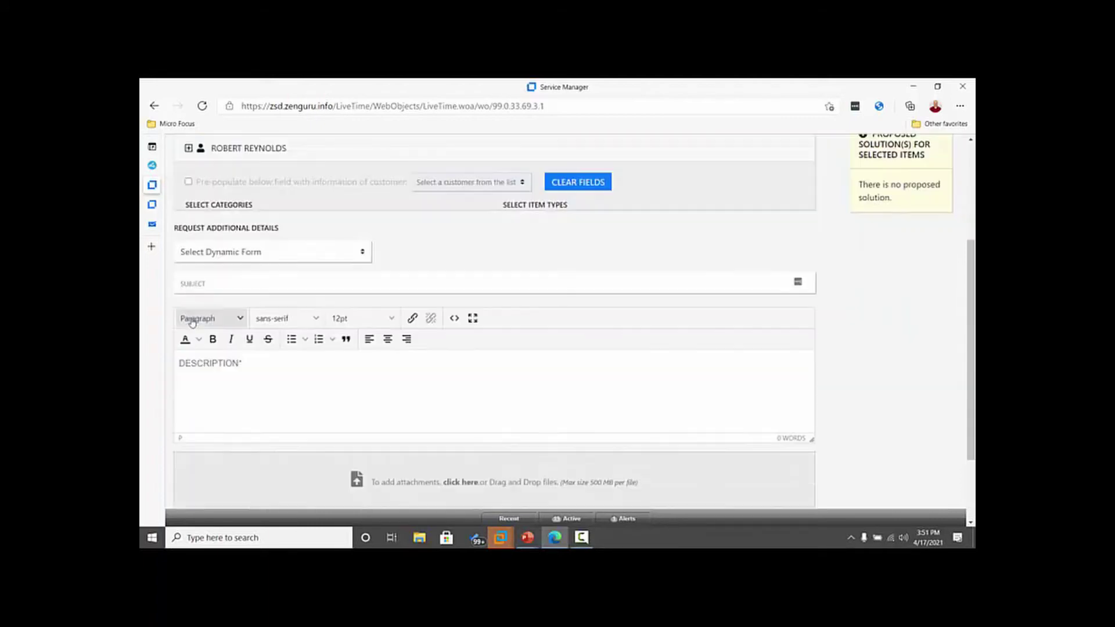
{"action": "scroll", "coordinate": [255, 281], "scroll_direction": "up", "scroll_amount": 3}
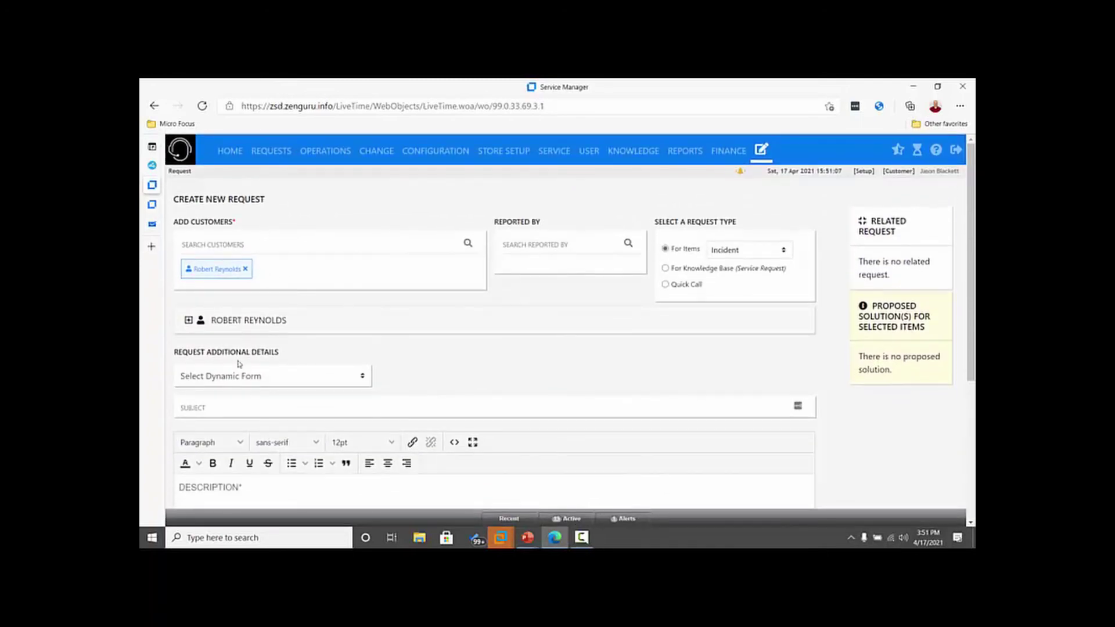
{"action": "left_click", "coordinate": [188, 320]}
{"action": "scroll", "coordinate": [251, 195], "scroll_direction": "up", "scroll_amount": 2}
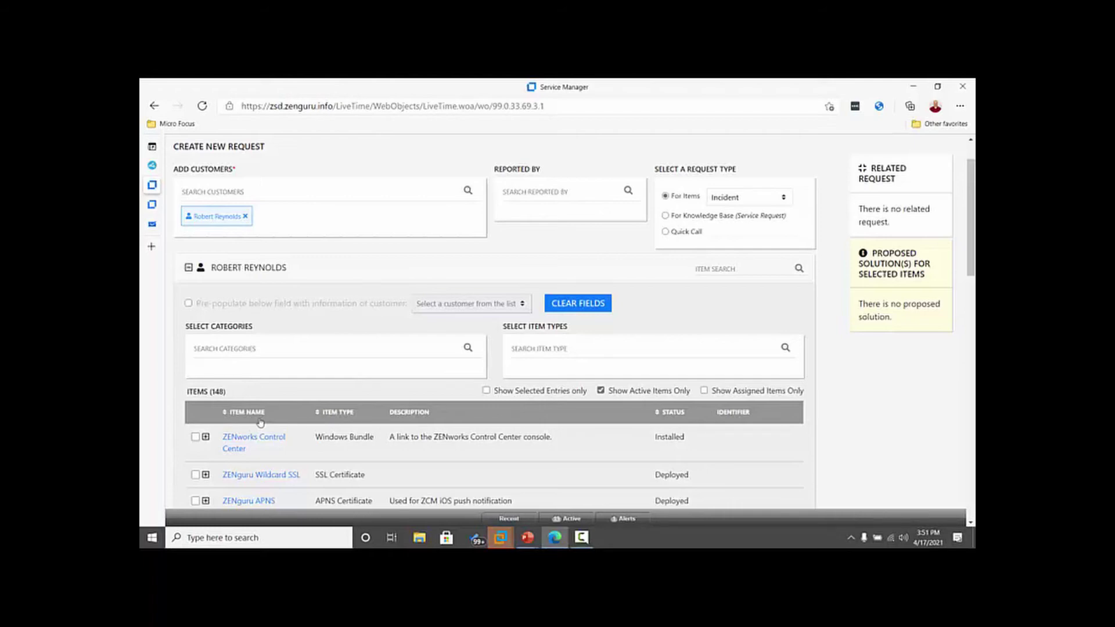
{"action": "scroll", "coordinate": [283, 316], "scroll_direction": "up", "scroll_amount": 2}
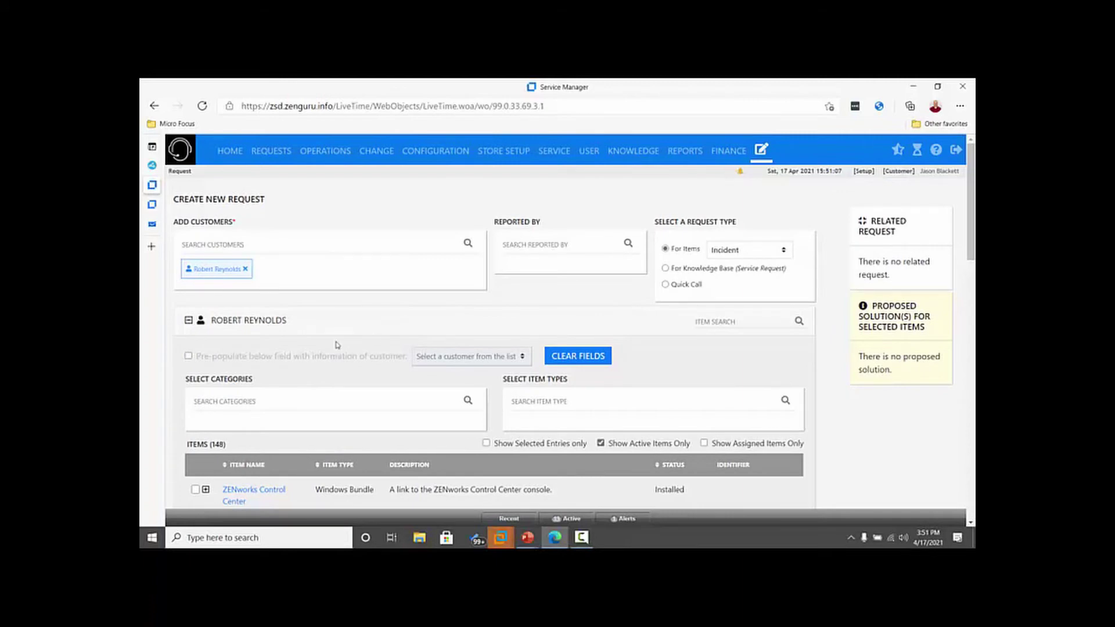
{"action": "scroll", "coordinate": [338, 345], "scroll_direction": "down", "scroll_amount": 1}
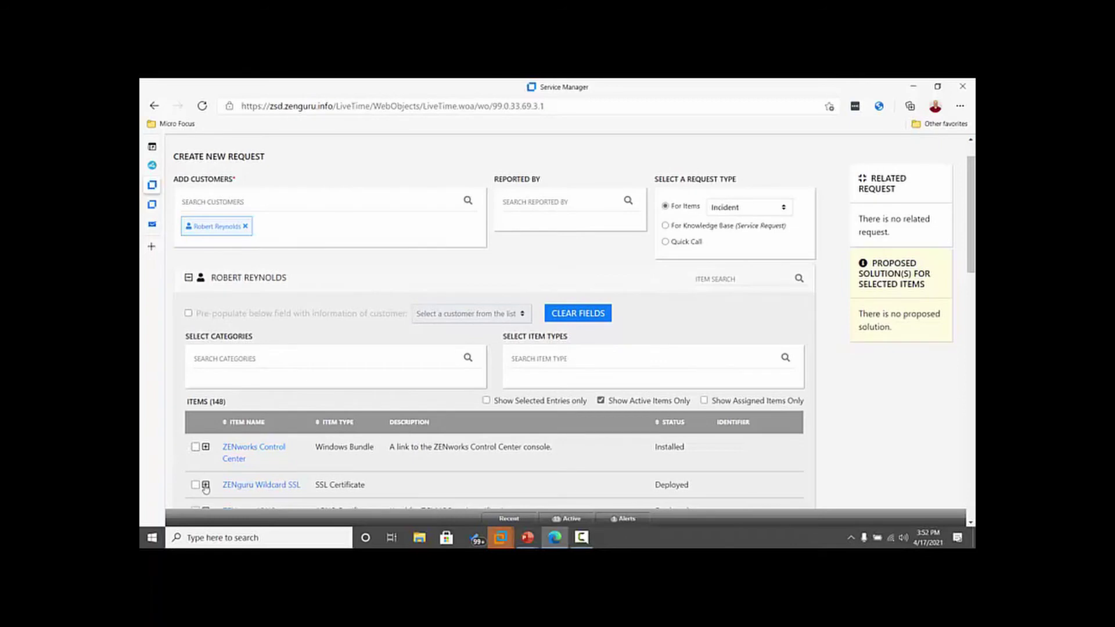
Step: Select item ZENguru Wildcard SSL, with custom classification 'Test' and location Bangalore
{"action": "scroll", "coordinate": [204, 489], "scroll_direction": "down", "scroll_amount": 1}
{"action": "left_click", "coordinate": [195, 447]}
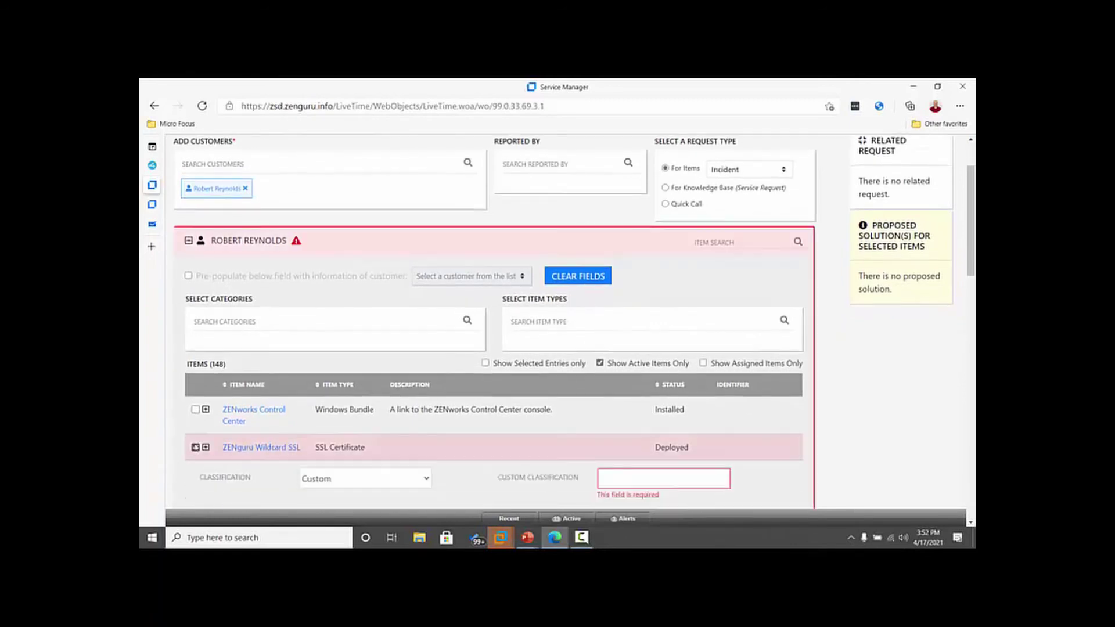
{"action": "scroll", "coordinate": [413, 431], "scroll_direction": "down", "scroll_amount": 1}
{"action": "scroll", "coordinate": [412, 428], "scroll_direction": "down", "scroll_amount": 1}
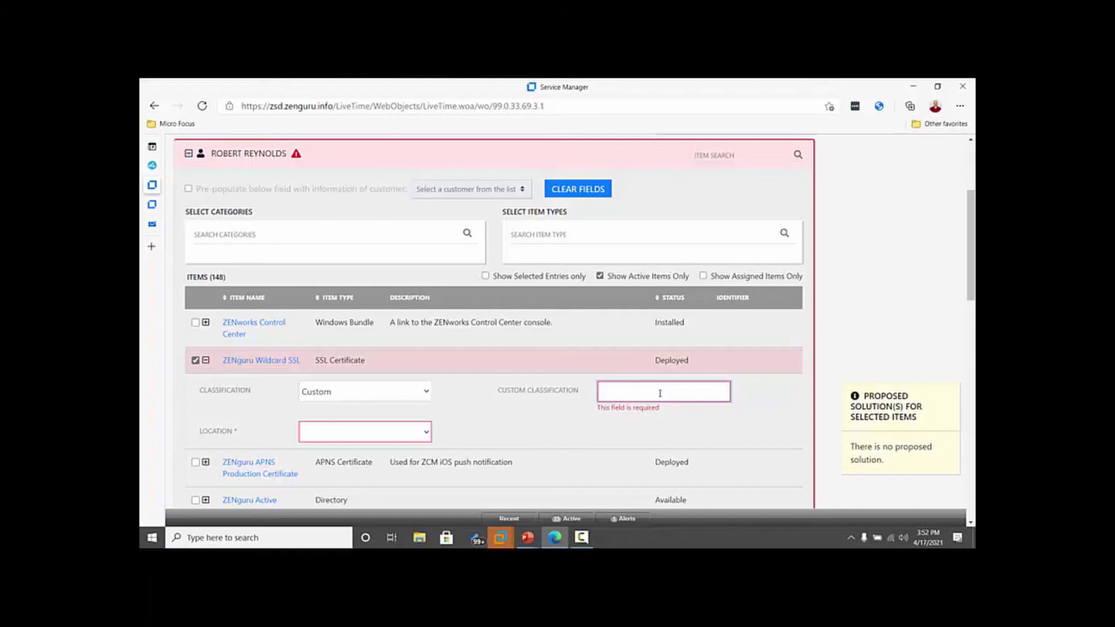
{"action": "type", "text": "TEst"}
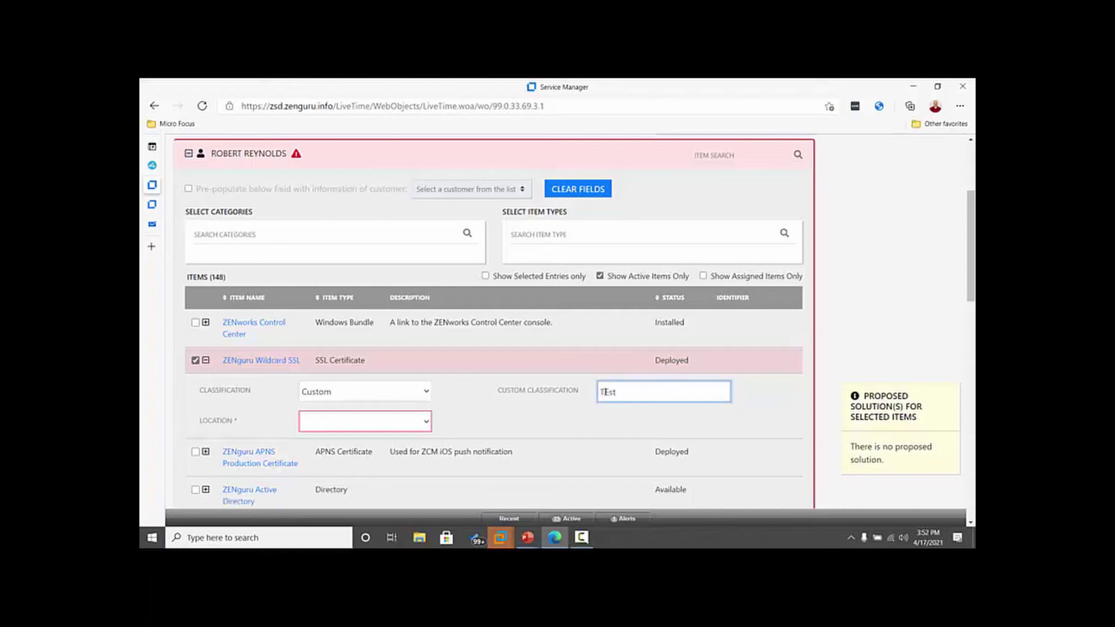
{"action": "left_click", "coordinate": [393, 417]}
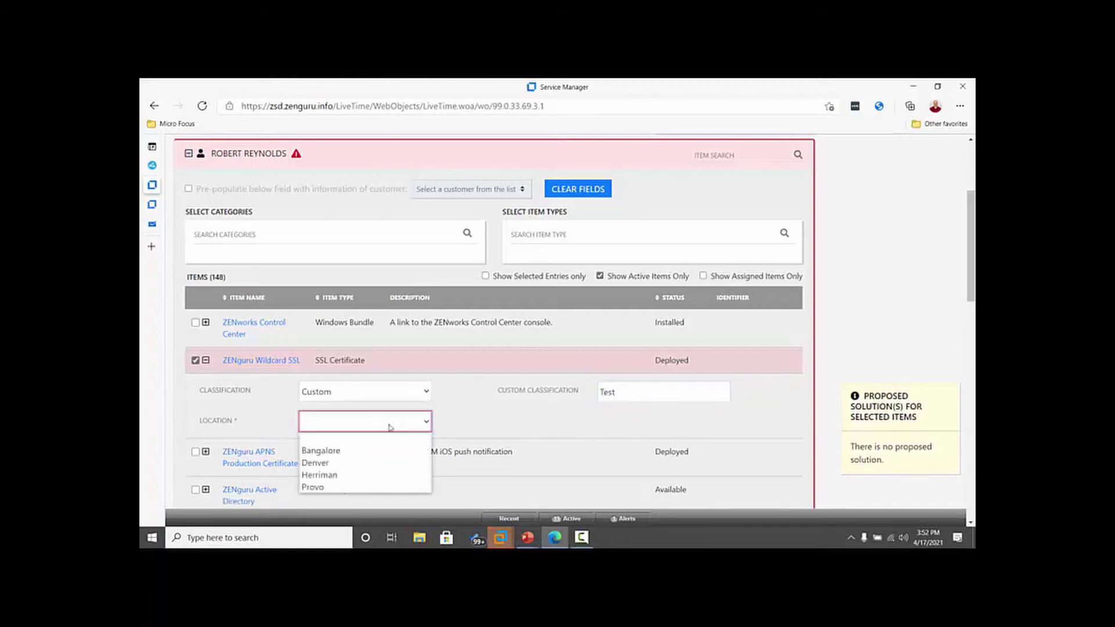
{"action": "left_click", "coordinate": [369, 451]}
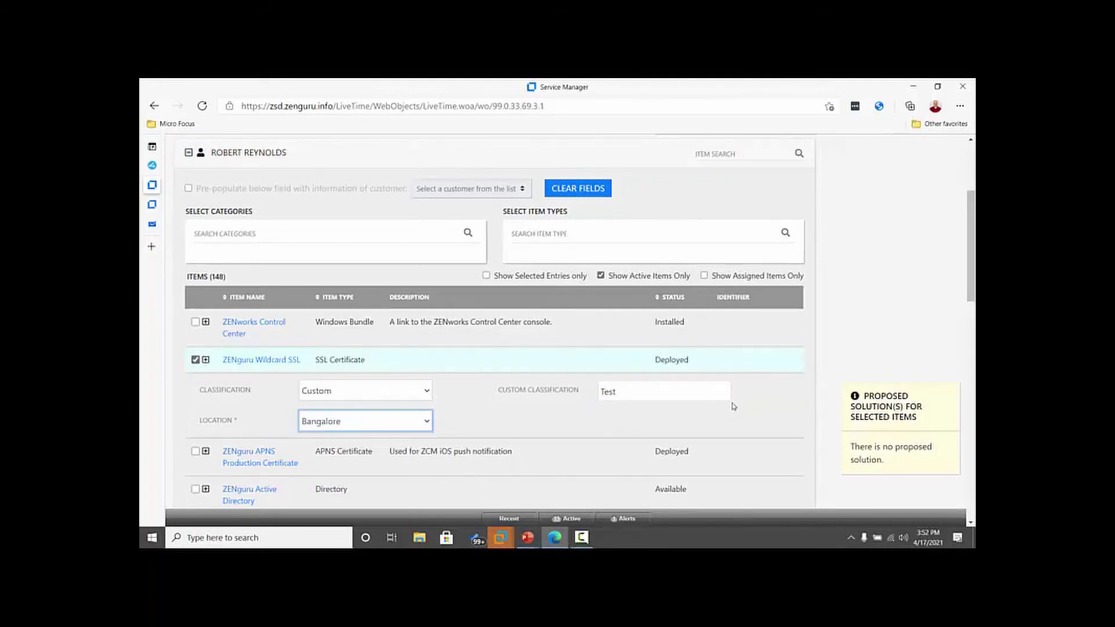
{"action": "scroll", "coordinate": [733, 407], "scroll_direction": "down", "scroll_amount": 2}
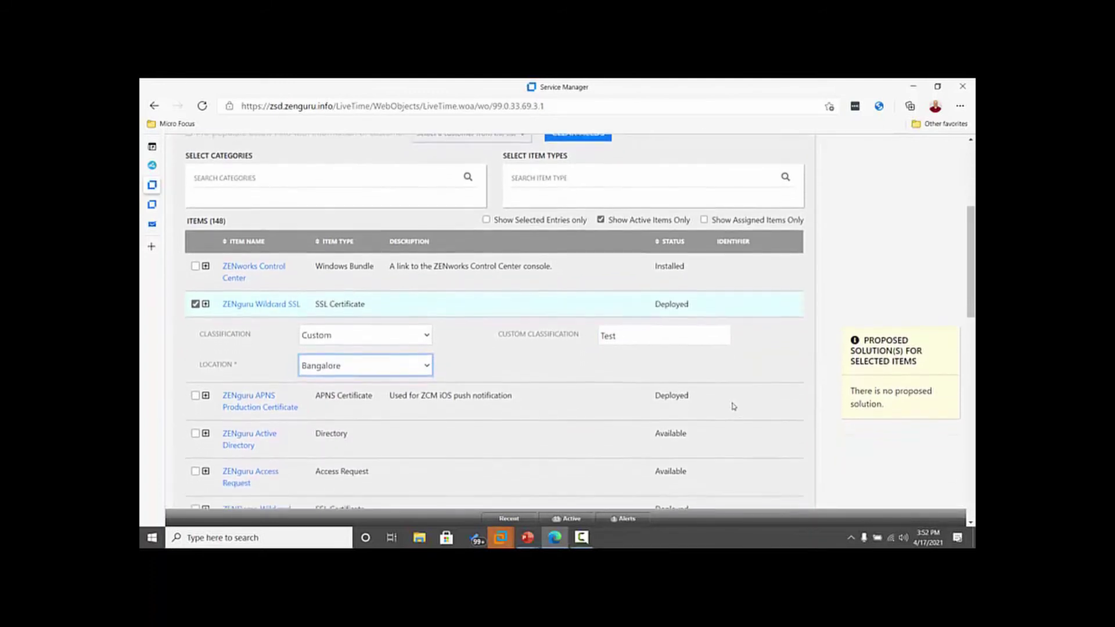
{"action": "scroll", "coordinate": [734, 406], "scroll_direction": "down", "scroll_amount": 9}
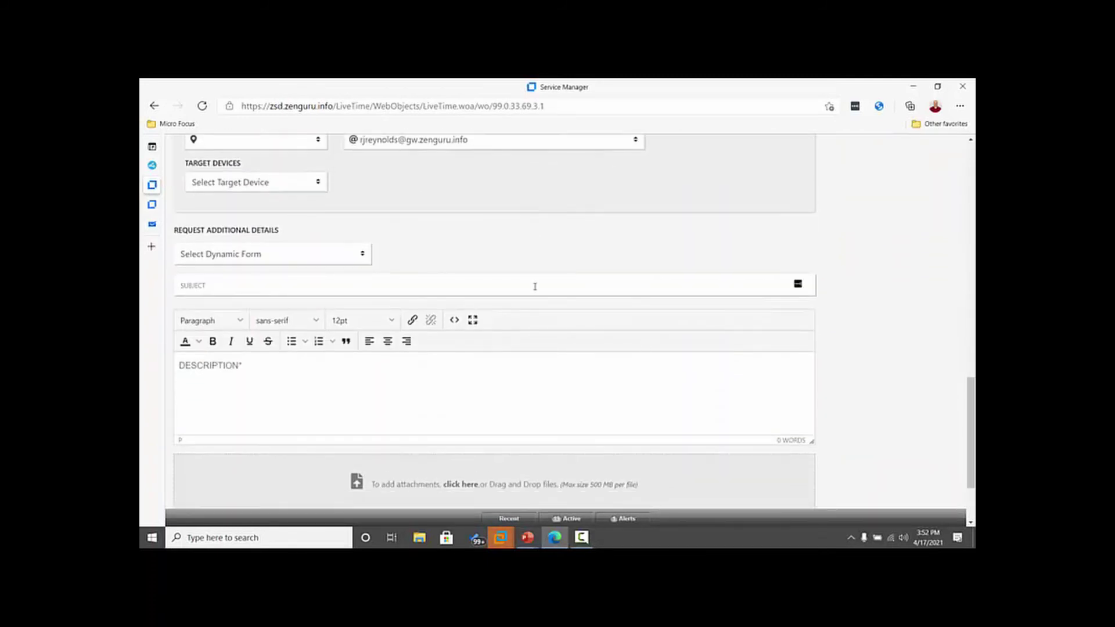
Step: Enter 'test' as subject and description and create the incident request
{"action": "left_click", "coordinate": [534, 287]}
{"action": "type", "text": "test"}
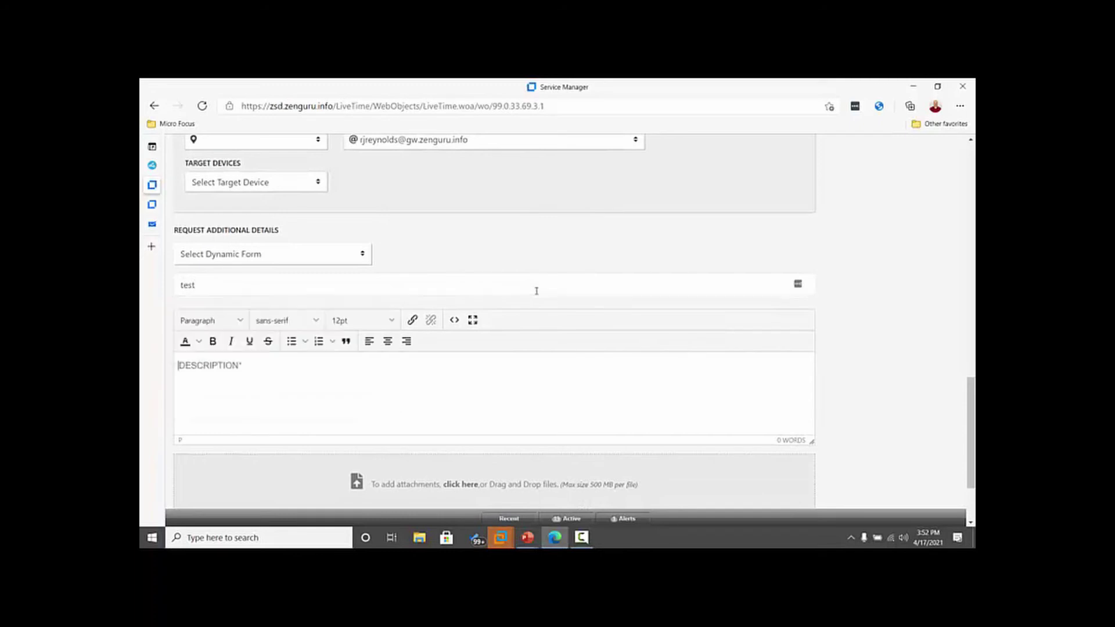
{"action": "key", "text": "Tab"}
{"action": "type", "text": "te"}
{"action": "scroll", "coordinate": [537, 290], "scroll_direction": "down", "scroll_amount": 2}
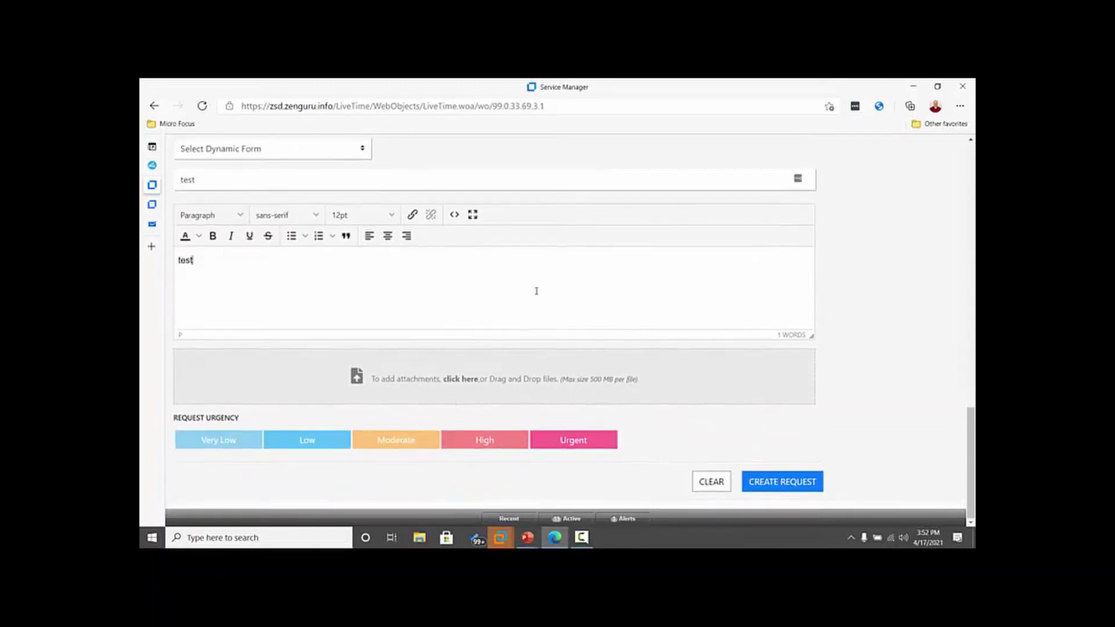
{"action": "left_click", "coordinate": [778, 483]}
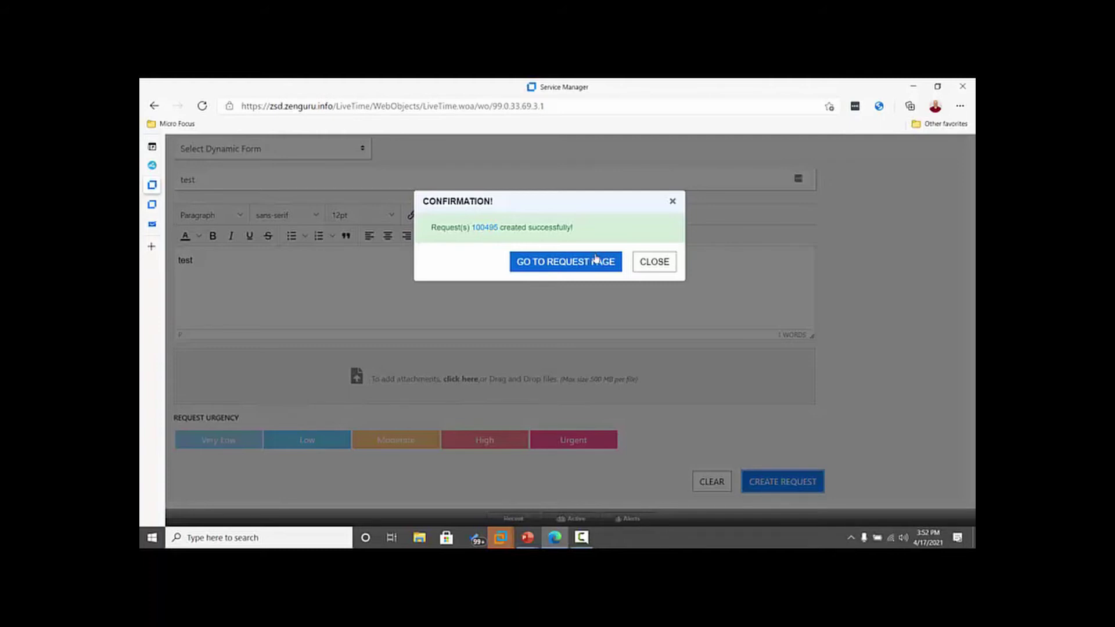
Step: Open the newly created request 100495 from the confirmation dialog
{"action": "left_click", "coordinate": [488, 228]}
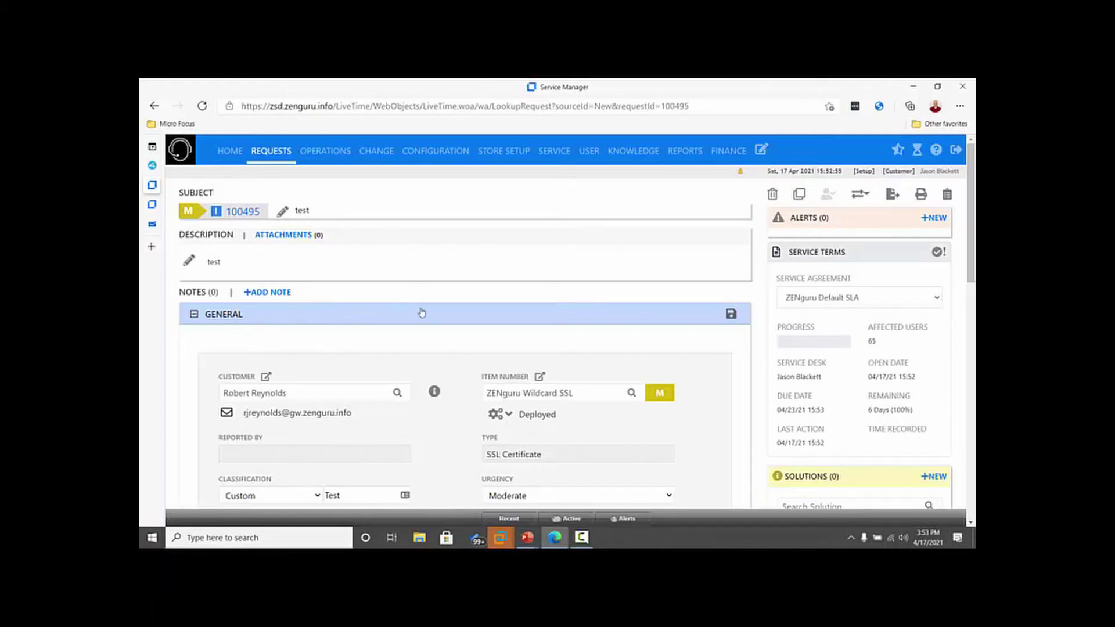
{"action": "scroll", "coordinate": [691, 416], "scroll_direction": "down", "scroll_amount": 6}
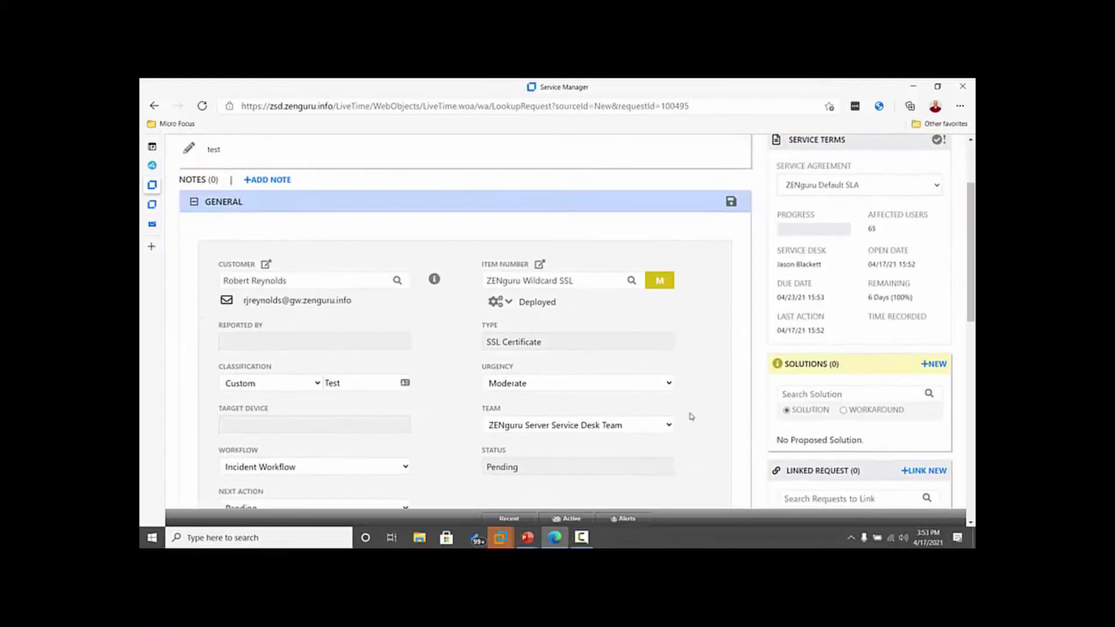
{"action": "scroll", "coordinate": [691, 416], "scroll_direction": "up", "scroll_amount": 4}
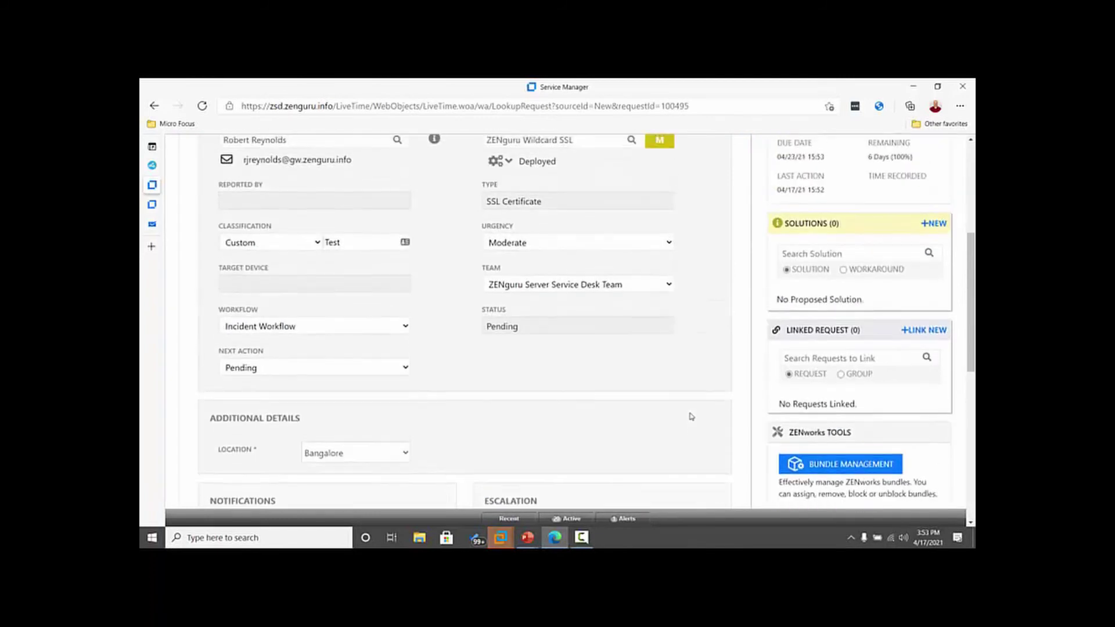
{"action": "left_click", "coordinate": [580, 267]}
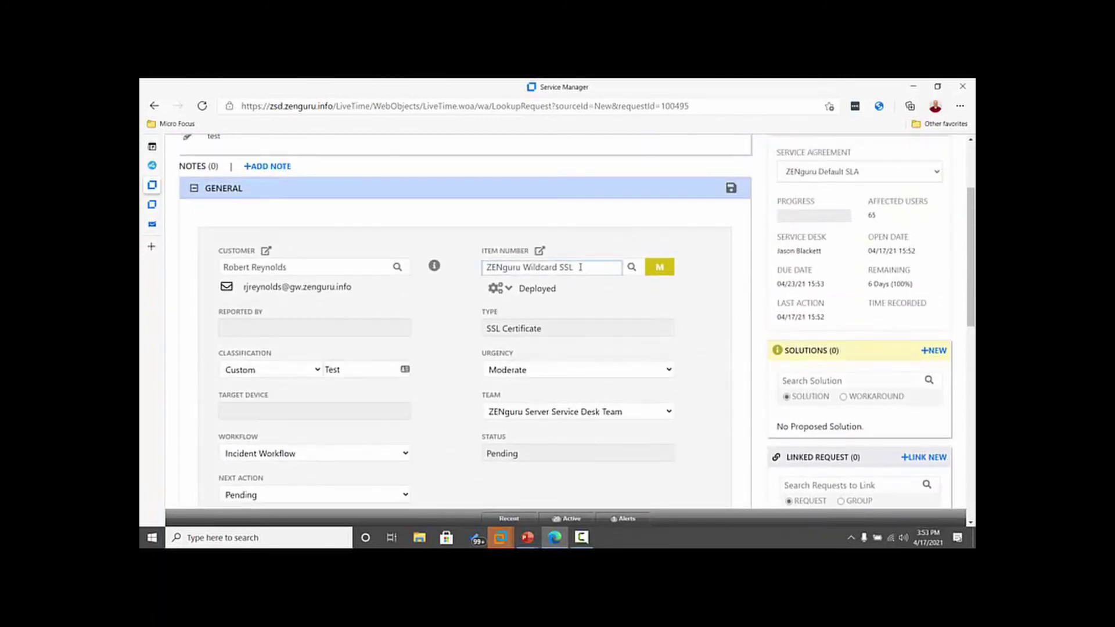
Step: Clear the Item Number, search '100', and pick item 100110 from the suggestions
{"action": "left_click", "coordinate": [631, 268]}
{"action": "type", "text": "100"}
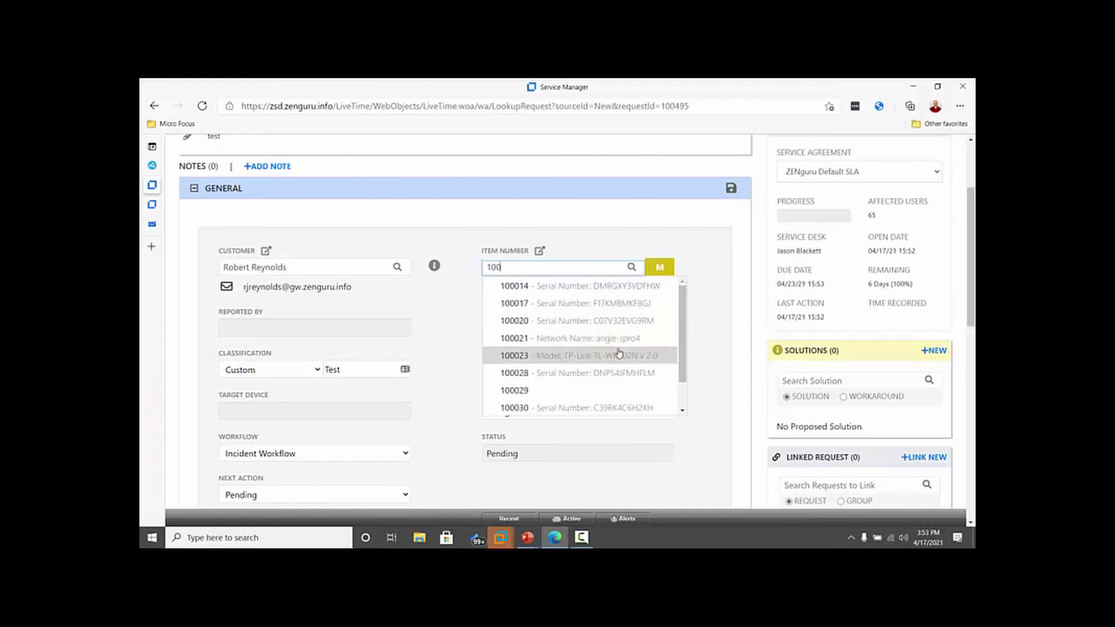
{"action": "scroll", "coordinate": [619, 353], "scroll_direction": "down", "scroll_amount": 8}
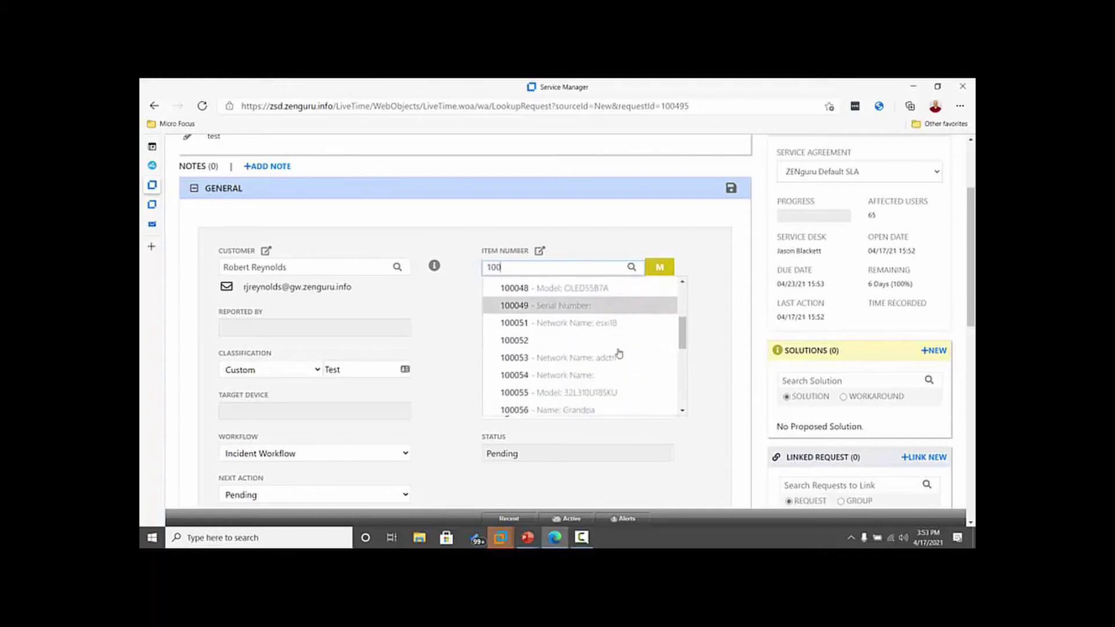
{"action": "scroll", "coordinate": [619, 353], "scroll_direction": "down", "scroll_amount": 10}
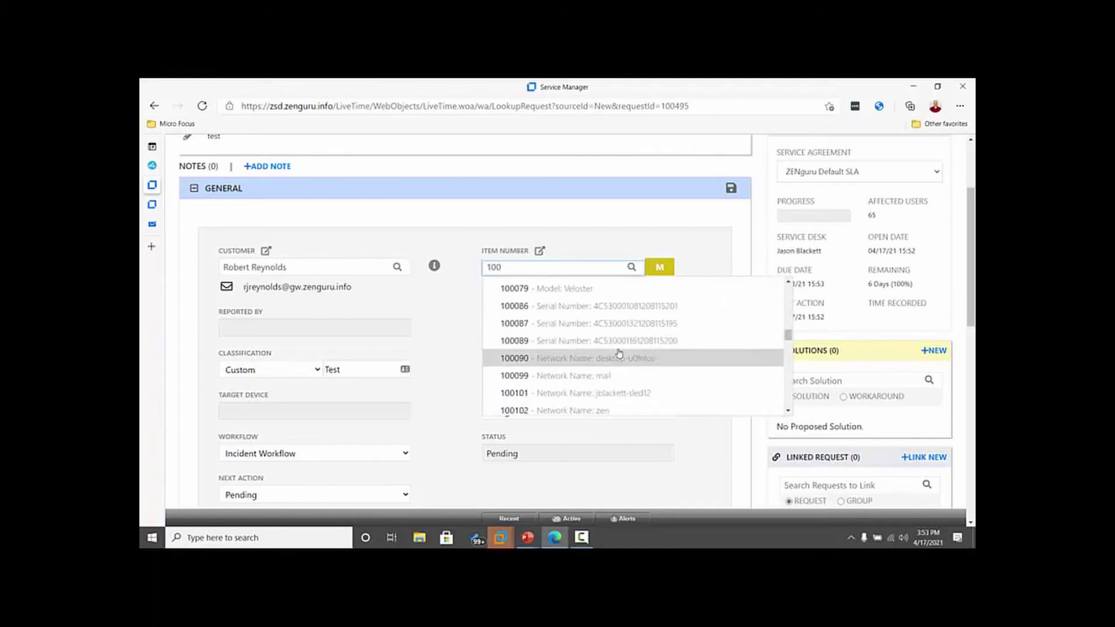
{"action": "scroll", "coordinate": [620, 353], "scroll_direction": "down", "scroll_amount": 2}
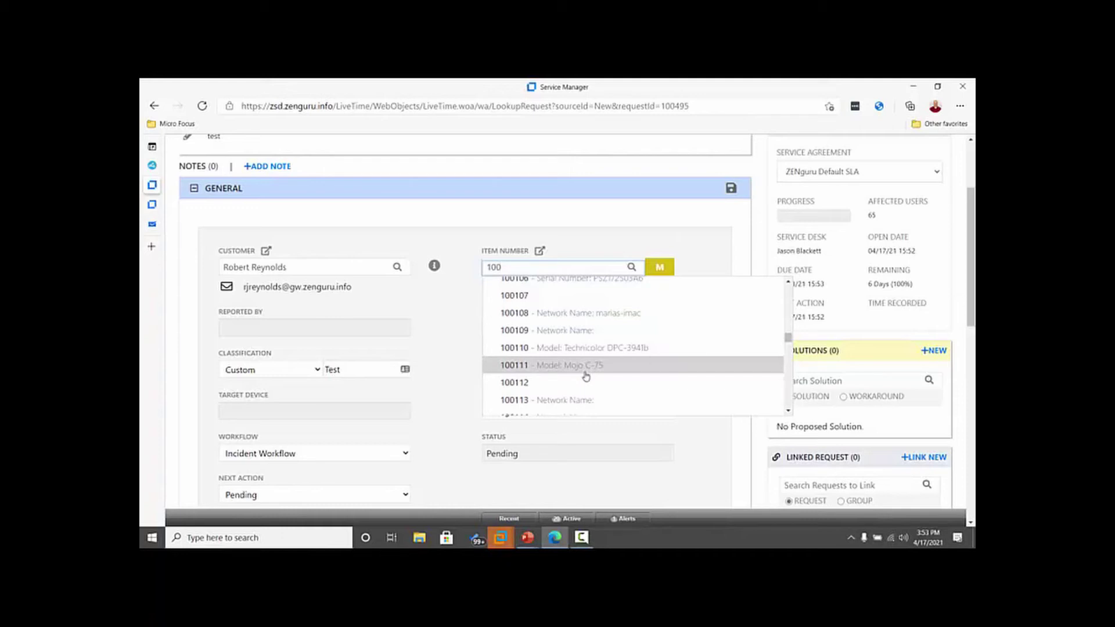
{"action": "left_click", "coordinate": [593, 353]}
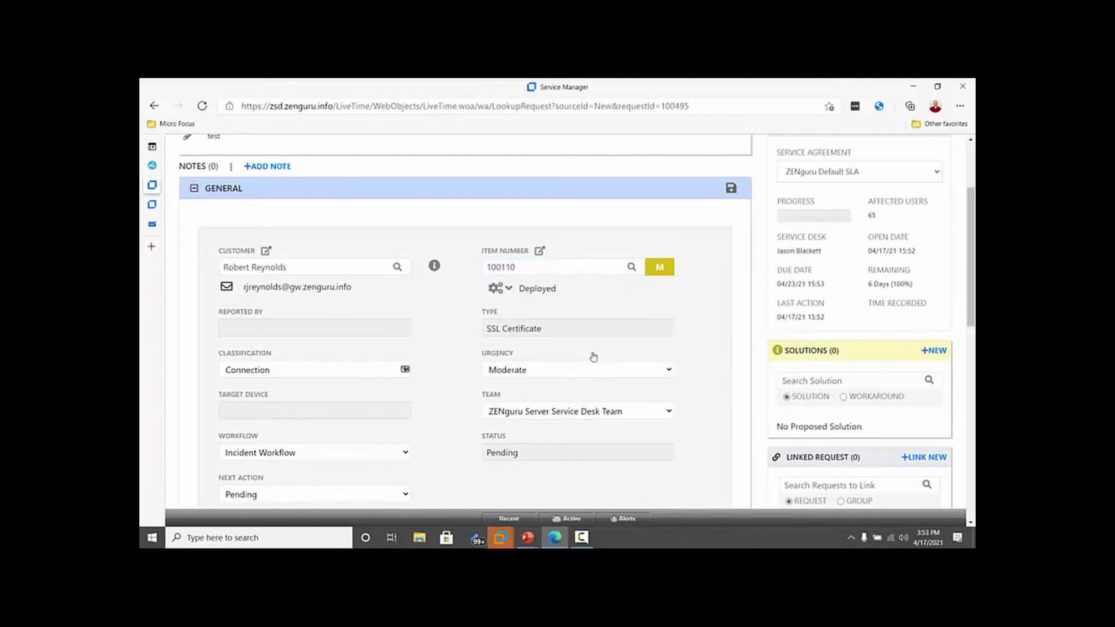
{"action": "scroll", "coordinate": [593, 357], "scroll_direction": "down", "scroll_amount": 4}
{"action": "scroll", "coordinate": [593, 356], "scroll_direction": "down", "scroll_amount": 2}
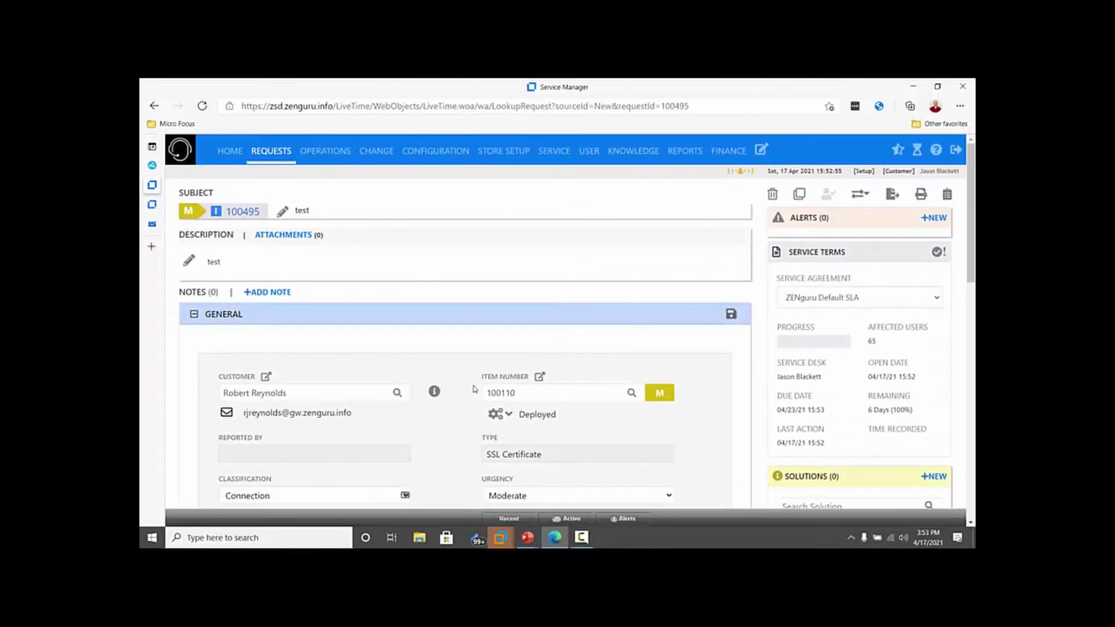
{"action": "left_click", "coordinate": [763, 150]}
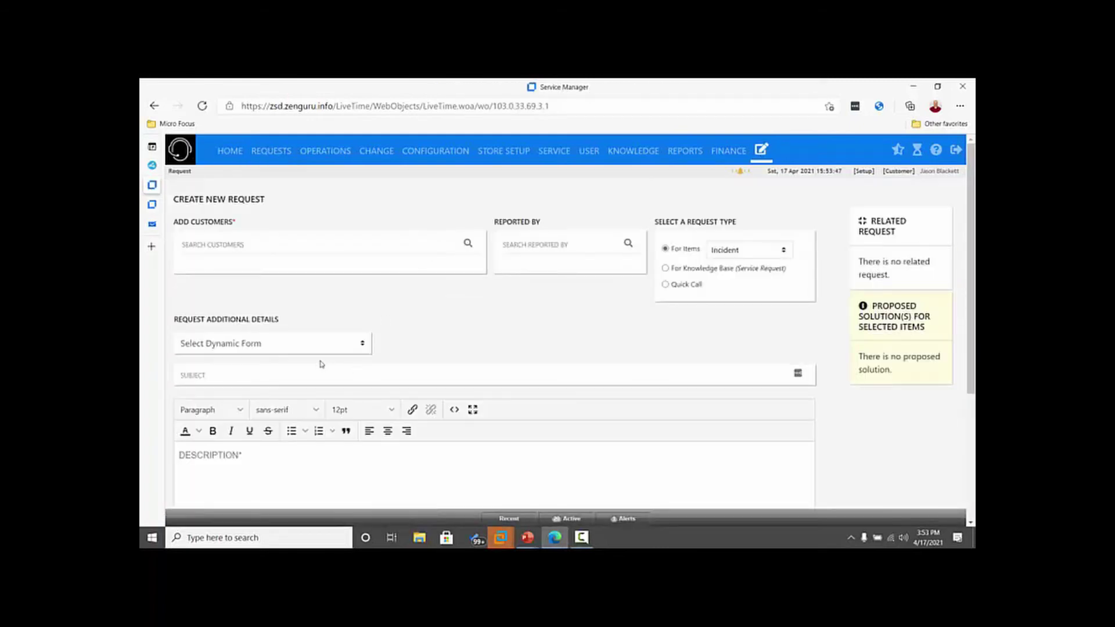
{"action": "type", "text": "jason"}
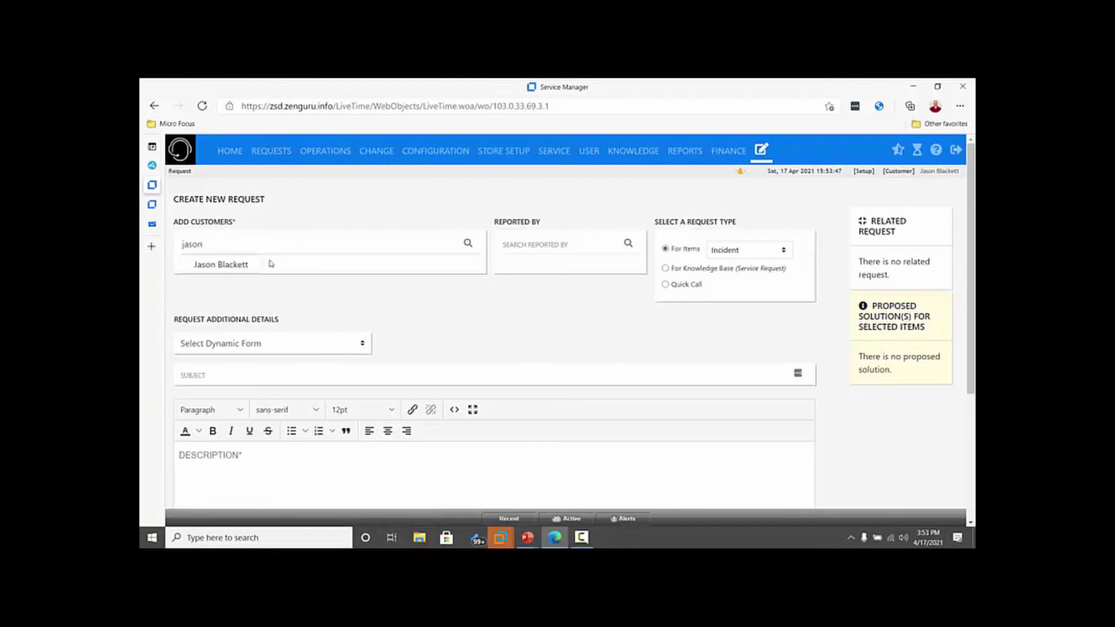
{"action": "left_click", "coordinate": [219, 265]}
{"action": "scroll", "coordinate": [779, 299], "scroll_direction": "down", "scroll_amount": 2}
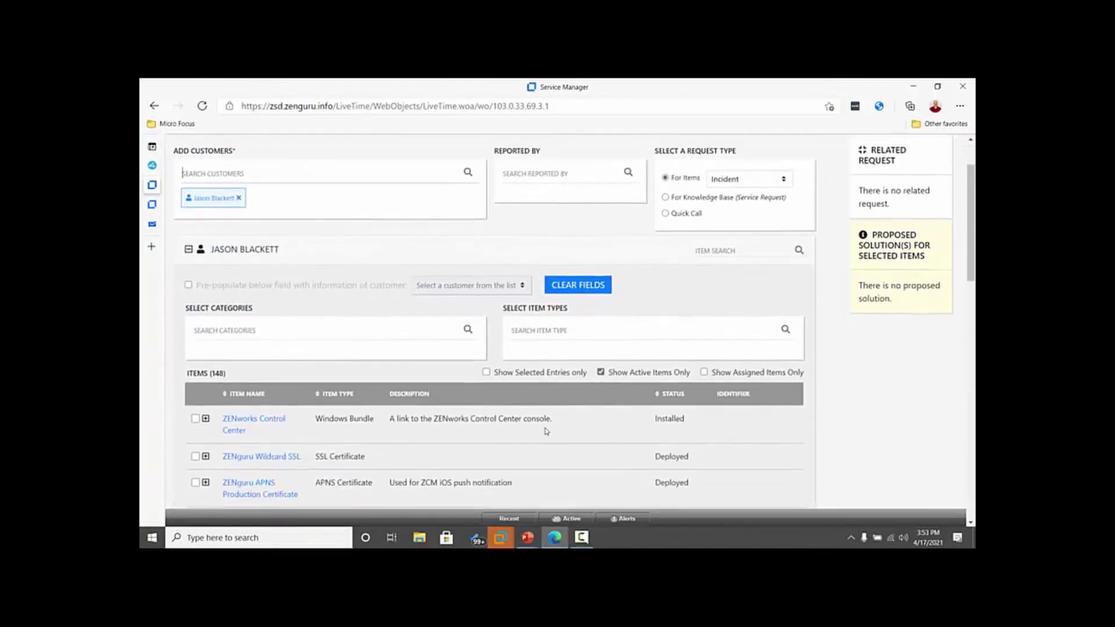
{"action": "left_click", "coordinate": [735, 248]}
{"action": "type", "text": "100"}
{"action": "scroll", "coordinate": [745, 367], "scroll_direction": "down", "scroll_amount": 3}
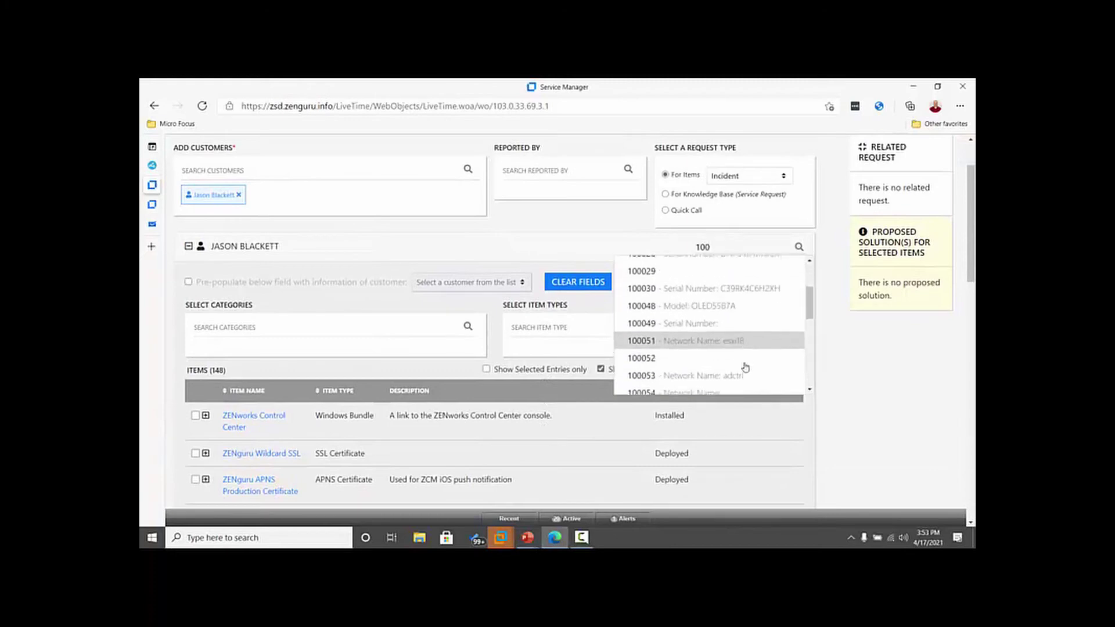
{"action": "scroll", "coordinate": [745, 367], "scroll_direction": "down", "scroll_amount": 5}
{"action": "left_click", "coordinate": [400, 331]}
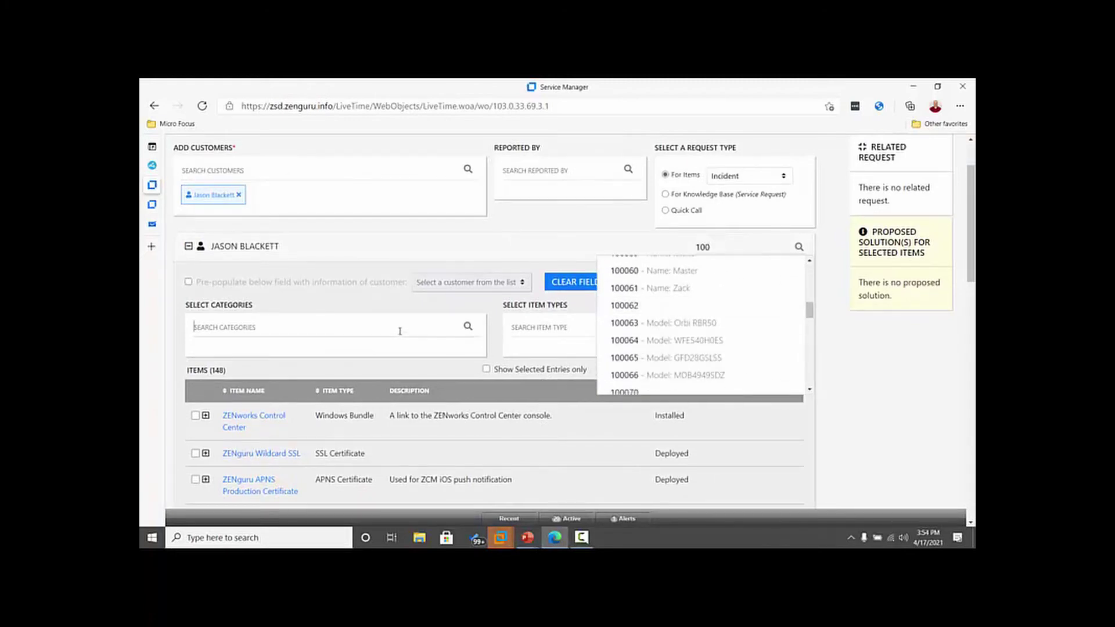
{"action": "type", "text": "aa"}
{"action": "double_click", "coordinate": [750, 242]}
{"action": "key", "text": "BackSpace"}
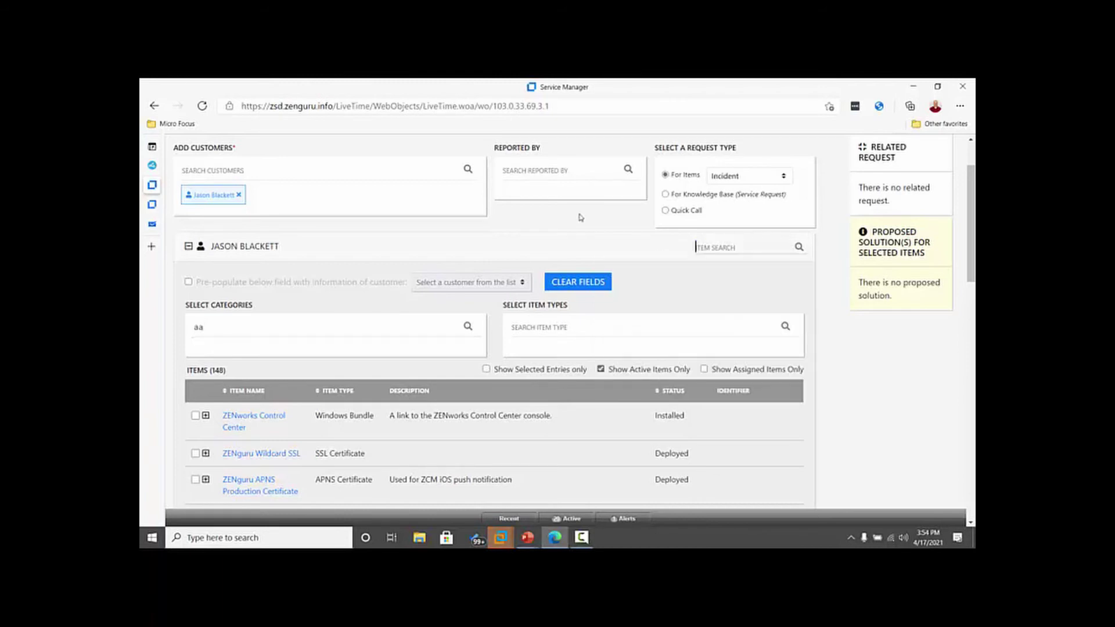
{"action": "left_click", "coordinate": [240, 320]}
{"action": "key", "text": "BackSpace"}
{"action": "scroll", "coordinate": [251, 422], "scroll_direction": "down", "scroll_amount": 5}
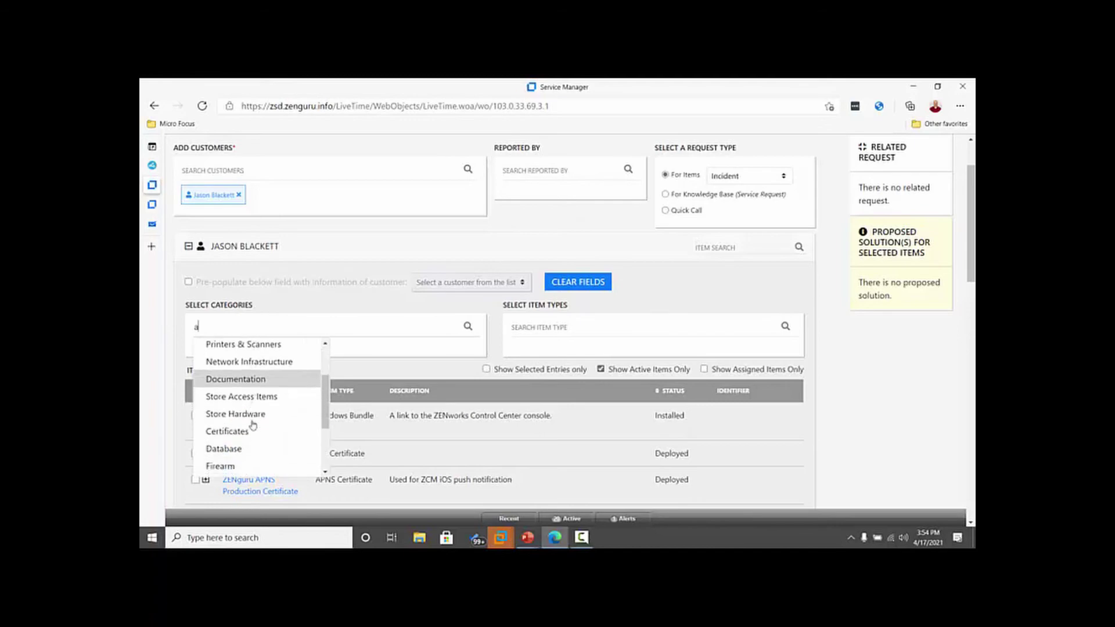
{"action": "scroll", "coordinate": [253, 425], "scroll_direction": "down", "scroll_amount": 3}
{"action": "scroll", "coordinate": [255, 424], "scroll_direction": "up", "scroll_amount": 2}
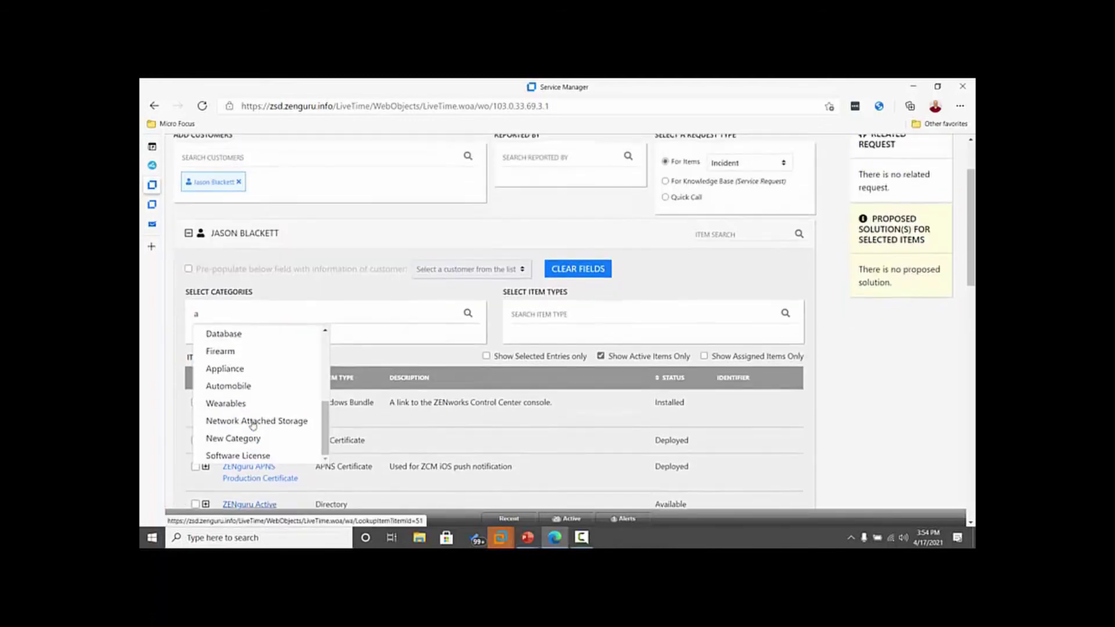
{"action": "left_click", "coordinate": [588, 318]}
{"action": "type", "text": "a"}
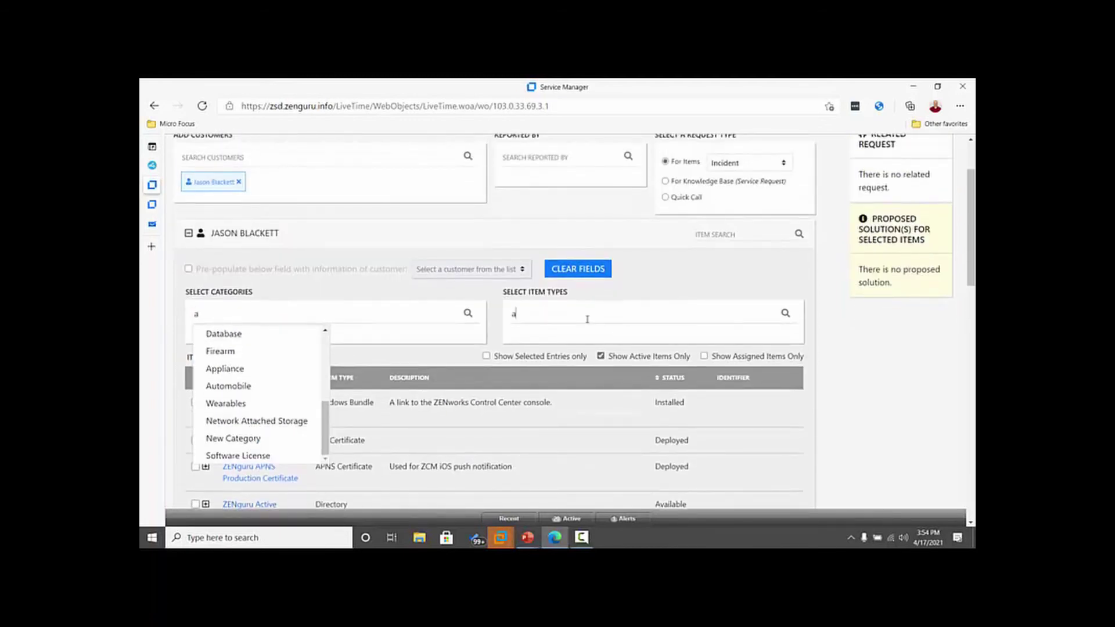
{"action": "left_click", "coordinate": [210, 312]}
{"action": "key", "text": "BackSpace"}
{"action": "key", "text": "Tab"}
{"action": "type", "text": "a"}
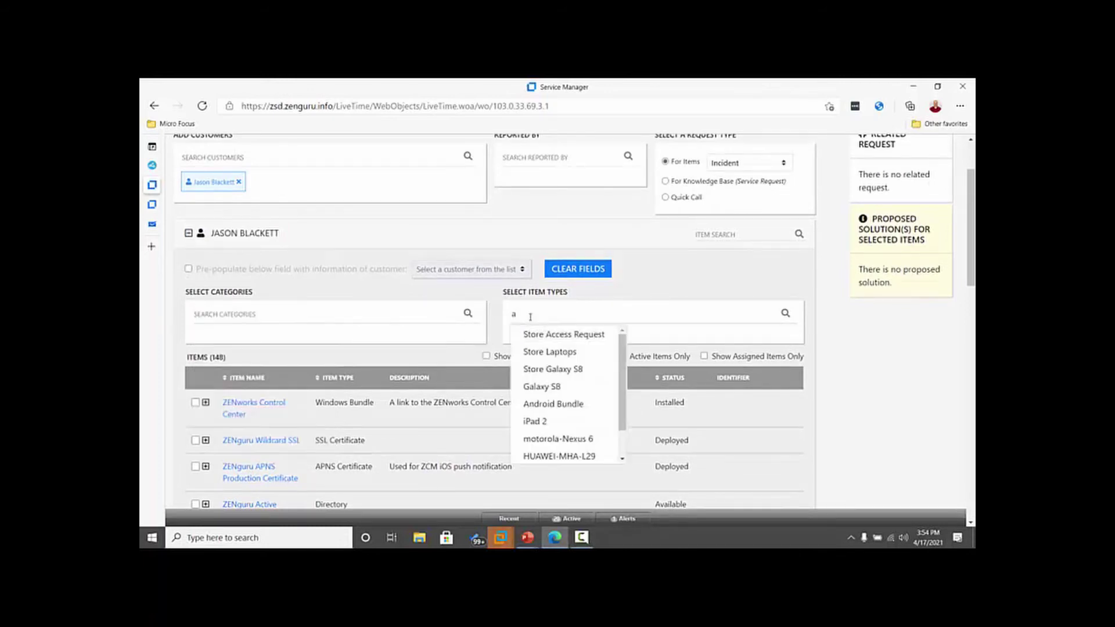
{"action": "scroll", "coordinate": [532, 385], "scroll_direction": "down", "scroll_amount": 1}
{"action": "scroll", "coordinate": [532, 384], "scroll_direction": "down", "scroll_amount": 1}
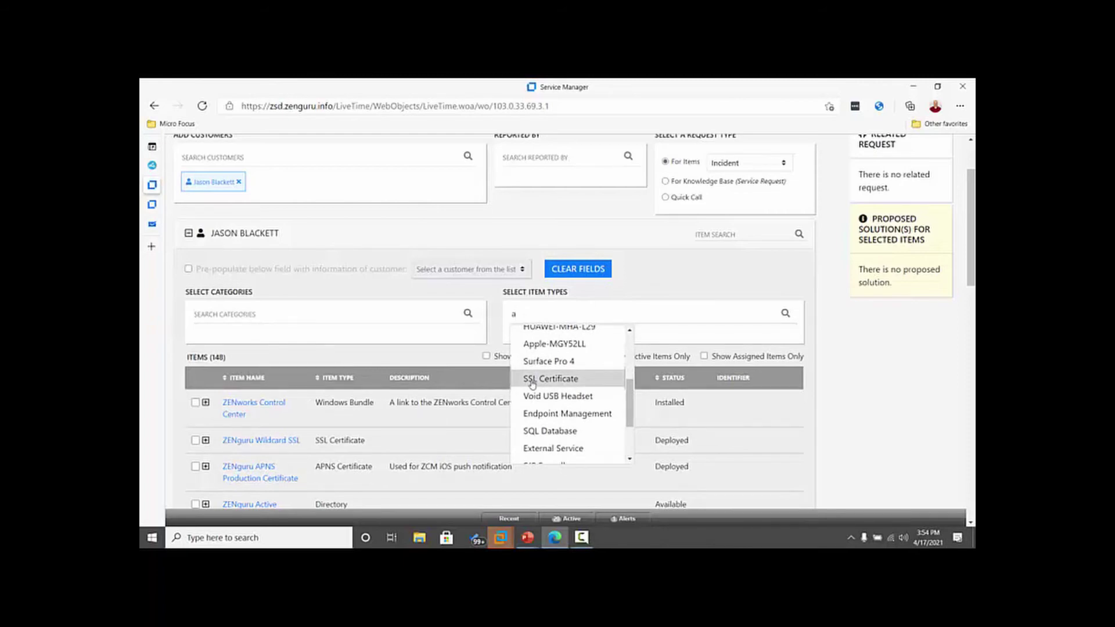
{"action": "scroll", "coordinate": [974, 415], "scroll_direction": "down", "scroll_amount": 3}
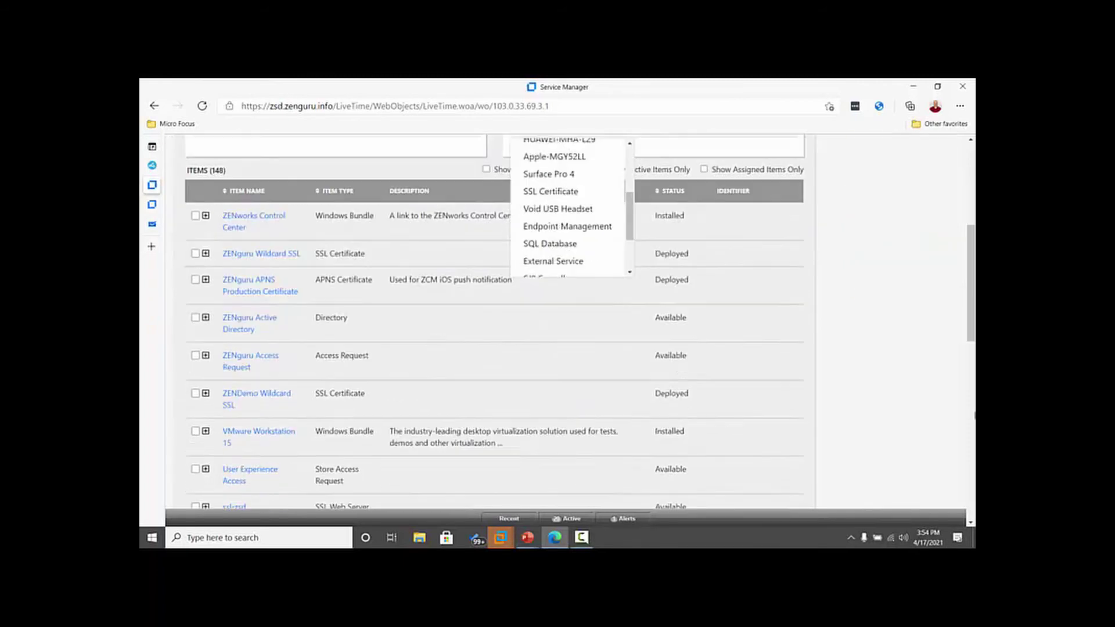
{"action": "scroll", "coordinate": [974, 415], "scroll_direction": "down", "scroll_amount": 2}
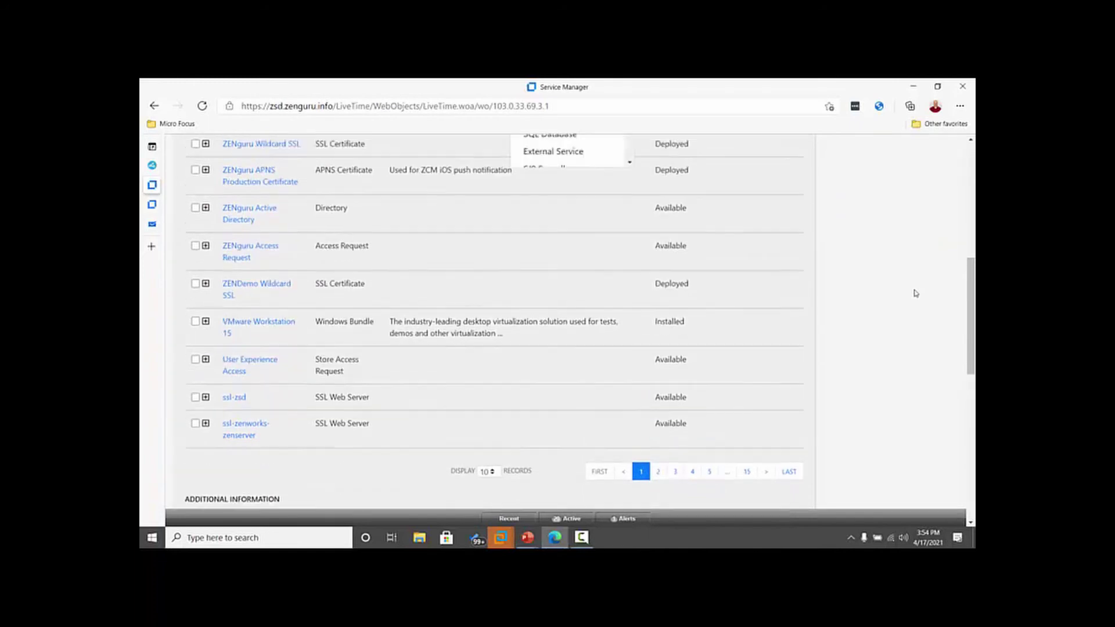
{"action": "scroll", "coordinate": [916, 293], "scroll_direction": "up", "scroll_amount": 5}
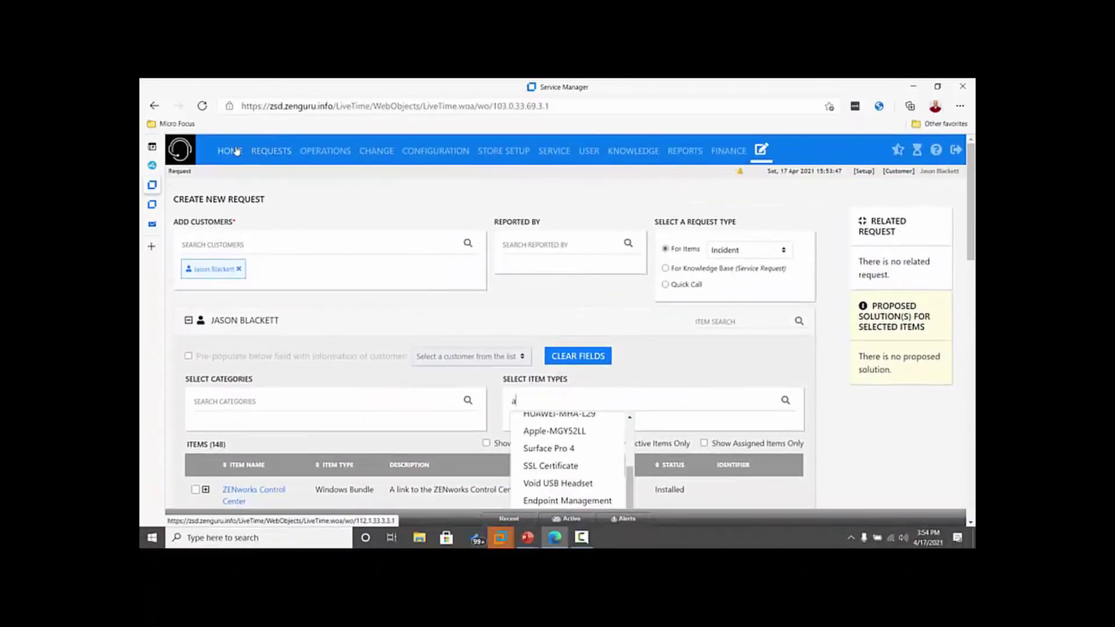
Step: Open the Certificate Expiration quick call from Home > Quick Calls
{"action": "left_click", "coordinate": [235, 151]}
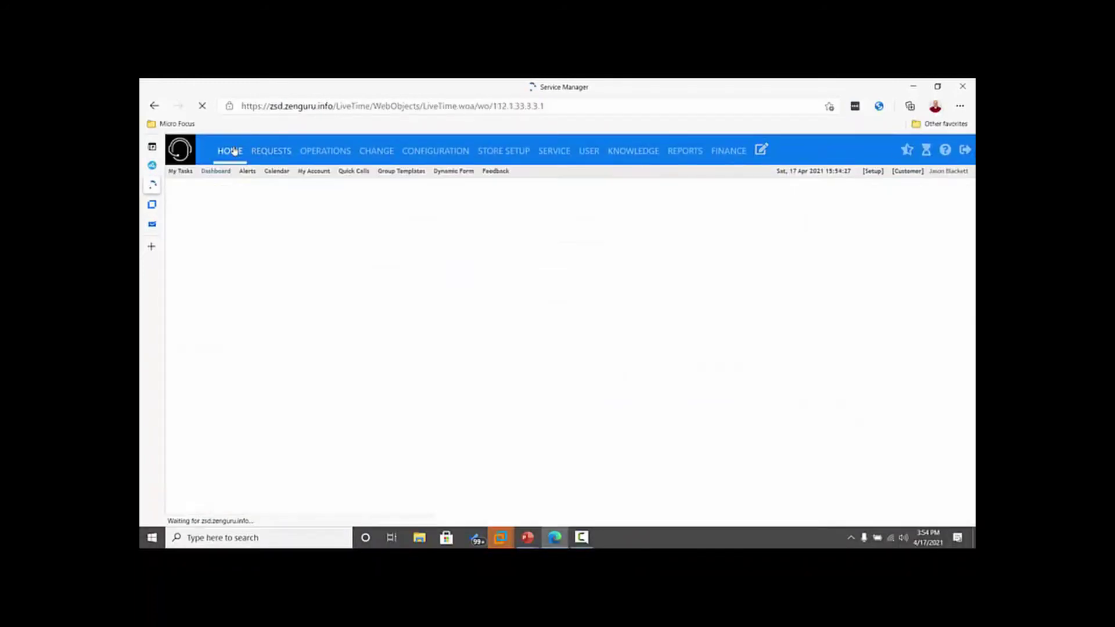
{"action": "left_click", "coordinate": [355, 171]}
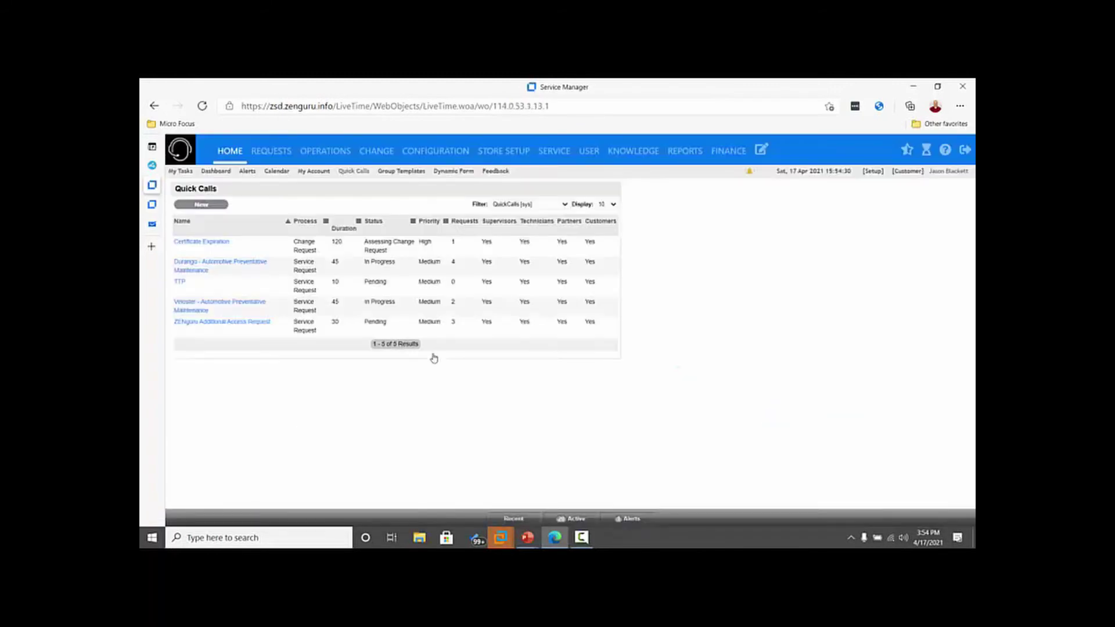
{"action": "left_click", "coordinate": [210, 243]}
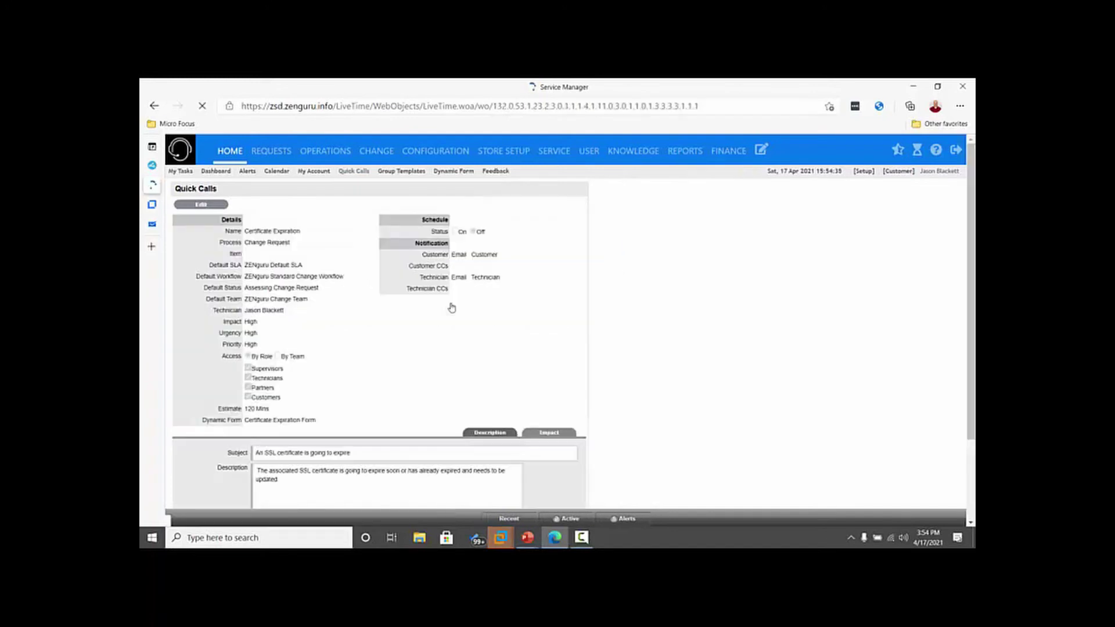
Step: Review its SSL certificate subject wording and switch the quick call to edit mode
{"action": "scroll", "coordinate": [452, 308], "scroll_direction": "down", "scroll_amount": 2}
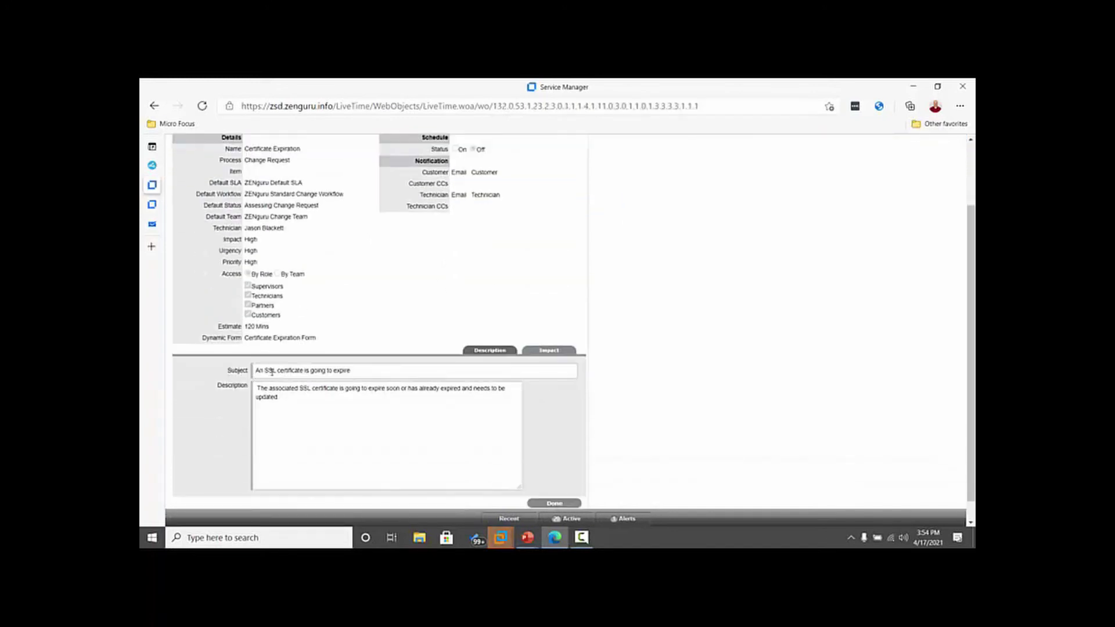
{"action": "left_click_drag", "start_coordinate": [265, 370], "coordinate": [368, 367]}
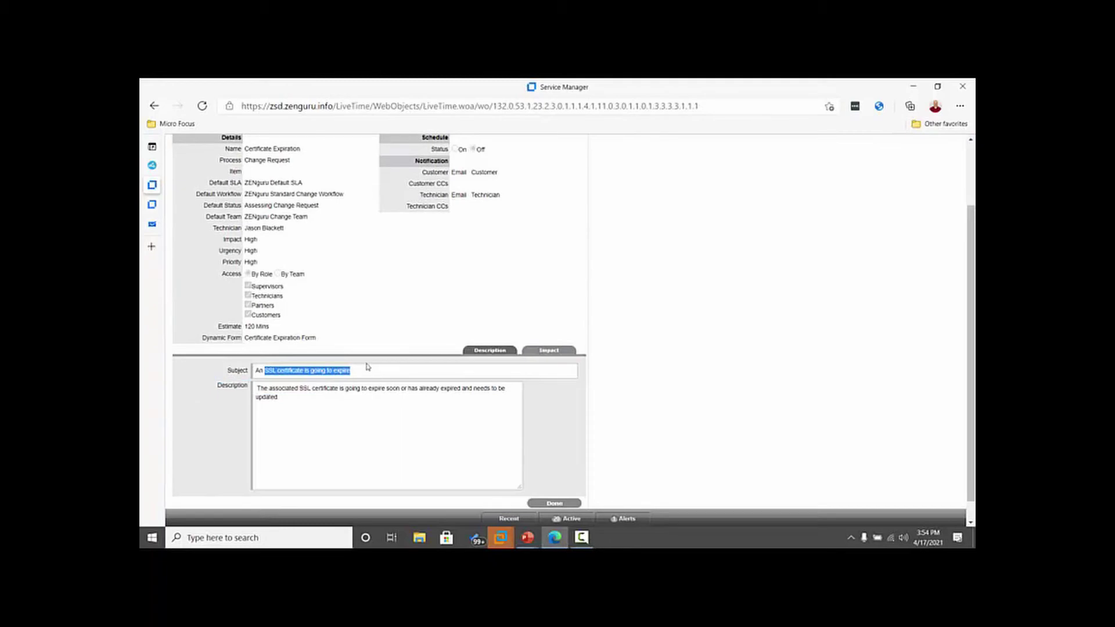
{"action": "left_click", "coordinate": [349, 377]}
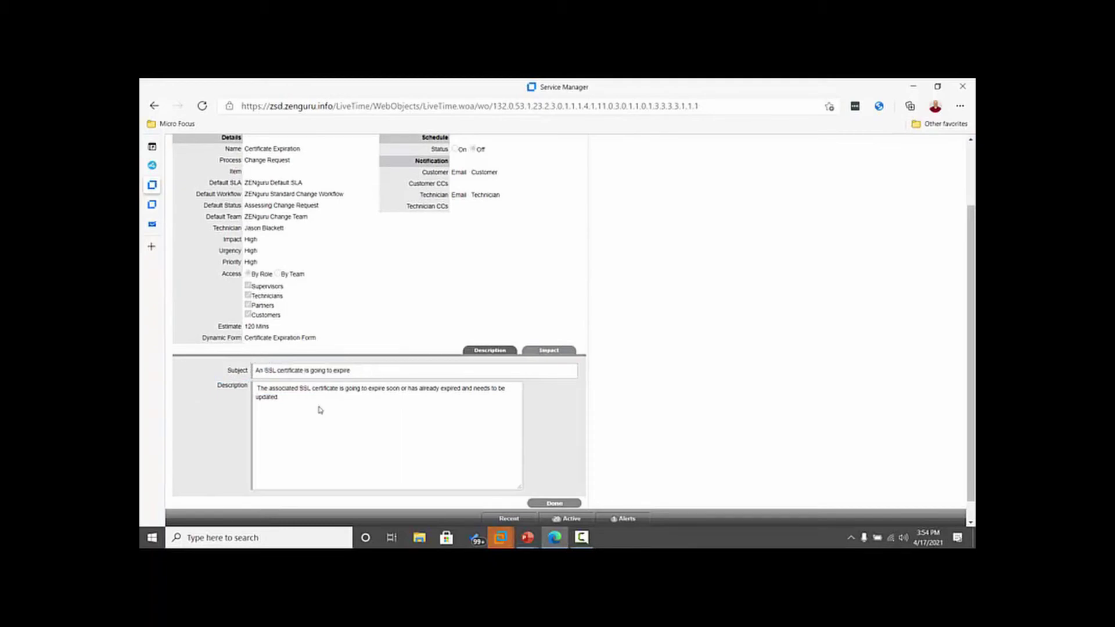
{"action": "scroll", "coordinate": [315, 380], "scroll_direction": "up", "scroll_amount": 3}
{"action": "left_click", "coordinate": [197, 205]}
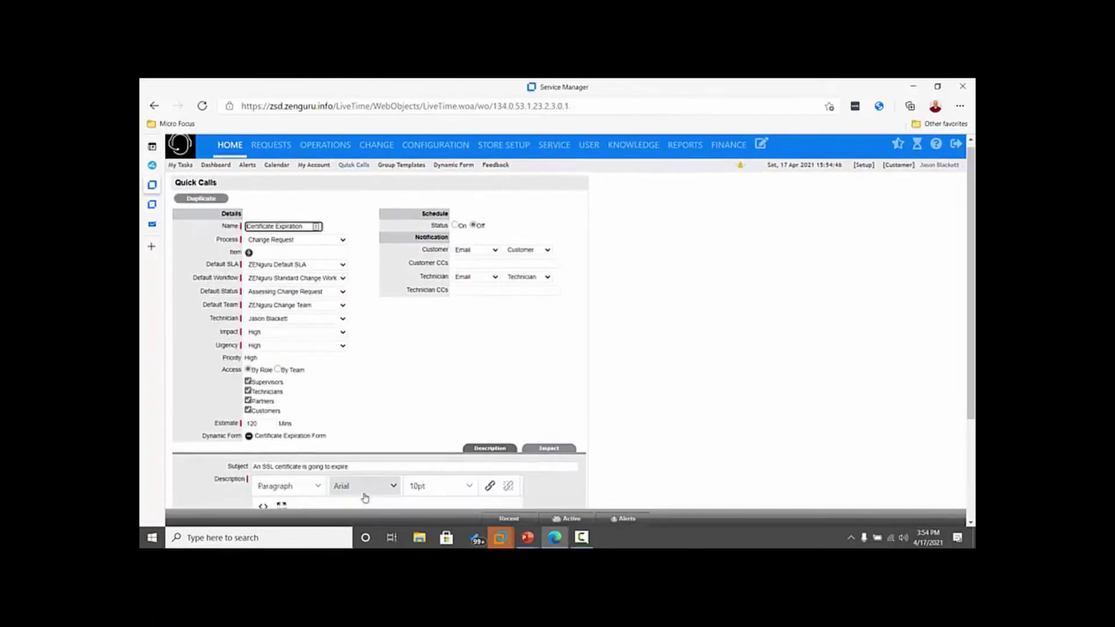
Step: Select the Subject line text, then cancel the edit, returning to the 5 quick calls
{"action": "scroll", "coordinate": [365, 497], "scroll_direction": "down", "scroll_amount": 2}
{"action": "left_click", "coordinate": [259, 422]}
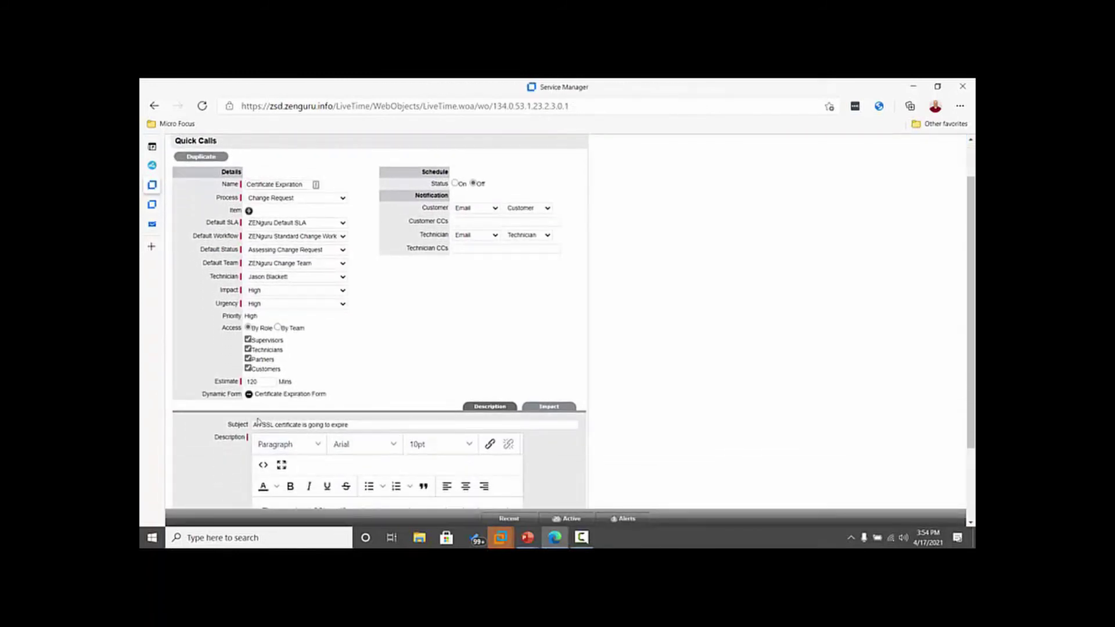
{"action": "left_click_drag", "start_coordinate": [254, 424], "coordinate": [364, 425]}
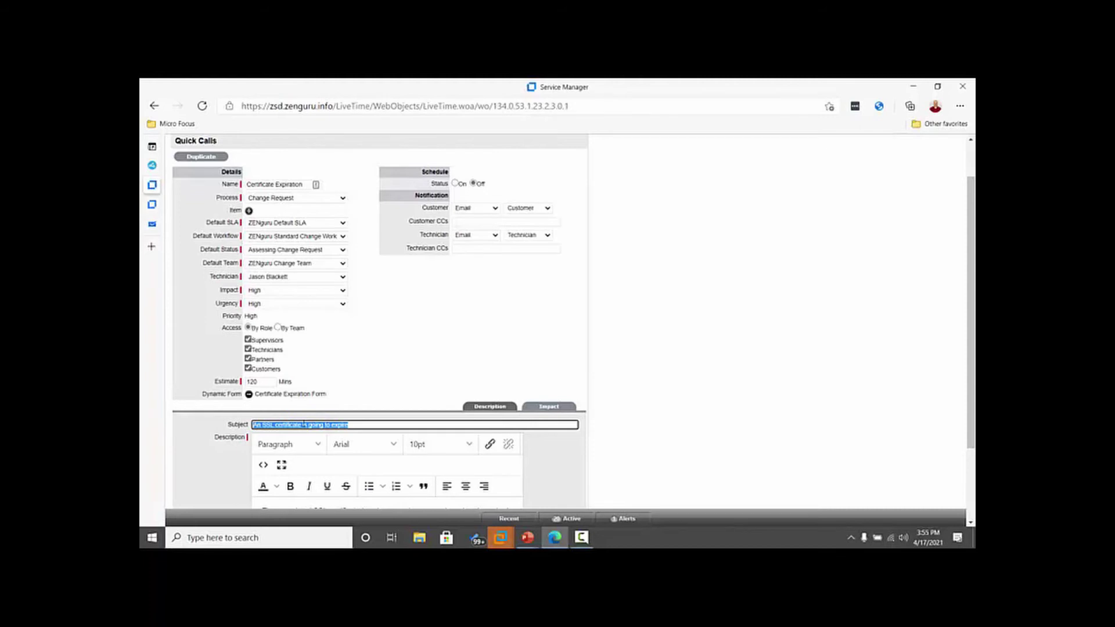
{"action": "scroll", "coordinate": [354, 392], "scroll_direction": "down", "scroll_amount": 2}
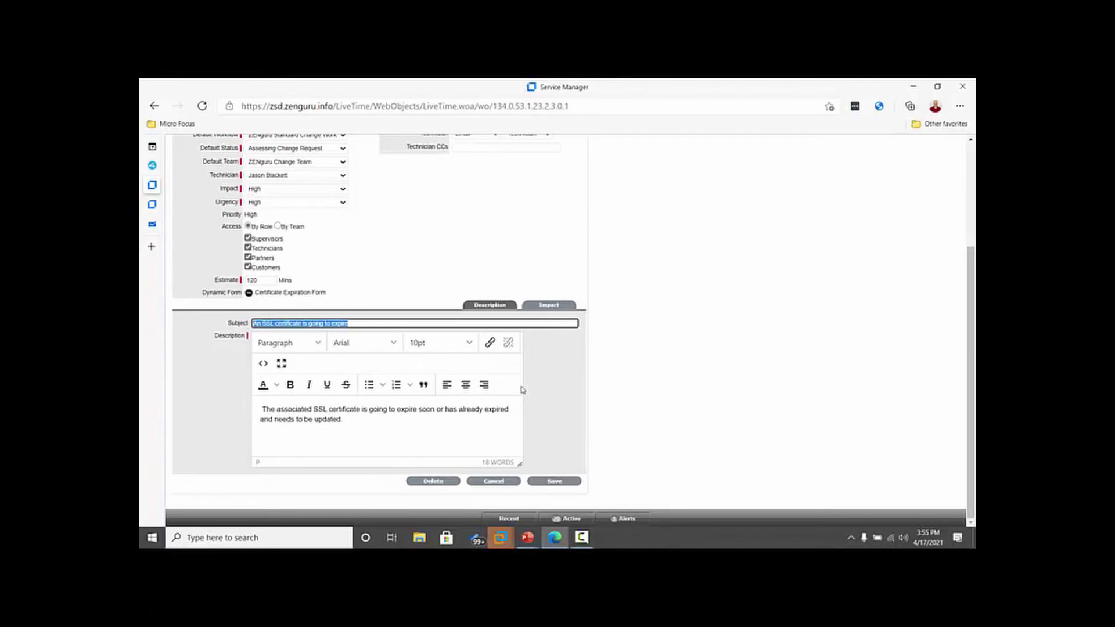
{"action": "left_click", "coordinate": [496, 481]}
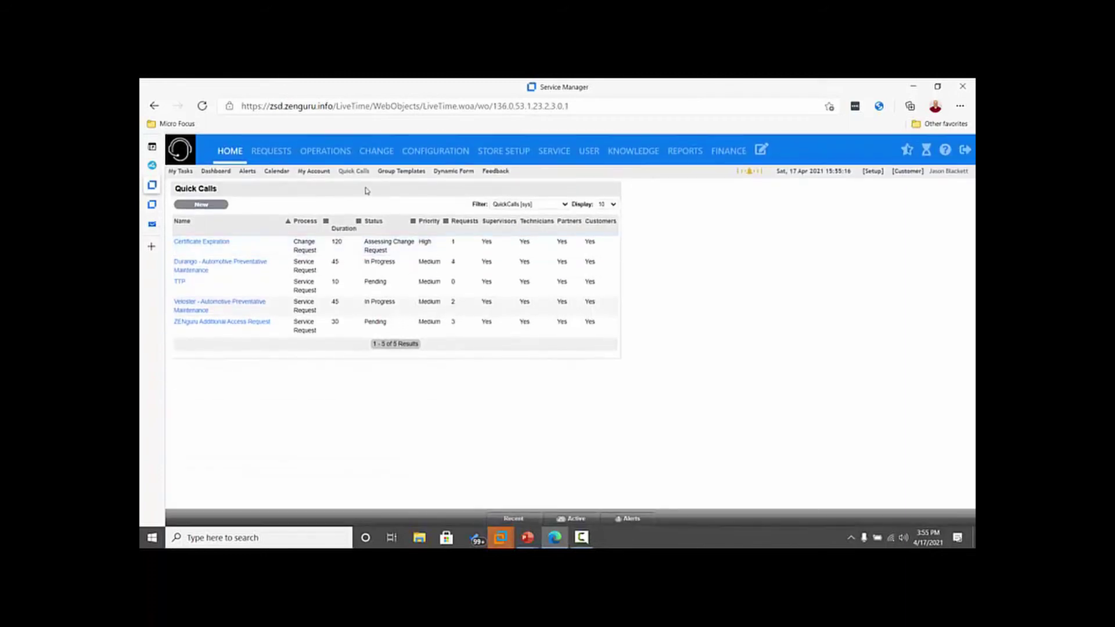
Step: Open Change Requests via Operations > Change and Take Me There, showing 4 requests
{"action": "left_click", "coordinate": [314, 152]}
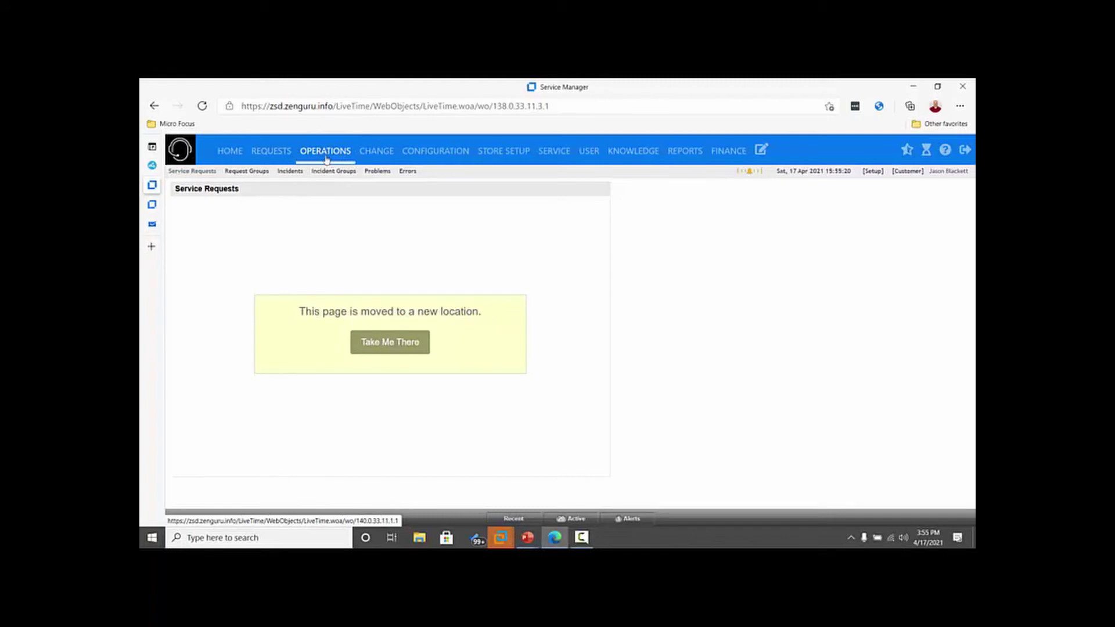
{"action": "left_click", "coordinate": [374, 158]}
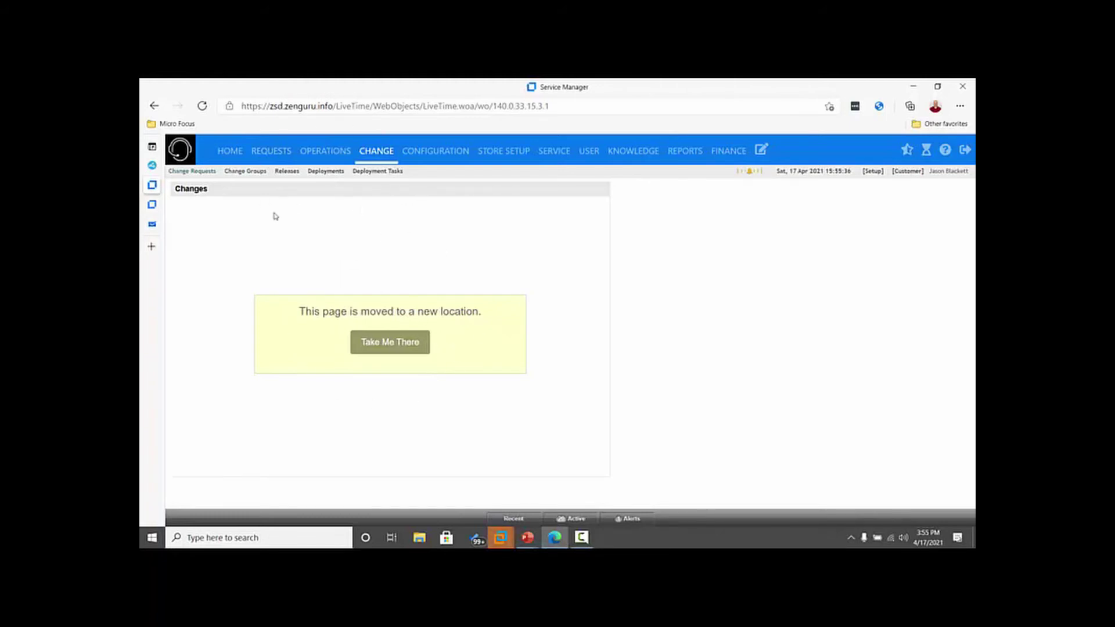
{"action": "left_click", "coordinate": [408, 343]}
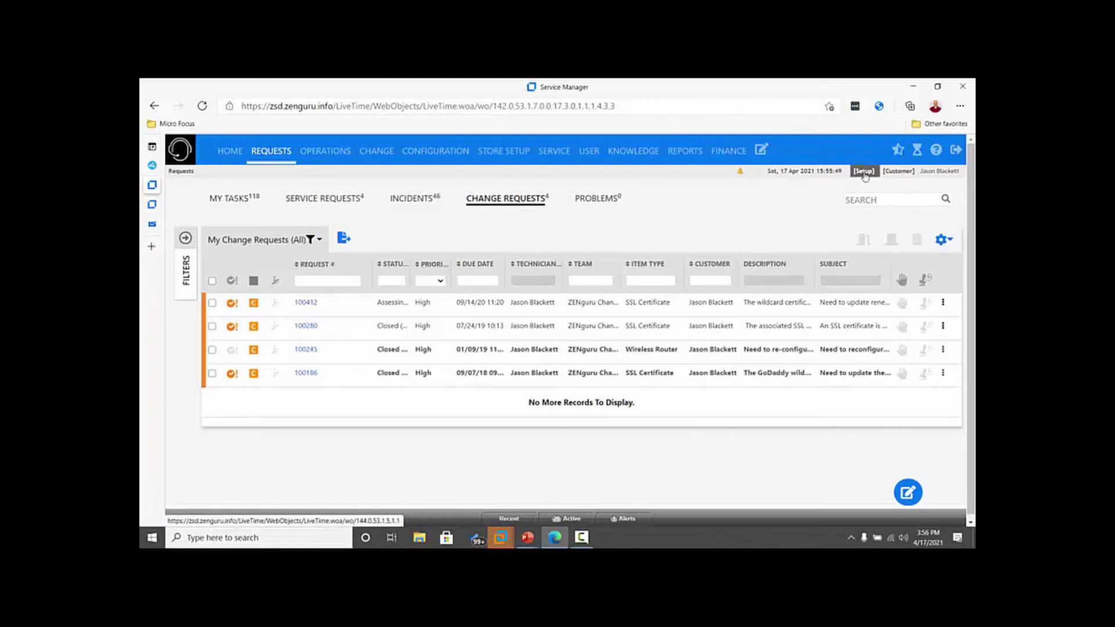
Step: Open the System tab of the Setup Privileges settings
{"action": "left_click", "coordinate": [863, 172]}
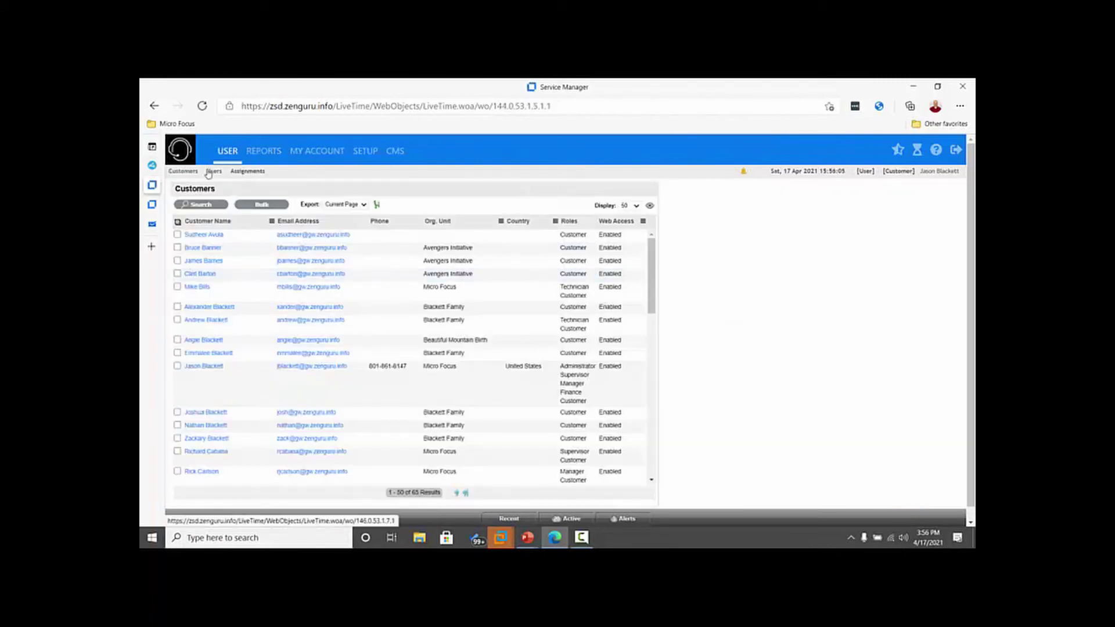
{"action": "left_click", "coordinate": [370, 152]}
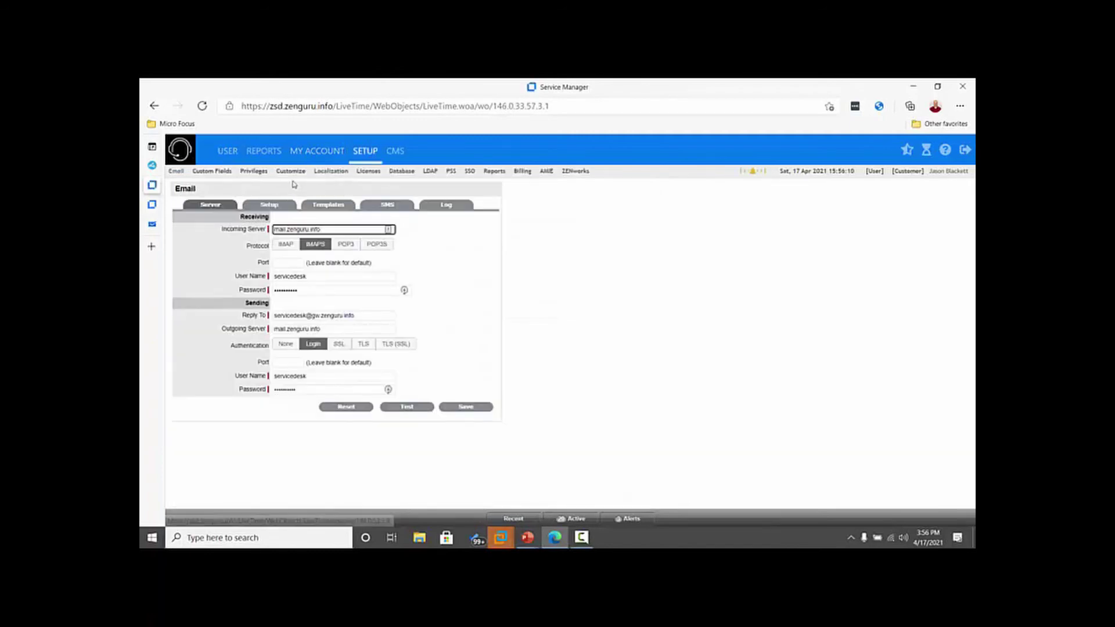
{"action": "left_click", "coordinate": [264, 173]}
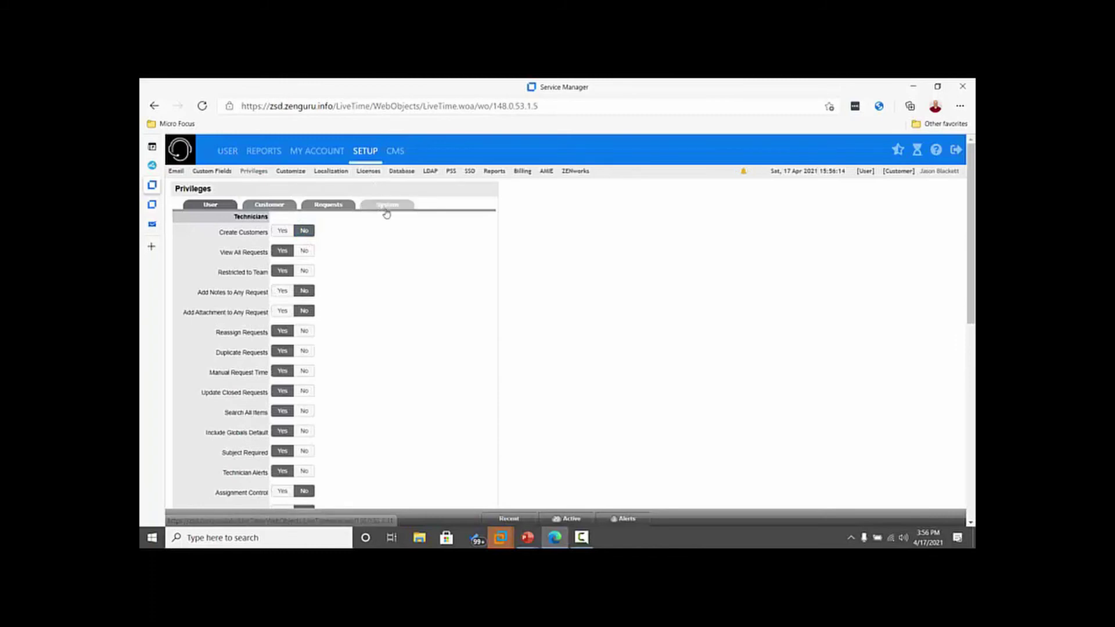
{"action": "left_click", "coordinate": [388, 209]}
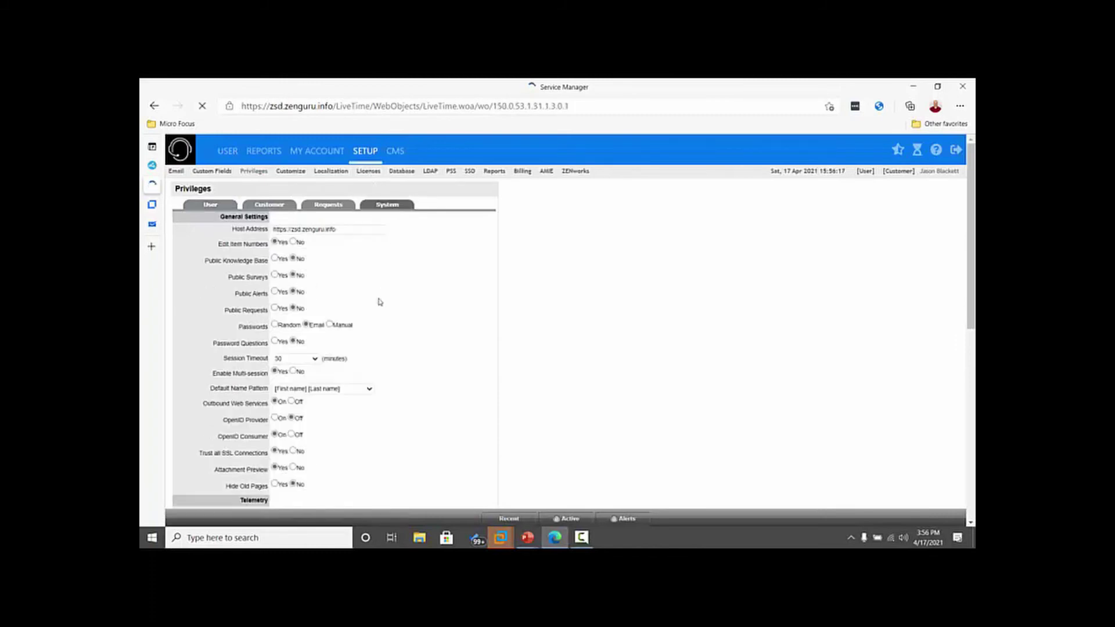
{"action": "scroll", "coordinate": [375, 311], "scroll_direction": "down", "scroll_amount": 2}
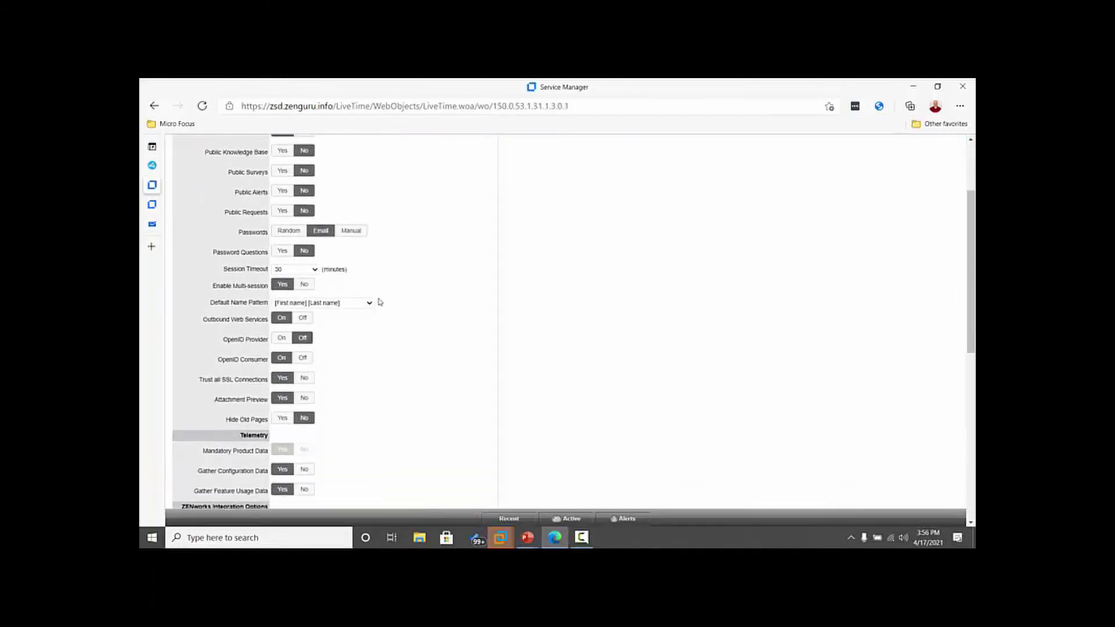
Step: Set Hide Old Pages to Yes and save the System privileges
{"action": "left_click", "coordinate": [282, 419]}
{"action": "scroll", "coordinate": [464, 422], "scroll_direction": "down", "scroll_amount": 5}
{"action": "scroll", "coordinate": [463, 423], "scroll_direction": "down", "scroll_amount": 3}
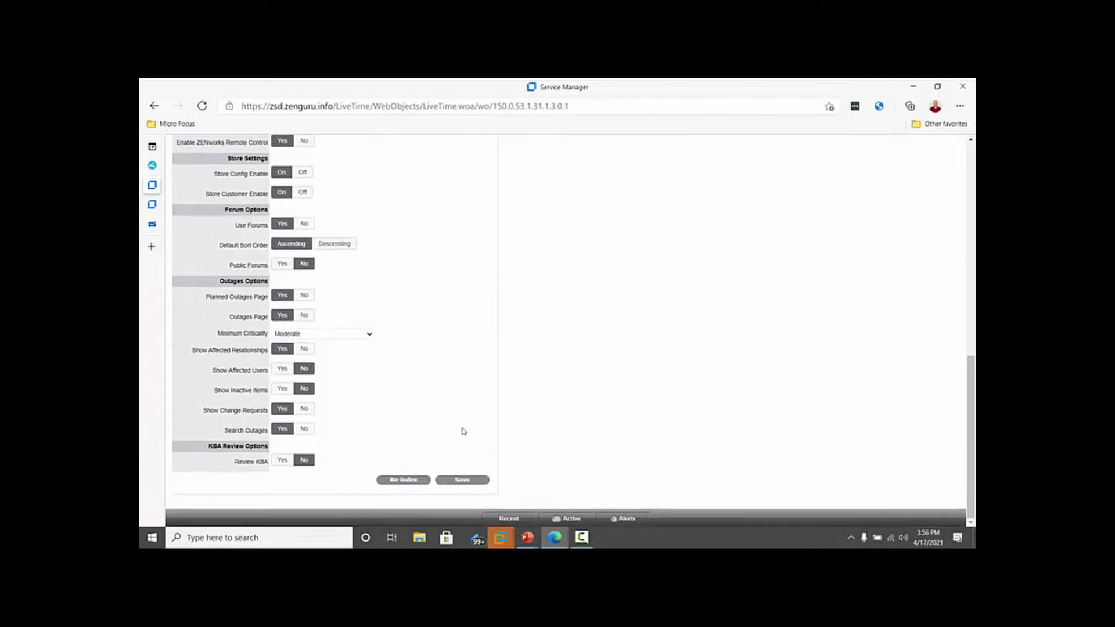
{"action": "left_click", "coordinate": [465, 480]}
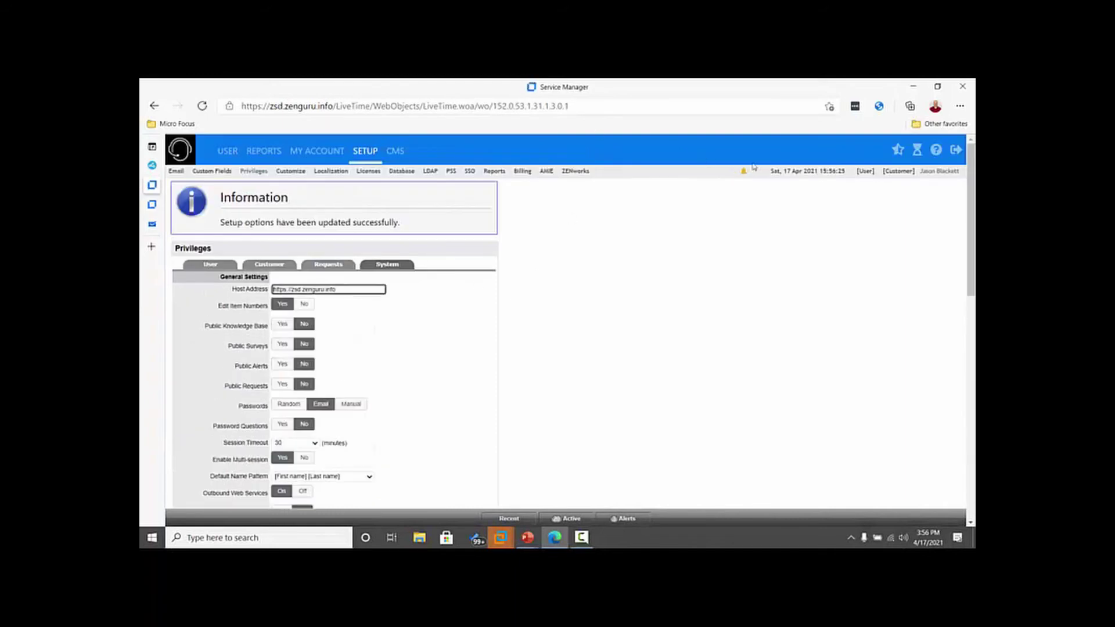
{"action": "left_click", "coordinate": [864, 172]}
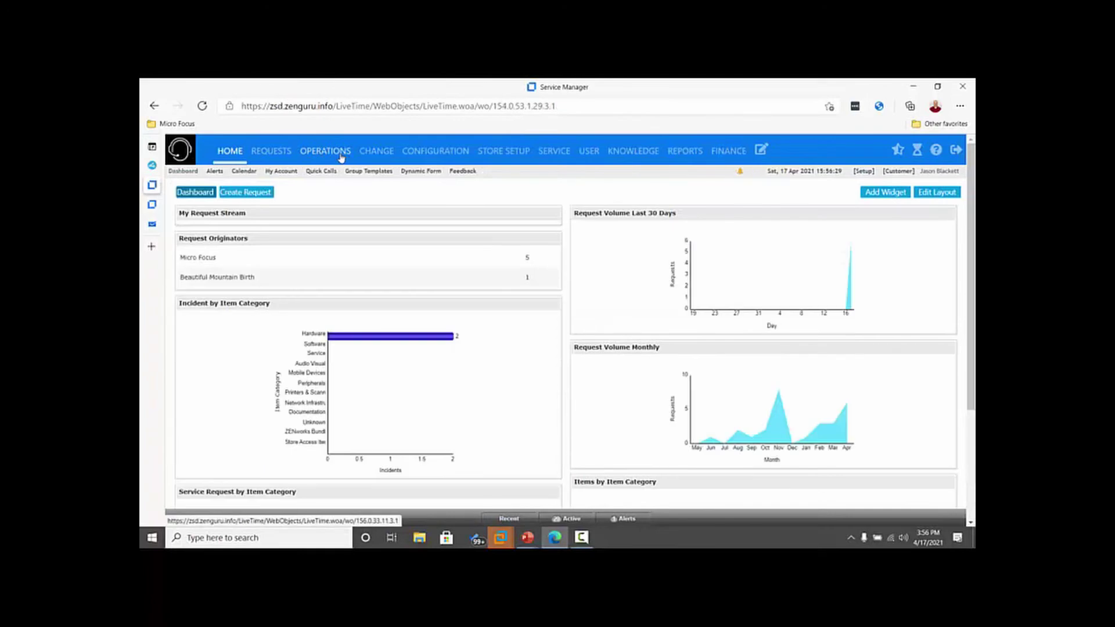
Step: Pass through the Request and Change group pages back to the home dashboard charts
{"action": "left_click", "coordinate": [341, 152]}
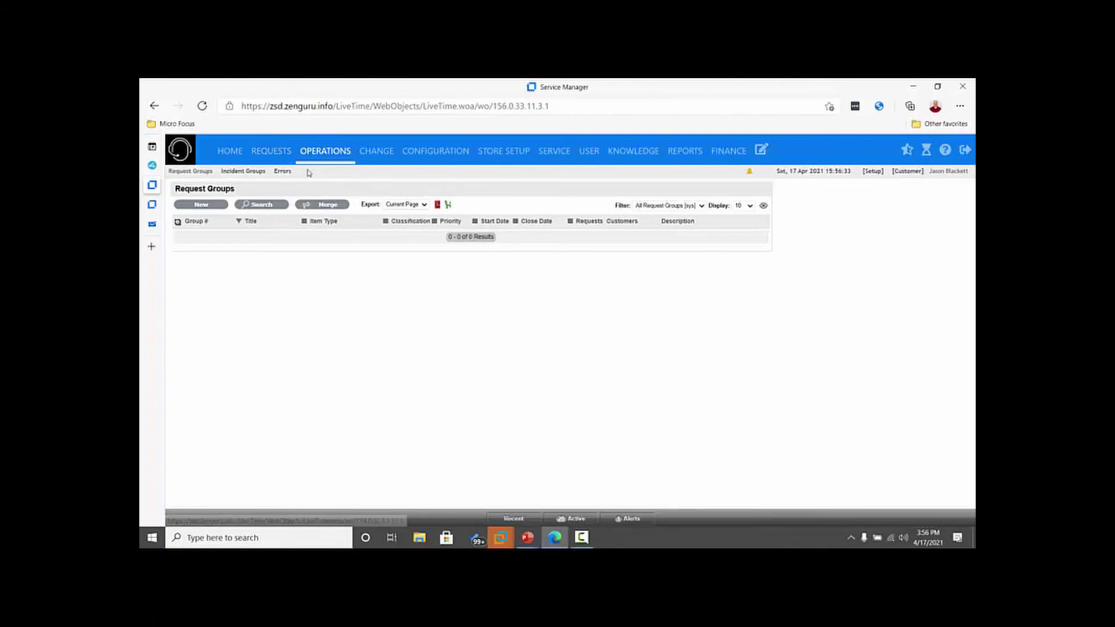
{"action": "left_click", "coordinate": [383, 159]}
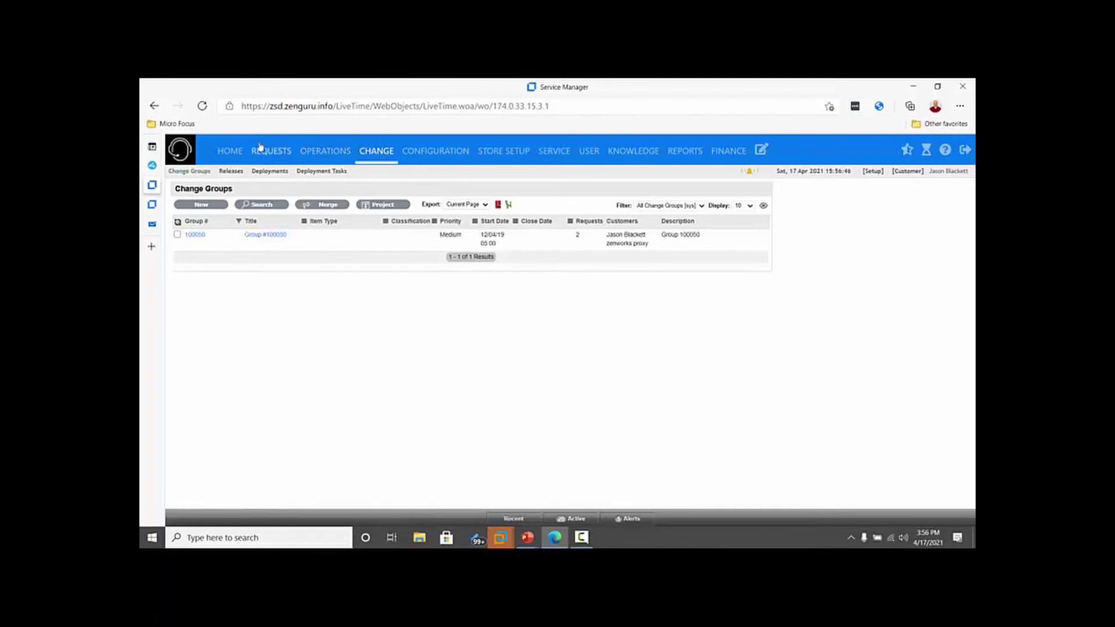
{"action": "left_click", "coordinate": [235, 151]}
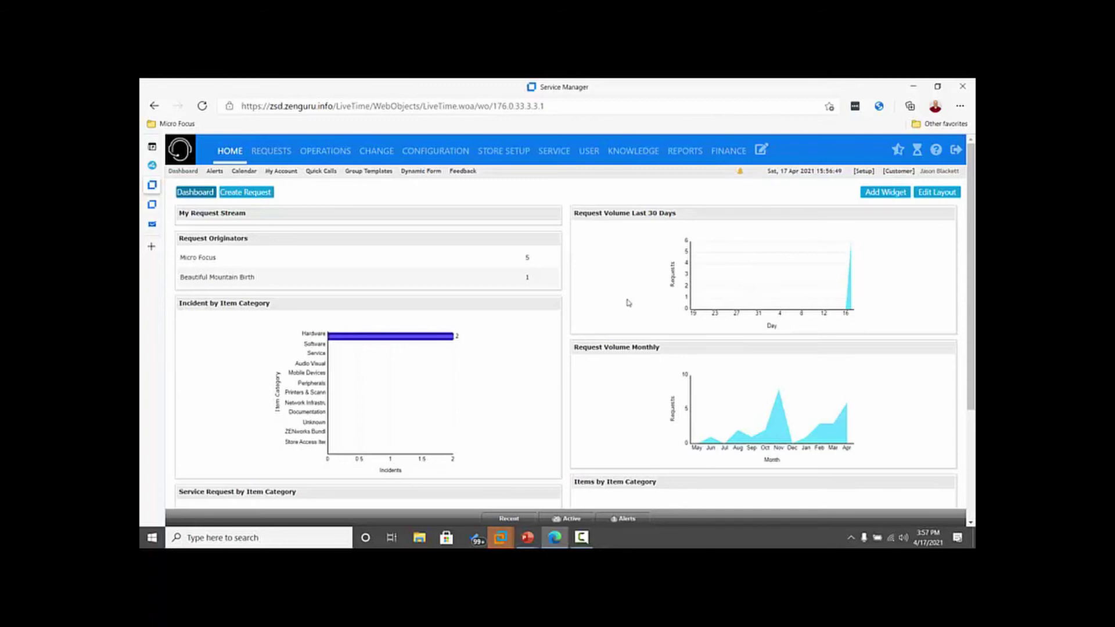
Step: Advance the slideshow to the SSL Certificate Trust Changes slide, then return to the browser
{"action": "key", "text": "alt+Tab"}
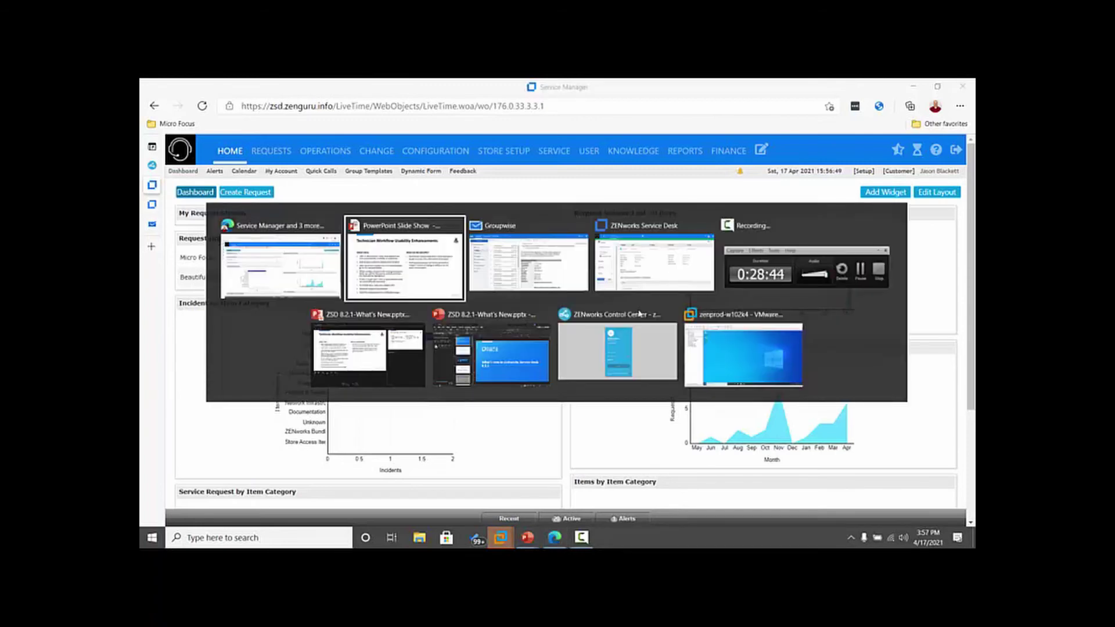
{"action": "key", "text": "Right"}
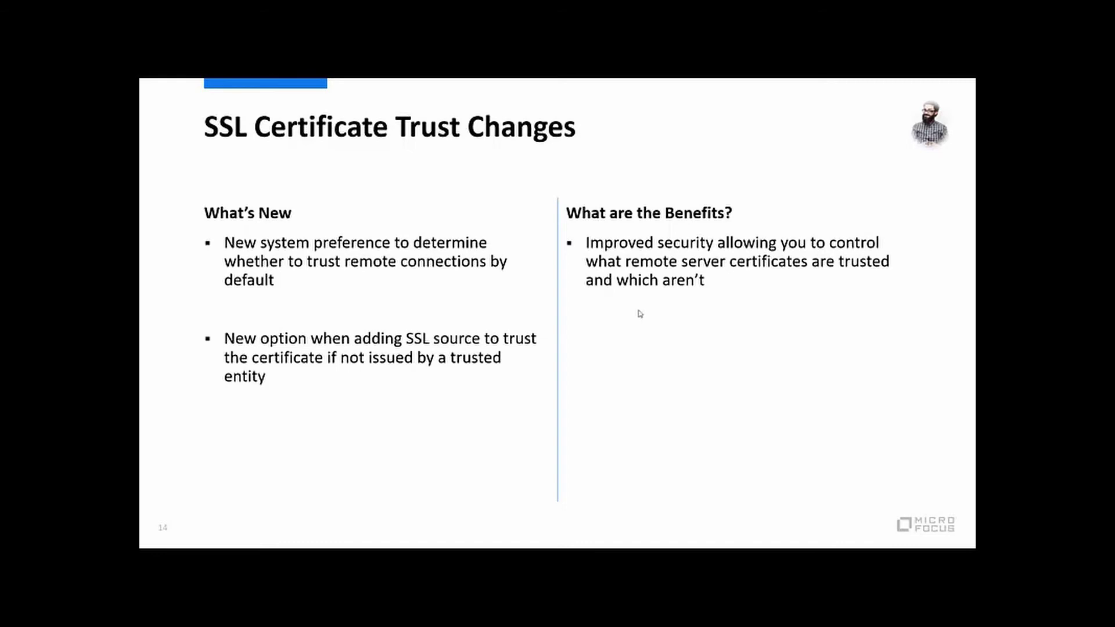
{"action": "key", "text": "alt+Tab"}
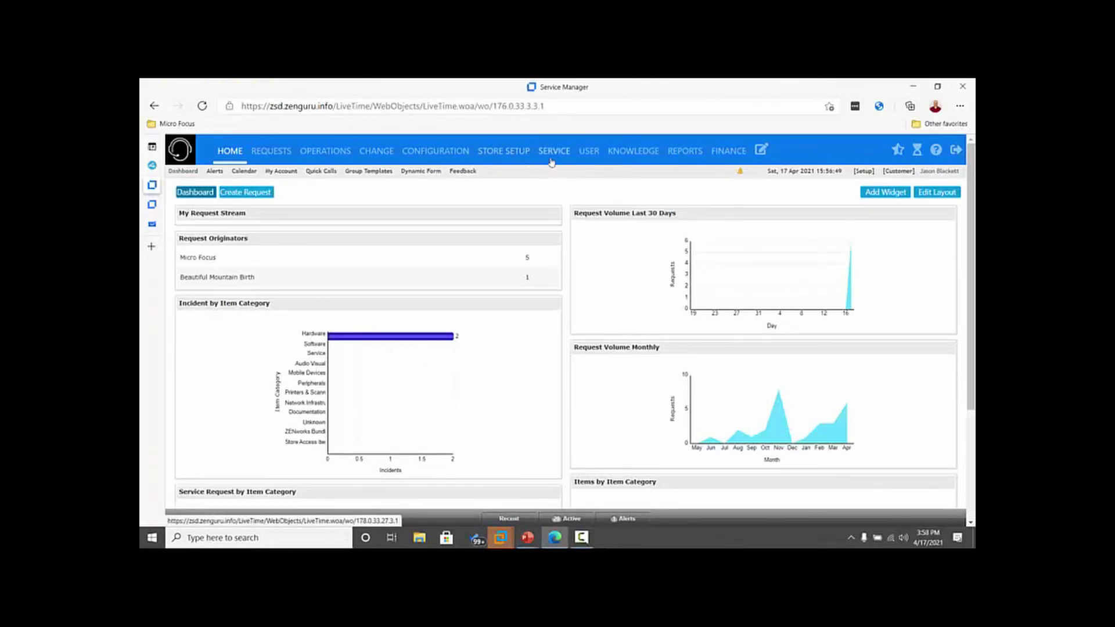
Step: Open the ad.zenguru.info directory connection in the Setup LDAP configuration
{"action": "left_click", "coordinate": [860, 175]}
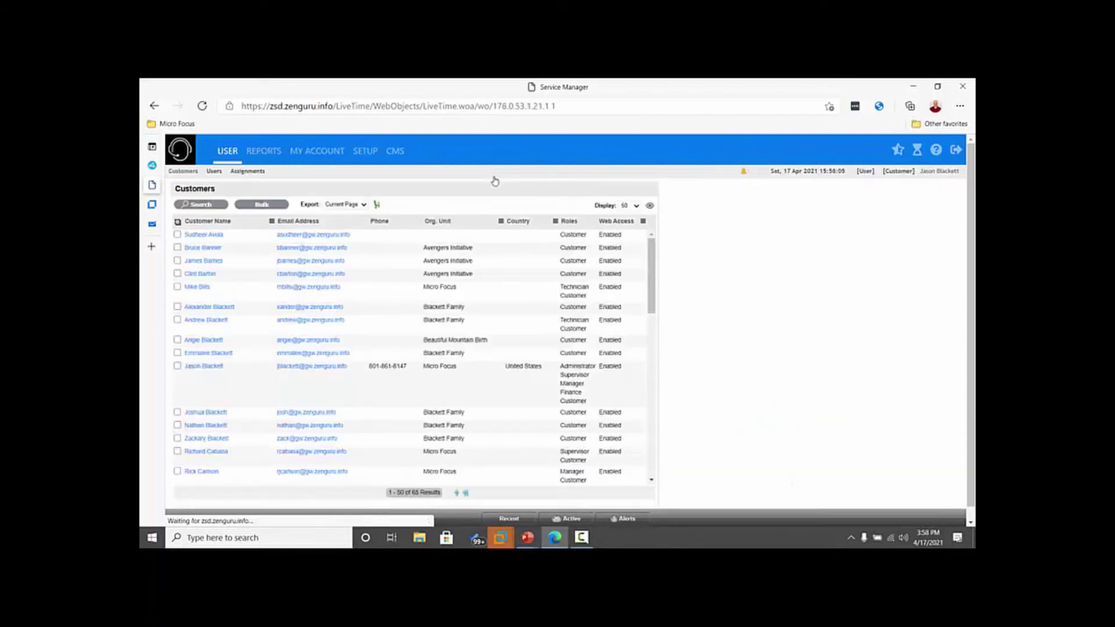
{"action": "left_click", "coordinate": [370, 151]}
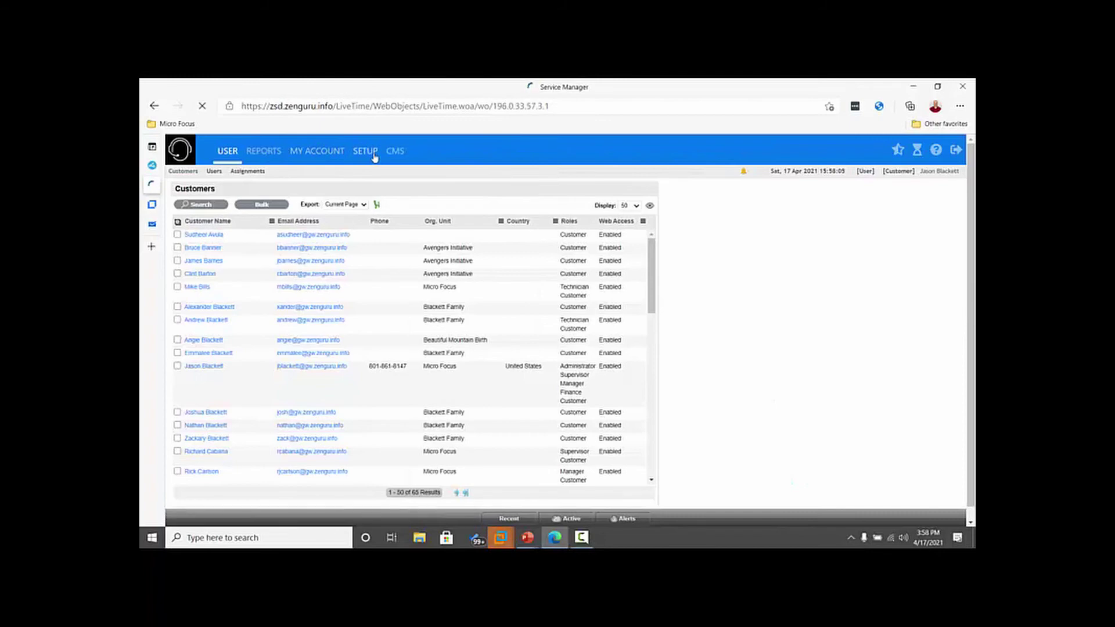
{"action": "left_click", "coordinate": [429, 172]}
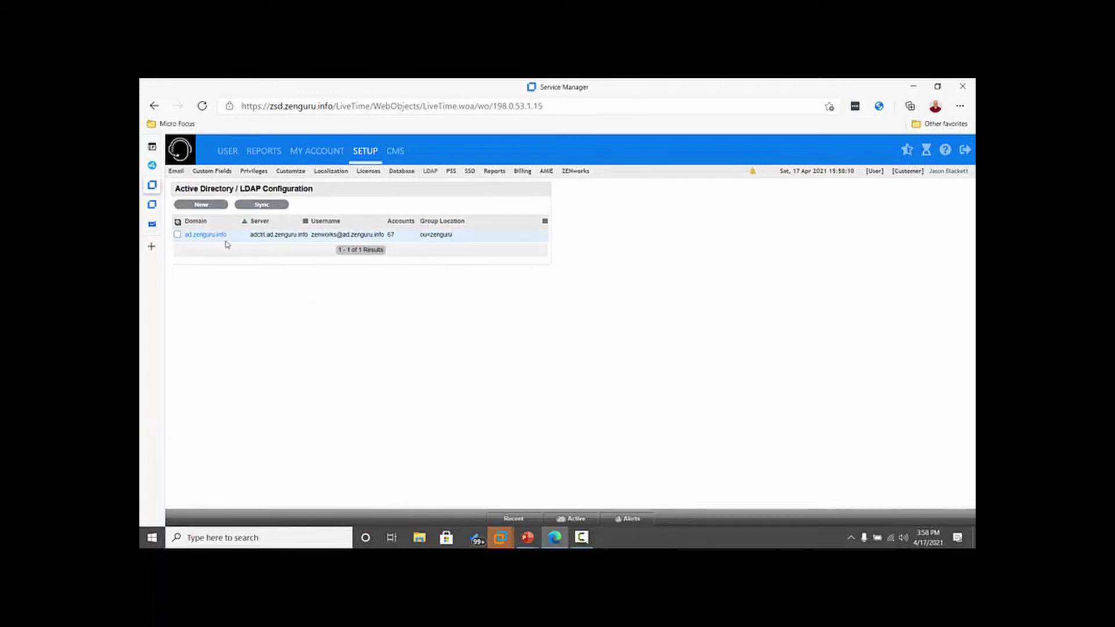
{"action": "left_click", "coordinate": [203, 238]}
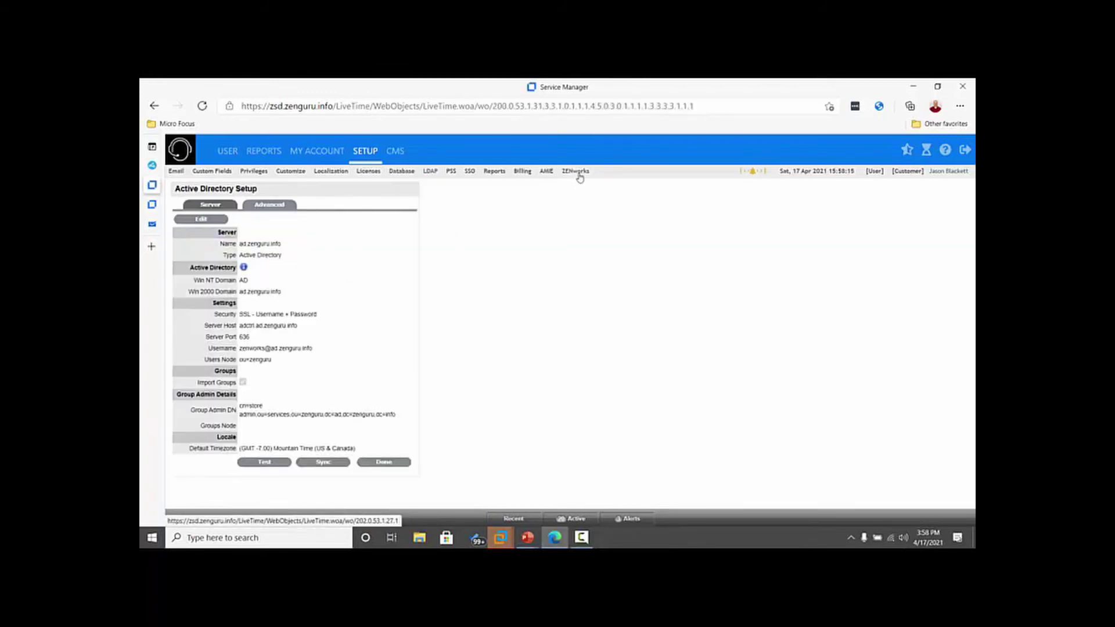
Step: Set Trust all SSL Connections to No in System privileges and save
{"action": "left_click", "coordinate": [254, 173]}
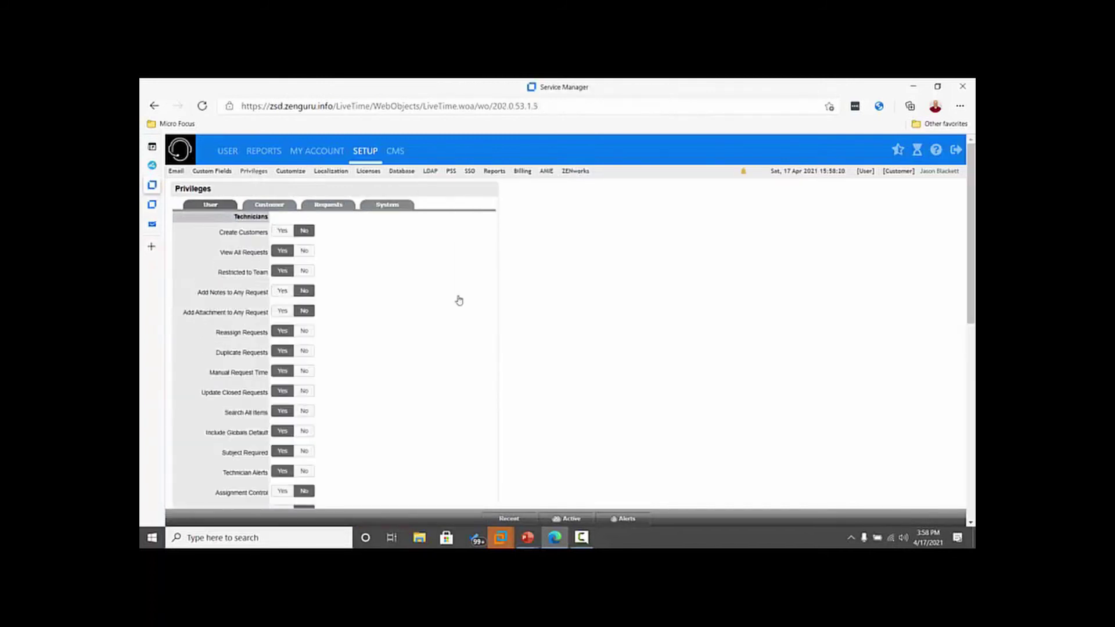
{"action": "scroll", "coordinate": [361, 297], "scroll_direction": "down", "scroll_amount": 2}
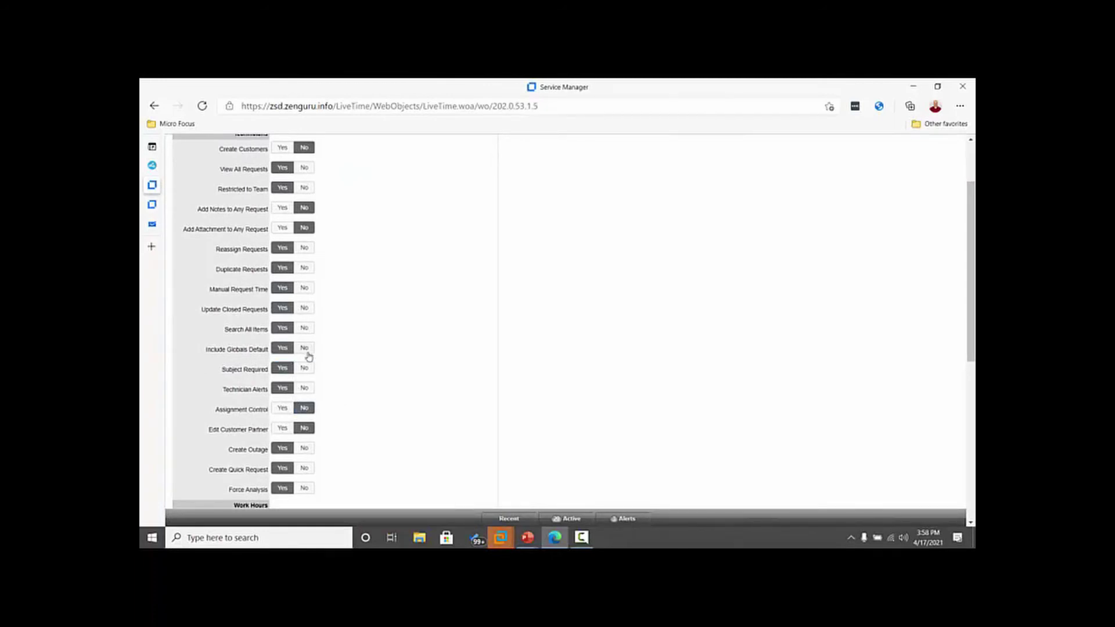
{"action": "scroll", "coordinate": [307, 358], "scroll_direction": "up", "scroll_amount": 2}
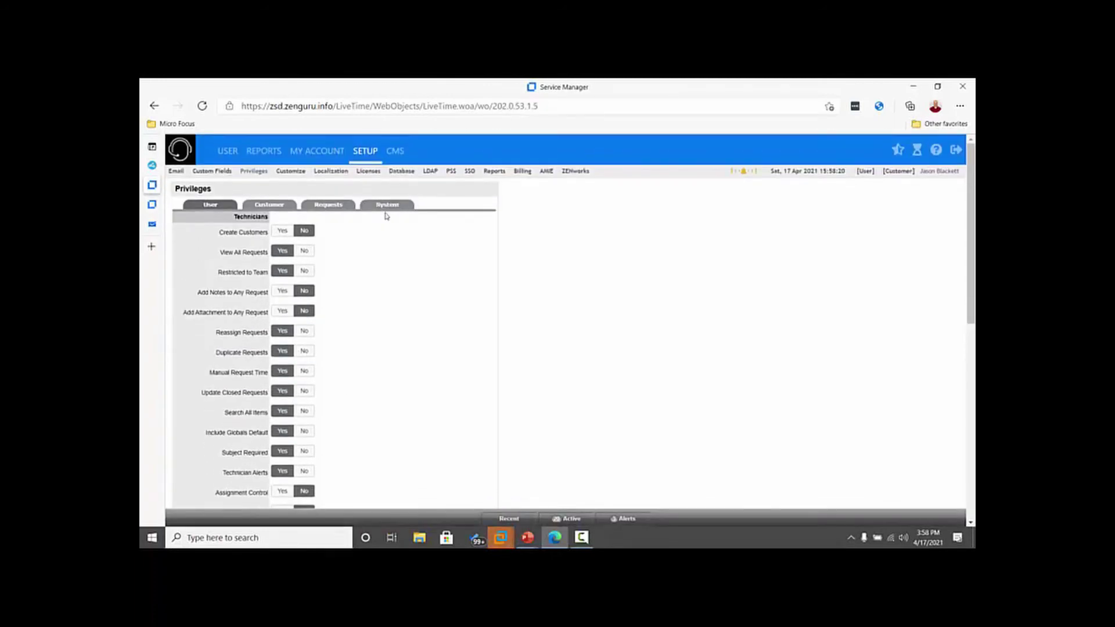
{"action": "left_click", "coordinate": [383, 207]}
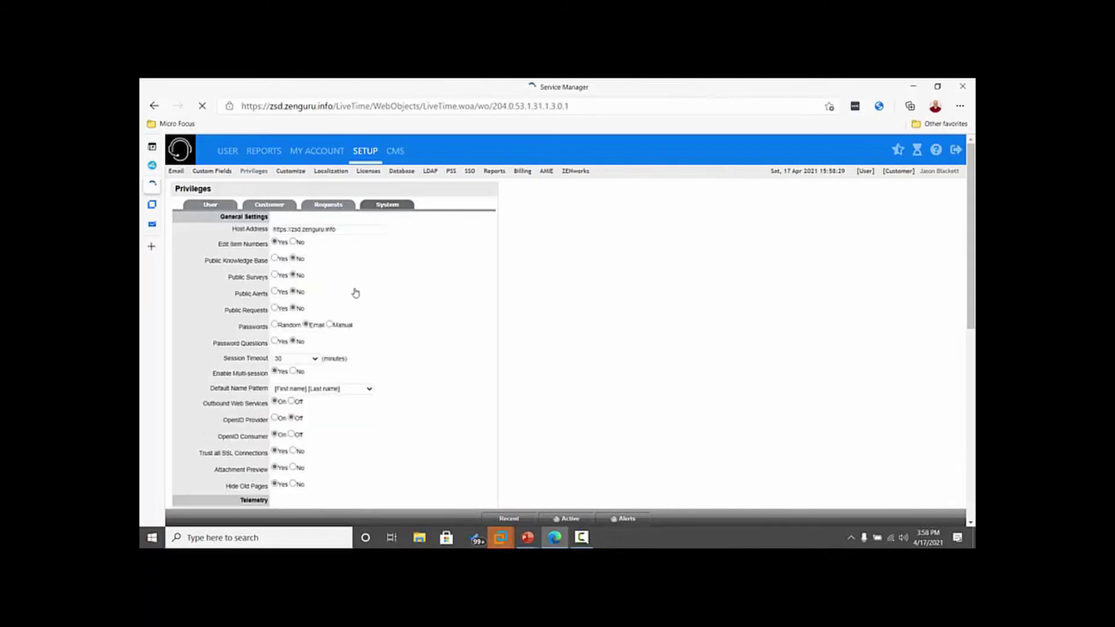
{"action": "scroll", "coordinate": [356, 293], "scroll_direction": "down", "scroll_amount": 2}
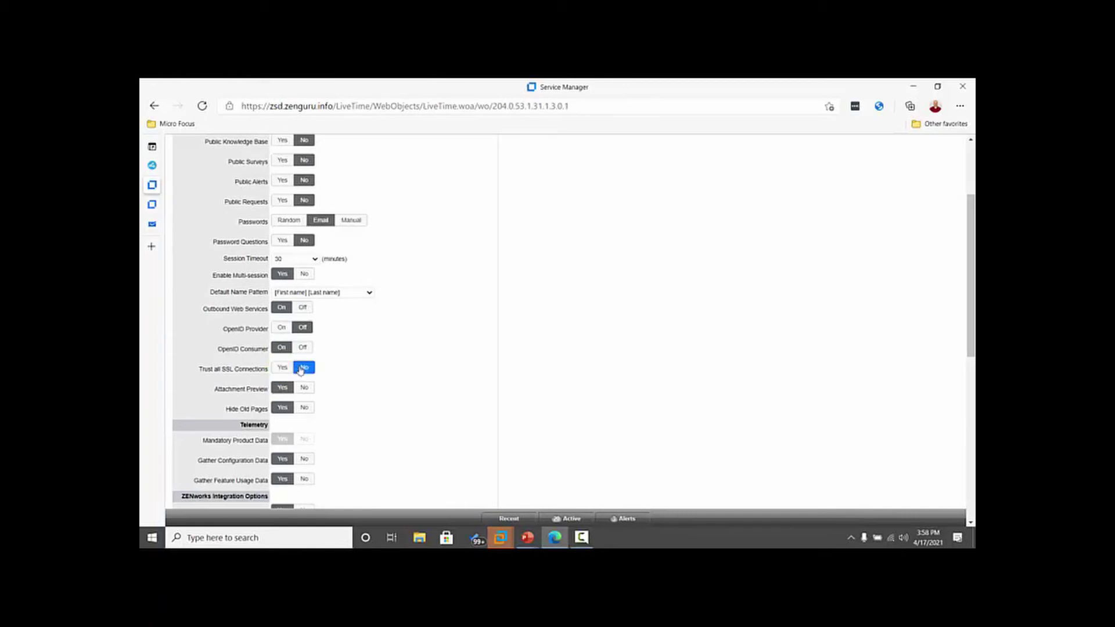
{"action": "scroll", "coordinate": [301, 371], "scroll_direction": "down", "scroll_amount": 7}
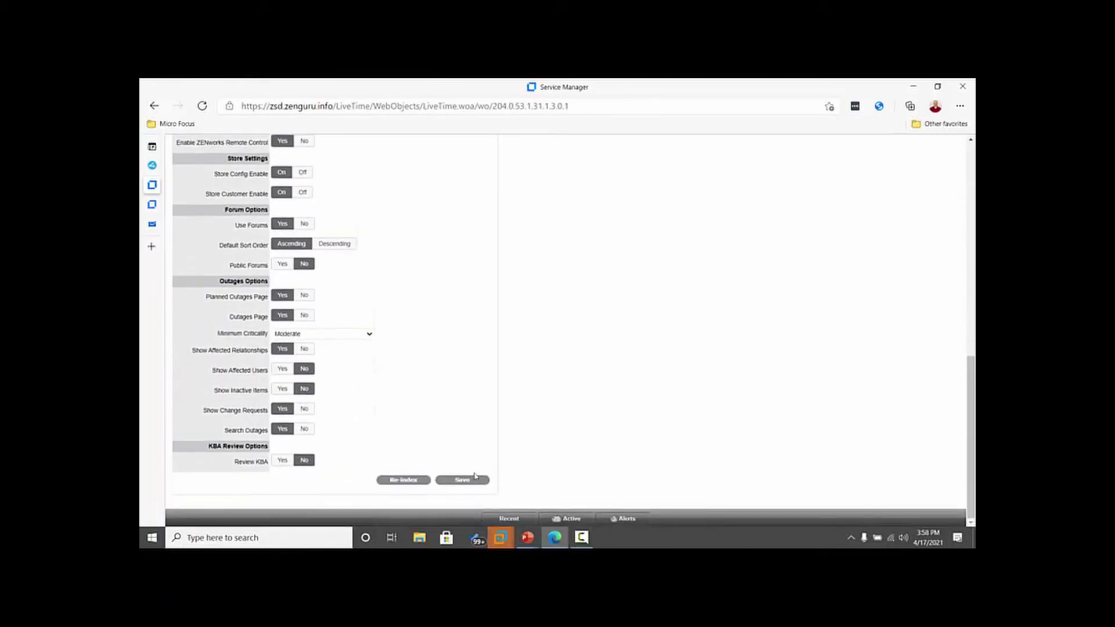
{"action": "left_click", "coordinate": [465, 483]}
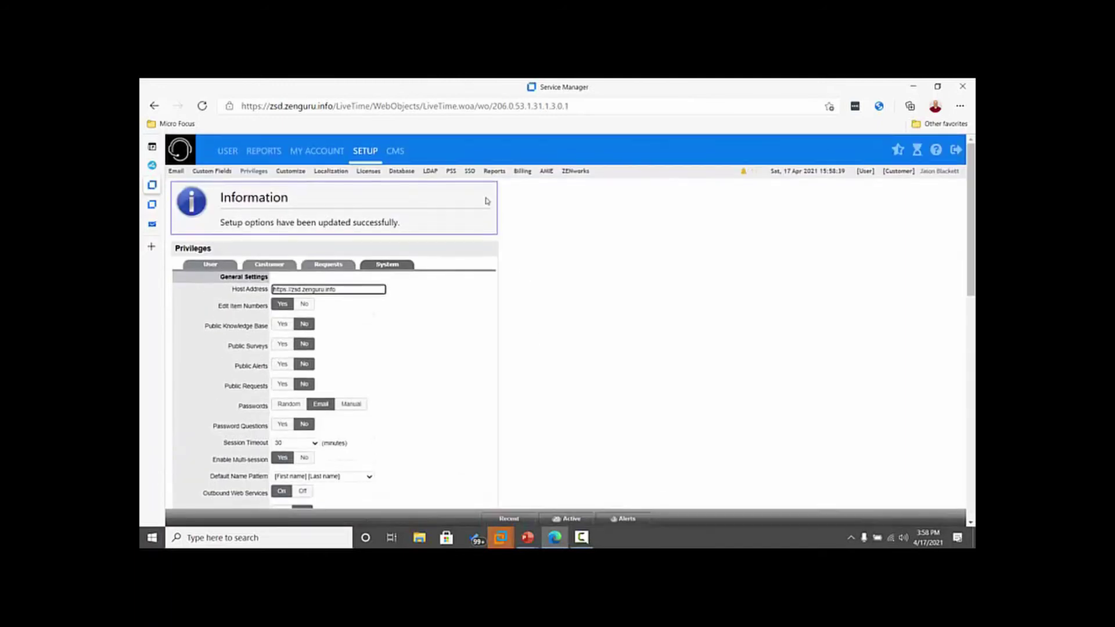
{"action": "left_click", "coordinate": [429, 172]}
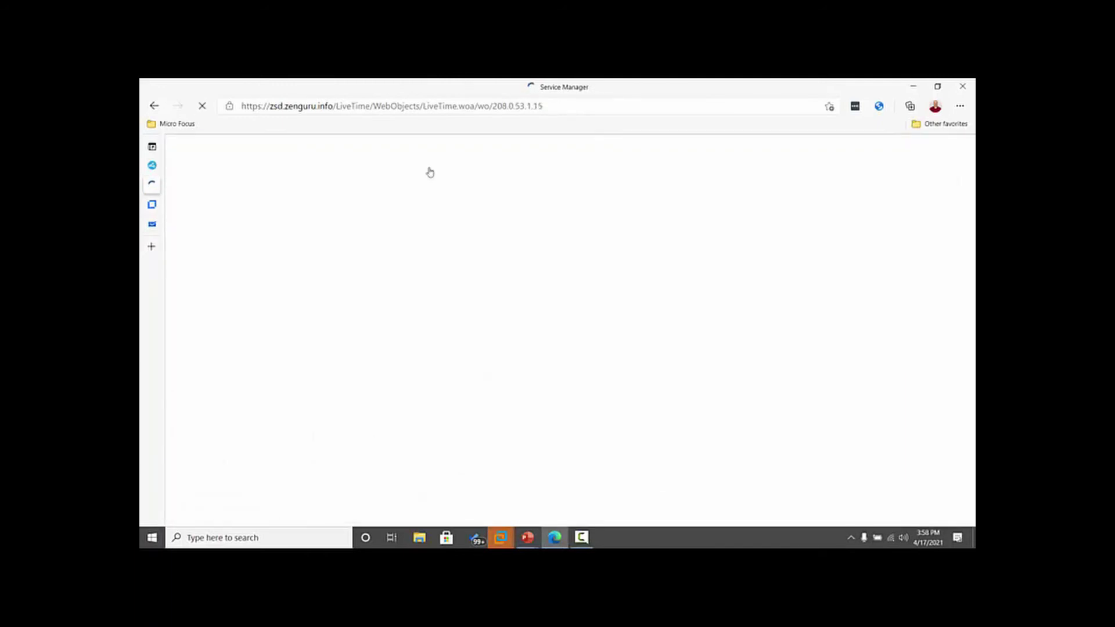
Step: View the ad.zenguru.info server certificate, issued by ad-ADCTRL-CA, valid until Aug 25 2021
{"action": "left_click", "coordinate": [201, 236]}
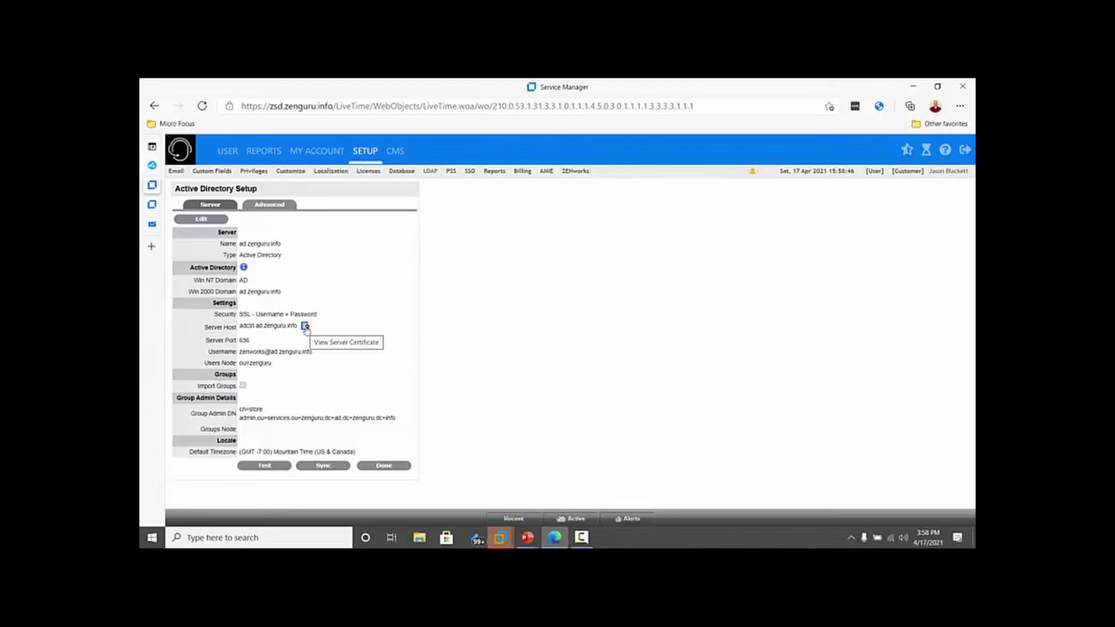
{"action": "left_click", "coordinate": [306, 326]}
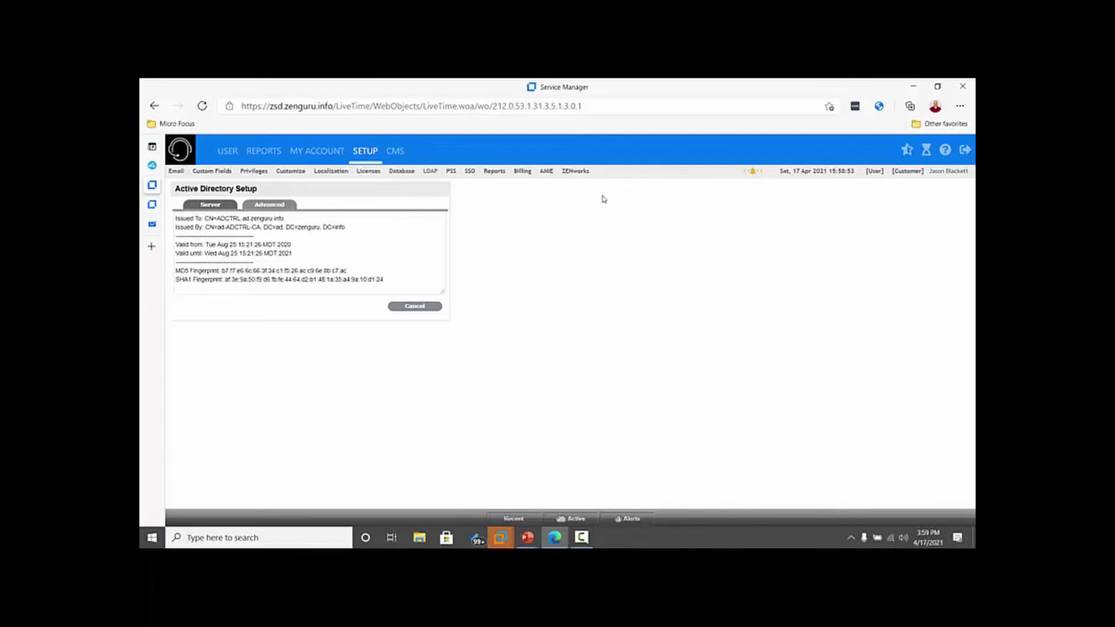
Step: Advance the slideshow to slide 16, ZENworks Remote Control Improvements, then return to Service Manager
{"action": "key", "text": "alt+Tab"}
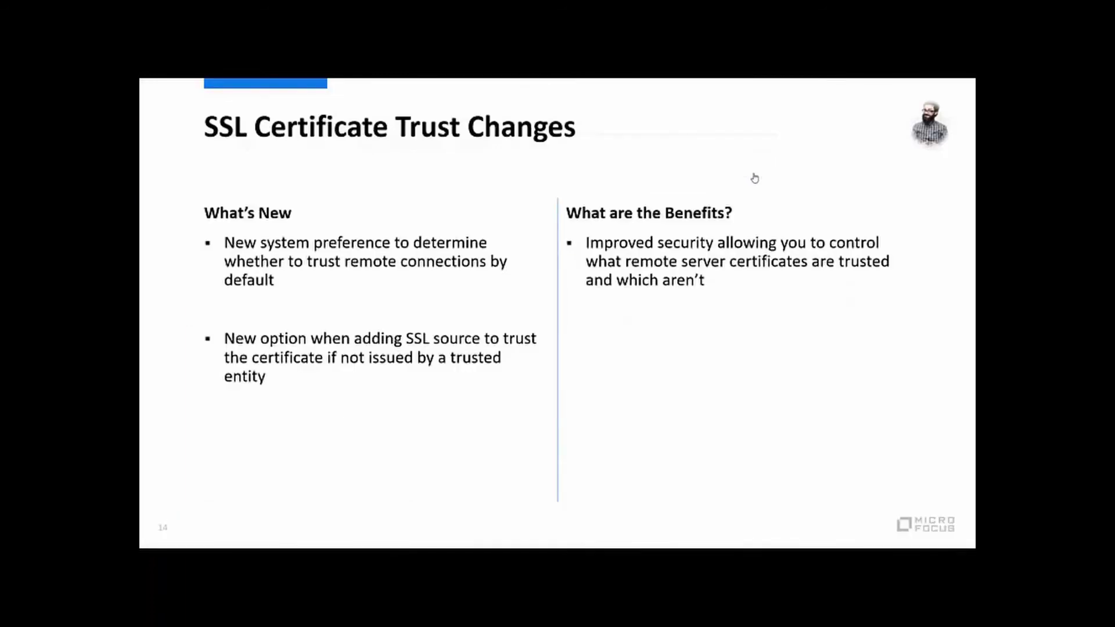
{"action": "key", "text": "Right"}
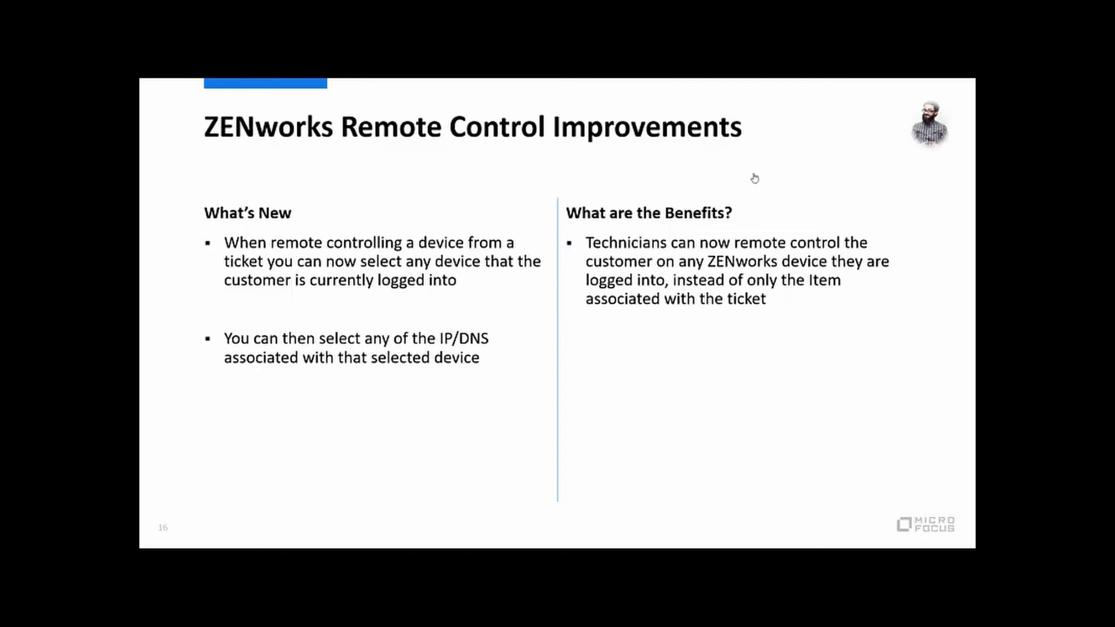
{"action": "key", "text": "alt+Tab"}
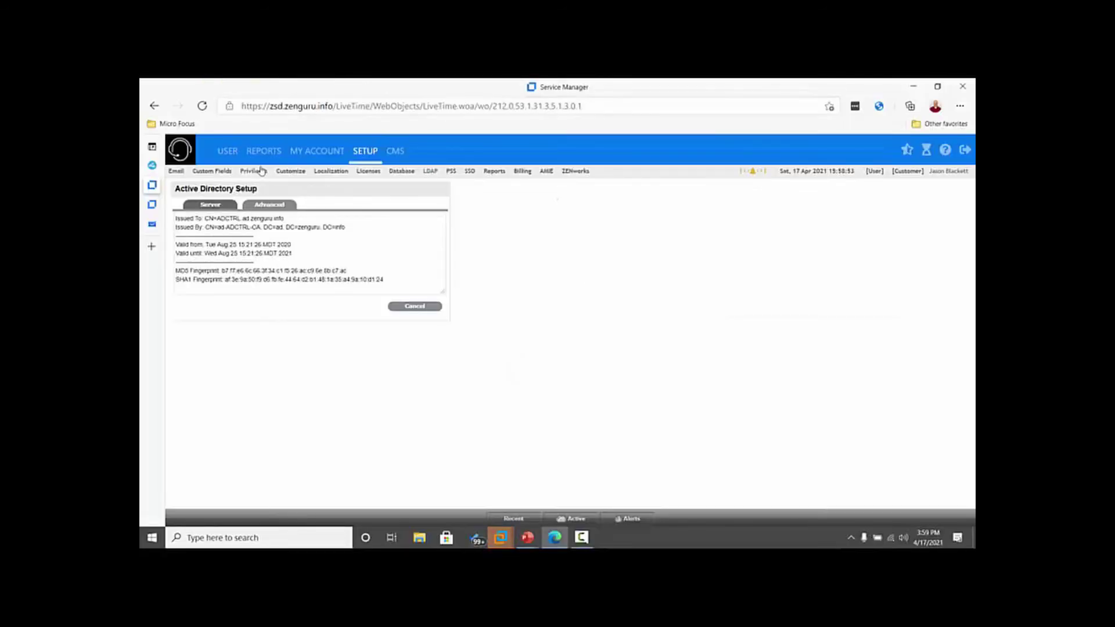
Step: Open request 100490 from the Requests list and launch Remote Control for device 100231
{"action": "left_click", "coordinate": [870, 173]}
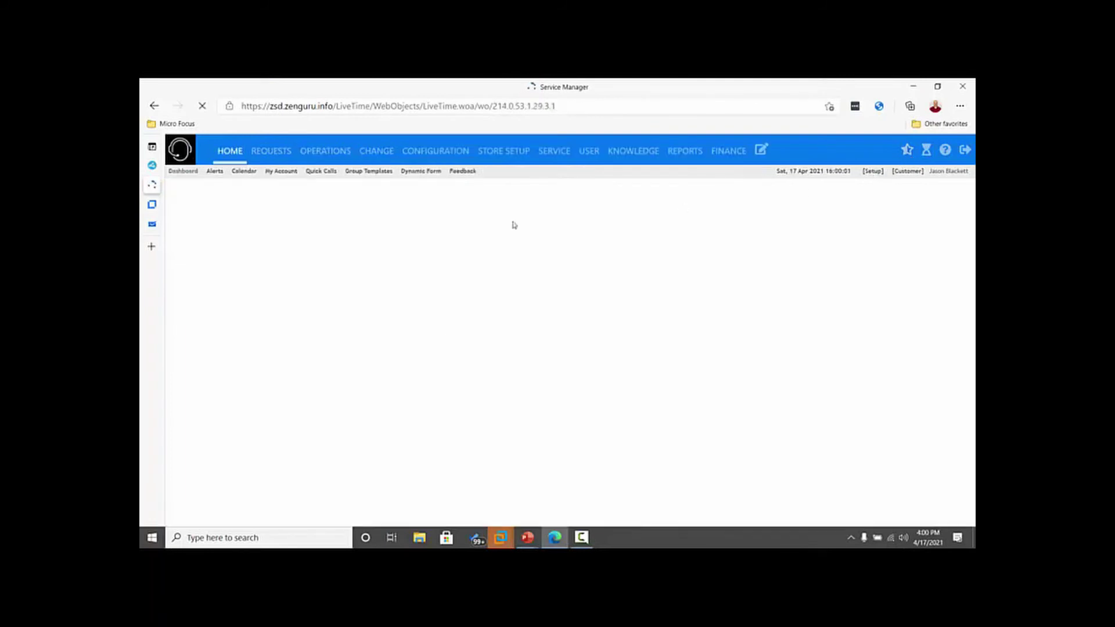
{"action": "left_click", "coordinate": [268, 156]}
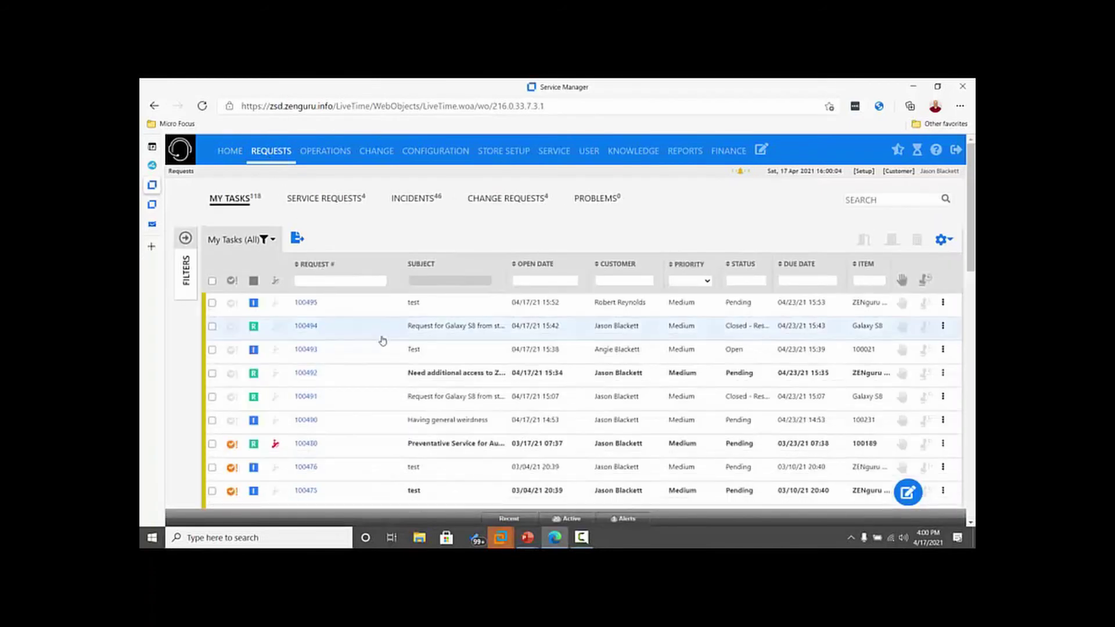
{"action": "left_click", "coordinate": [306, 420]}
{"action": "scroll", "coordinate": [409, 428], "scroll_direction": "down", "scroll_amount": 2}
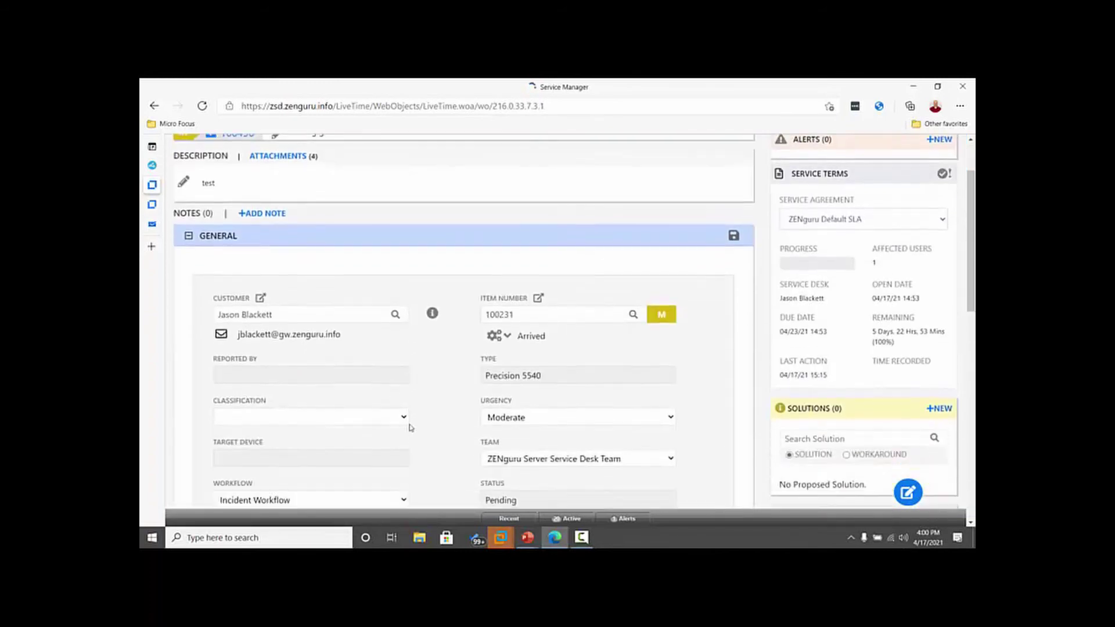
{"action": "scroll", "coordinate": [409, 428], "scroll_direction": "down", "scroll_amount": 3}
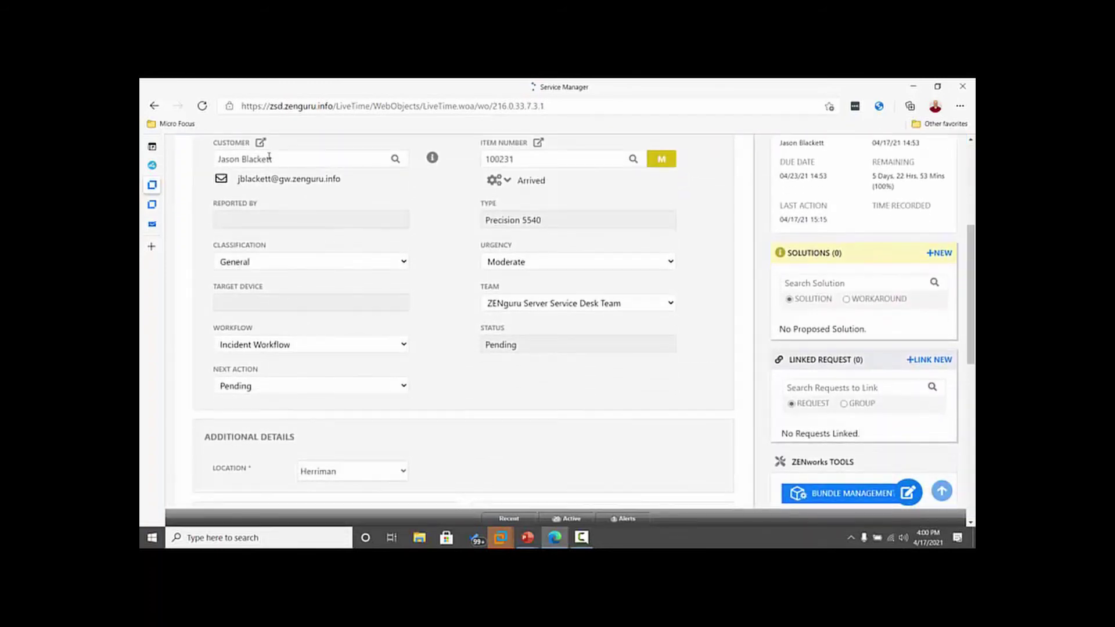
{"action": "triple_click", "coordinate": [269, 157]}
{"action": "scroll", "coordinate": [753, 460], "scroll_direction": "down", "scroll_amount": 2}
{"action": "left_click", "coordinate": [808, 457]}
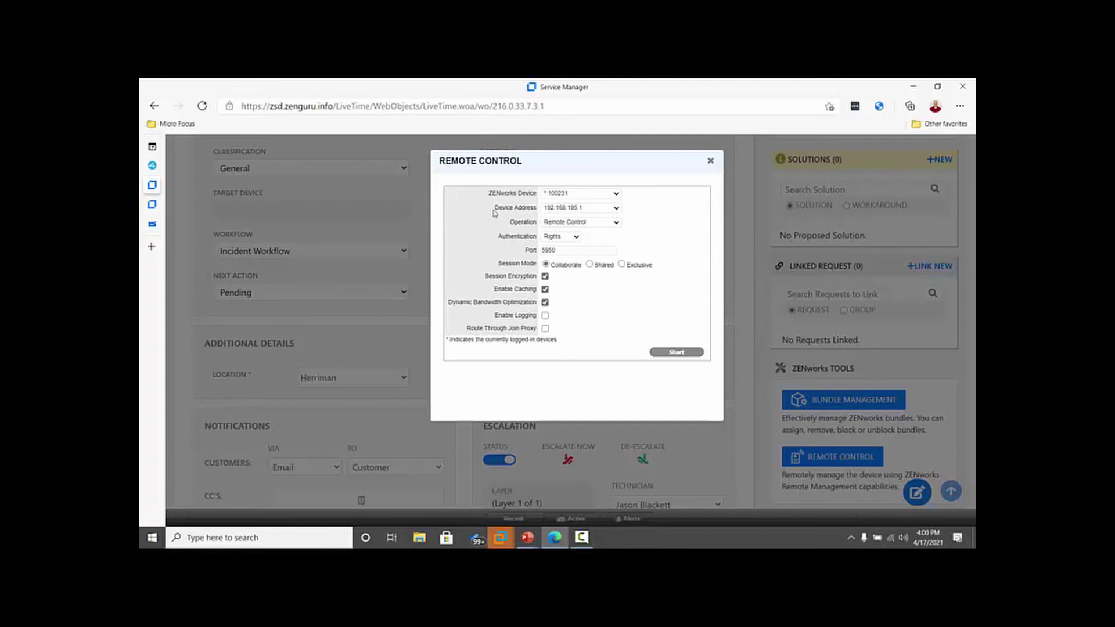
Step: Choose device * DESKTOP-F1JGTKD in the Remote Control dialog and start the session
{"action": "left_click", "coordinate": [568, 196]}
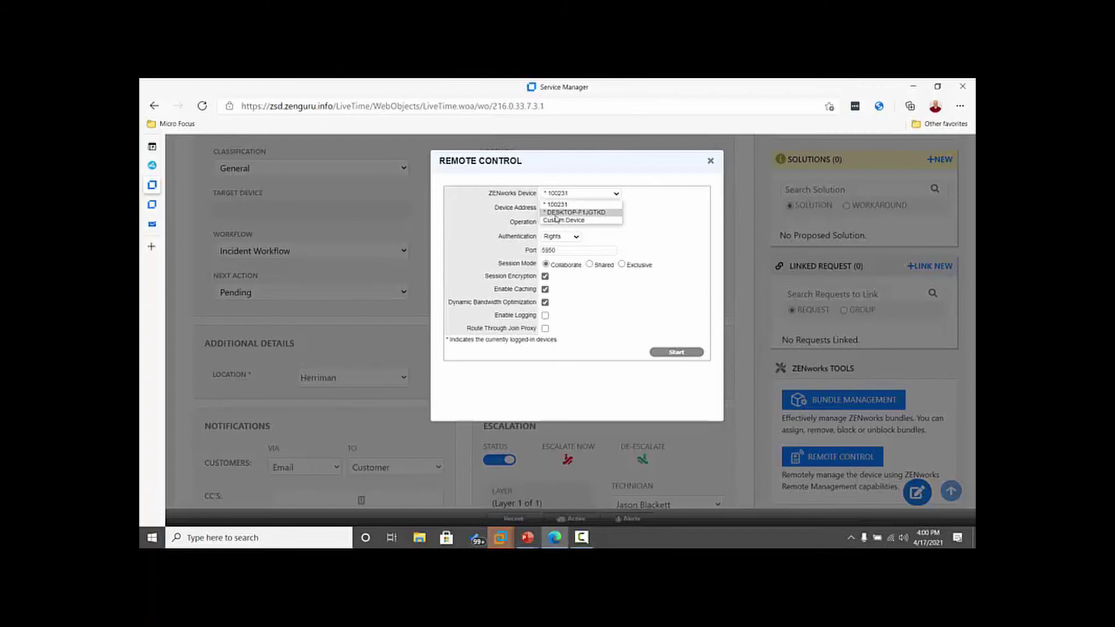
{"action": "left_click", "coordinate": [555, 214]}
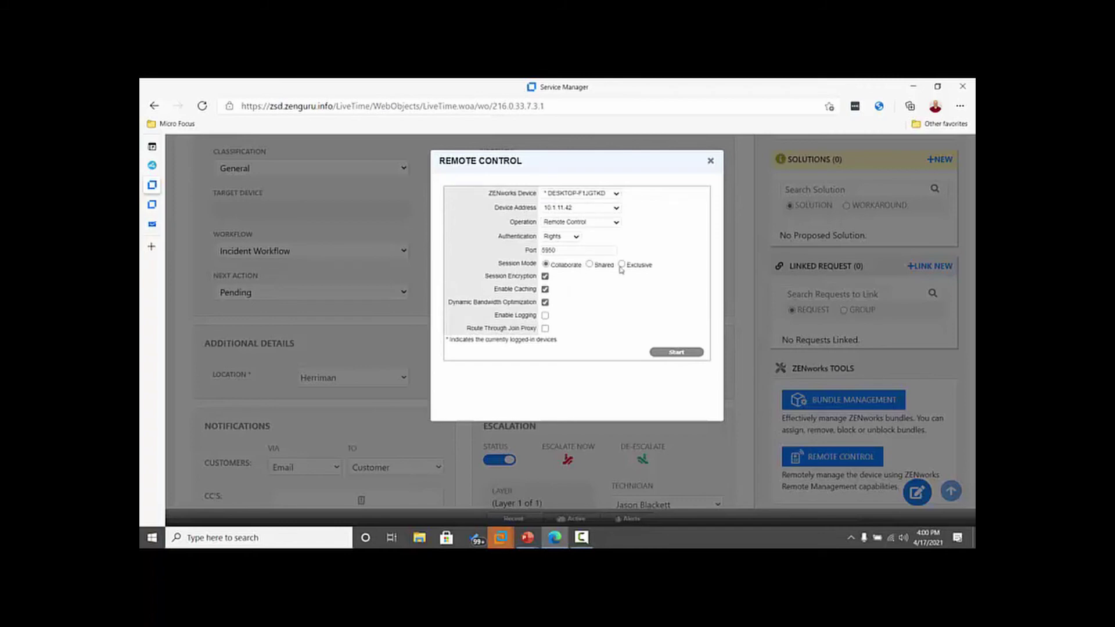
{"action": "left_click", "coordinate": [677, 352]}
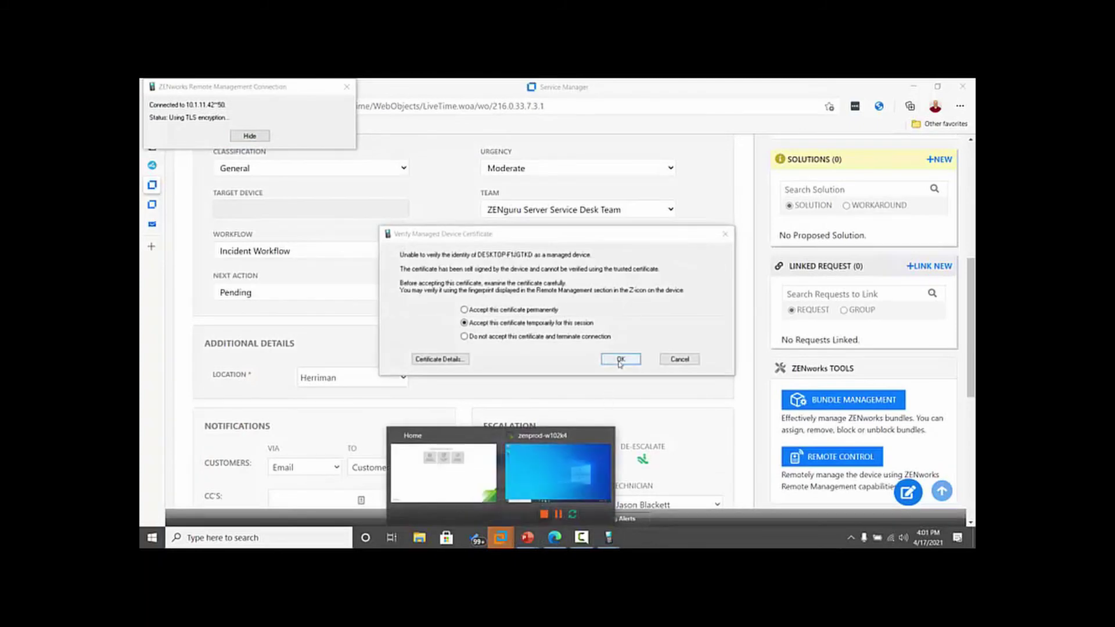
Step: Accept the certificate, allow the request on the VMware guest, end the session, return to PowerPoint
{"action": "left_click", "coordinate": [621, 358]}
{"action": "mouse_move", "coordinate": [500, 537]}
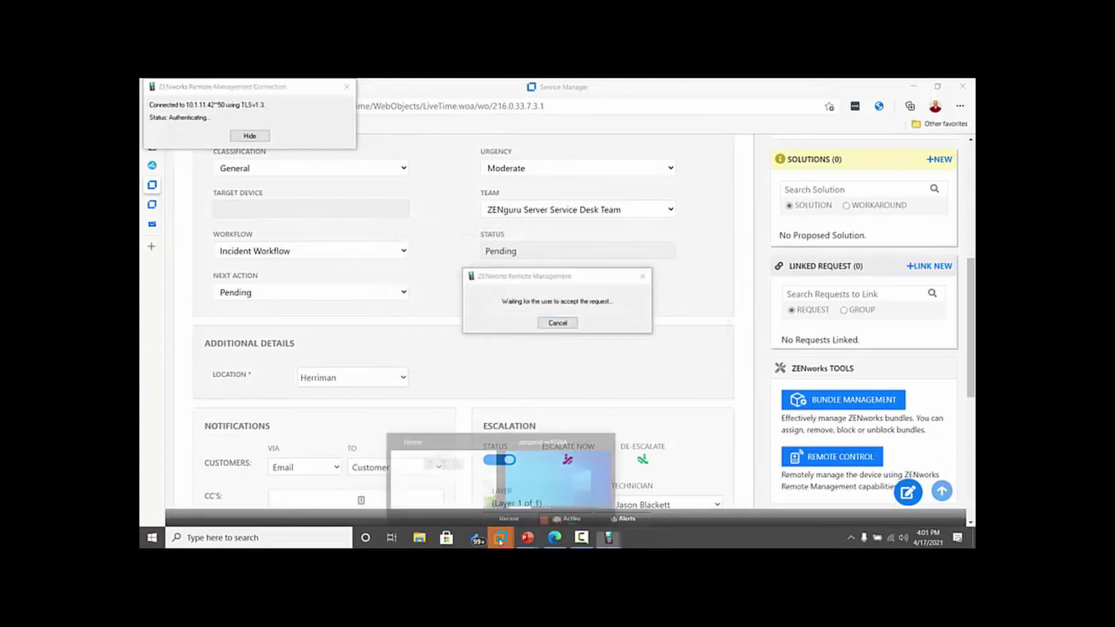
{"action": "left_click", "coordinate": [568, 451]}
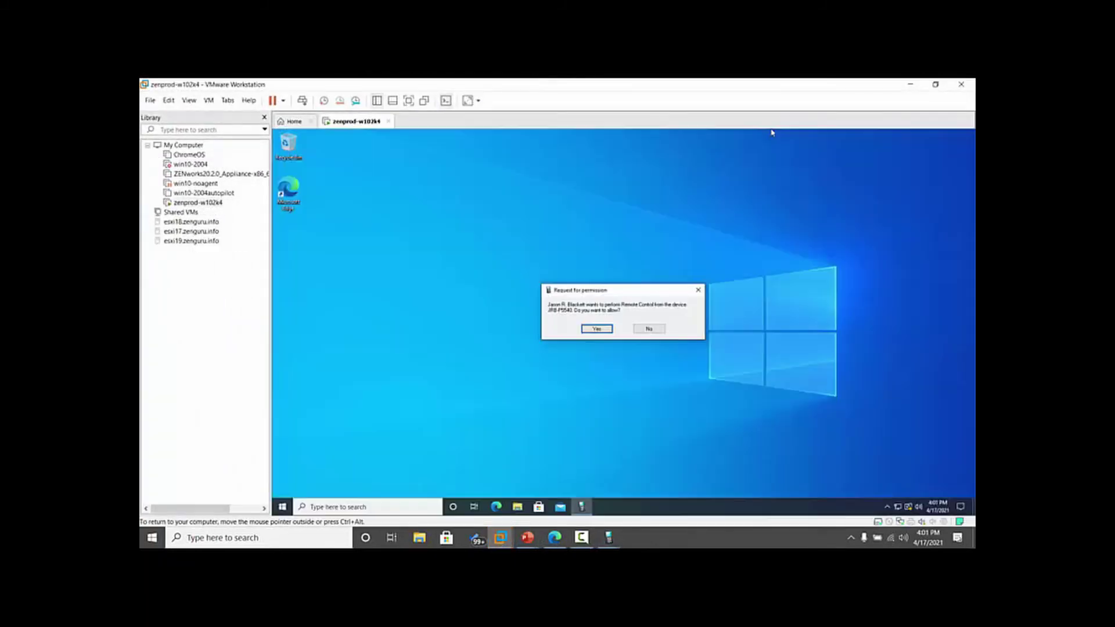
{"action": "left_click", "coordinate": [596, 328]}
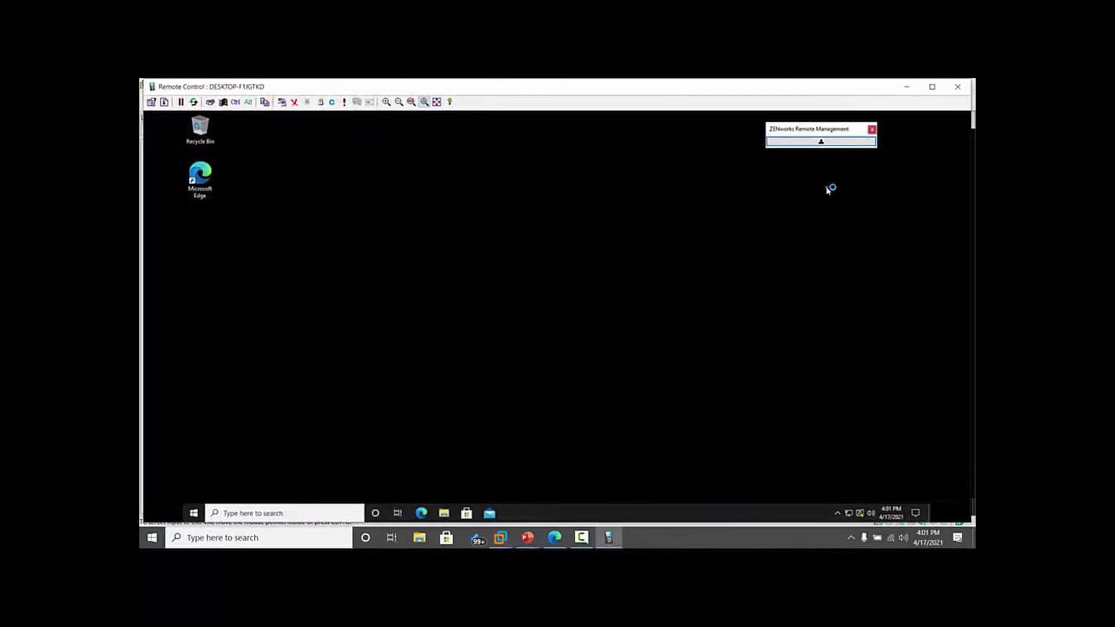
{"action": "left_click", "coordinate": [949, 91]}
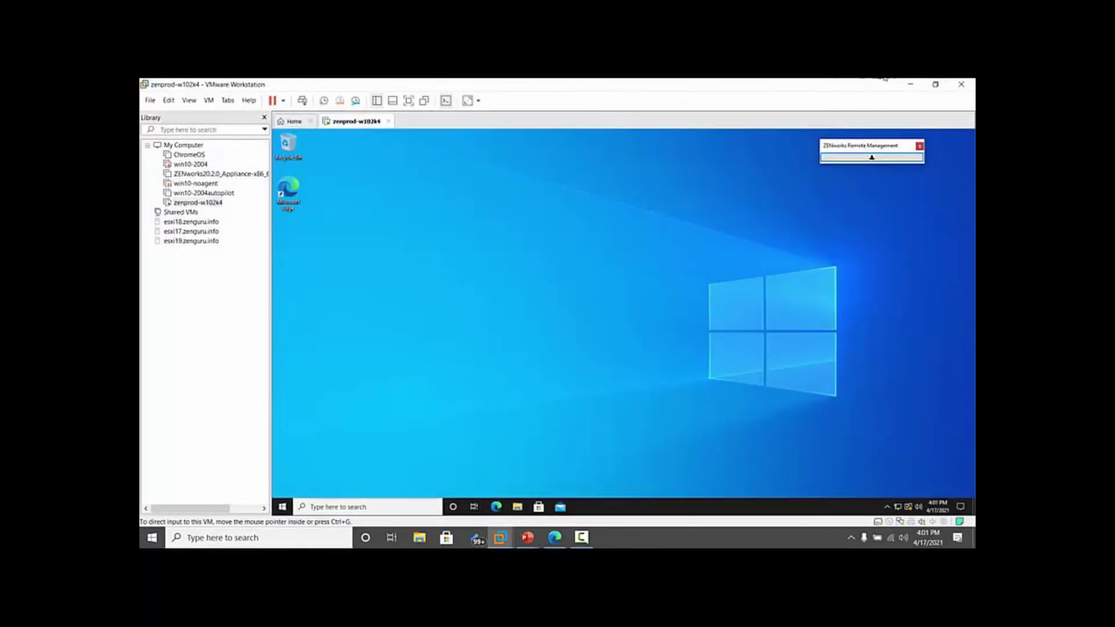
{"action": "key", "text": "alt+Tab"}
{"action": "key", "text": "alt+Tab"}
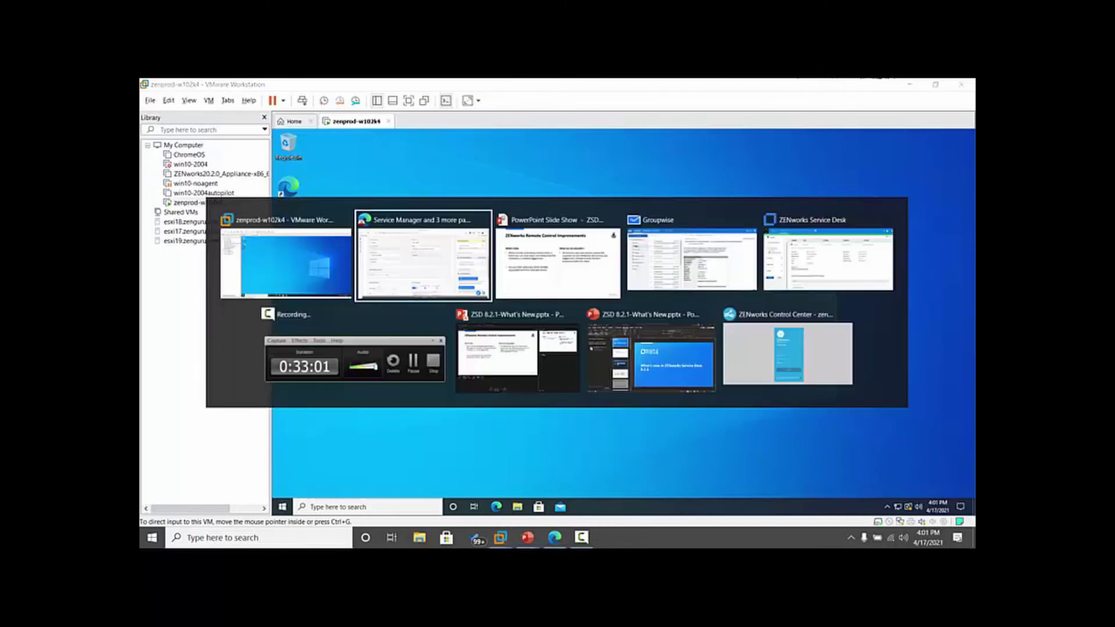